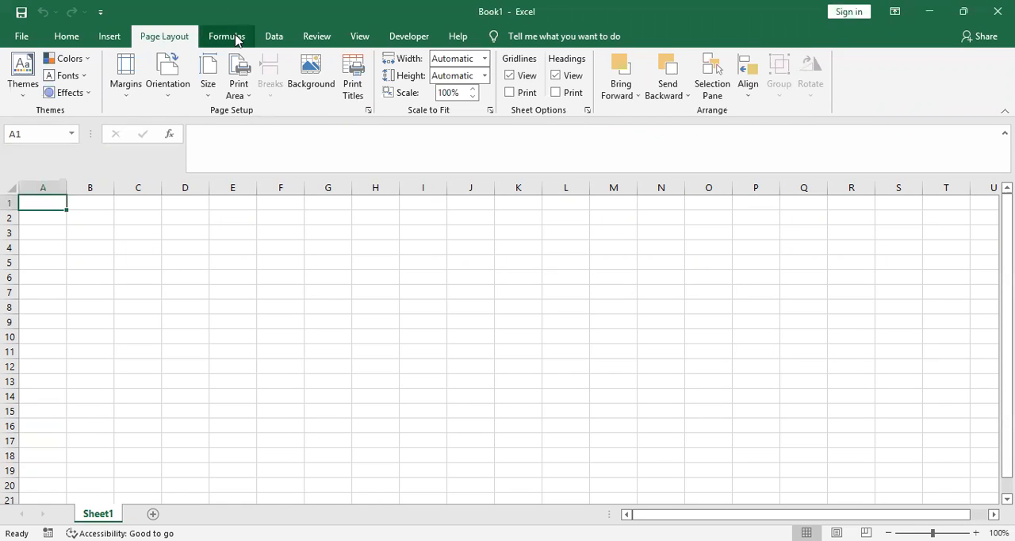
pyautogui.click(237, 40)
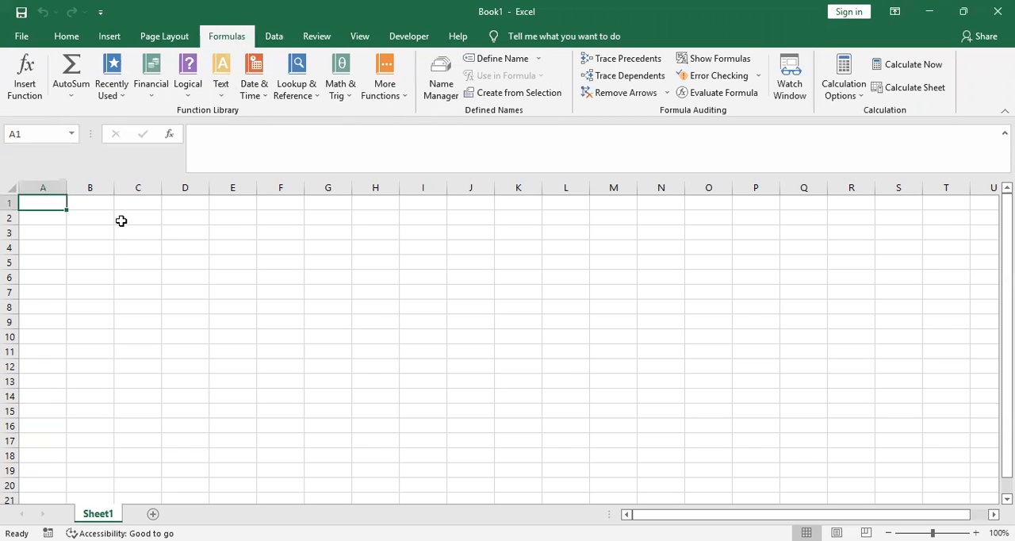
pyautogui.click(183, 228)
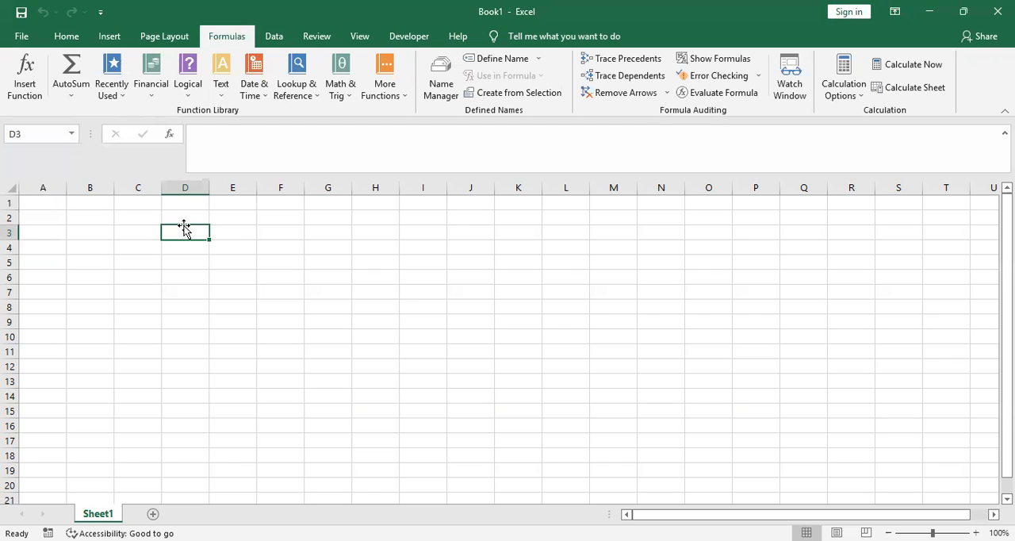
pyautogui.click(70, 98)
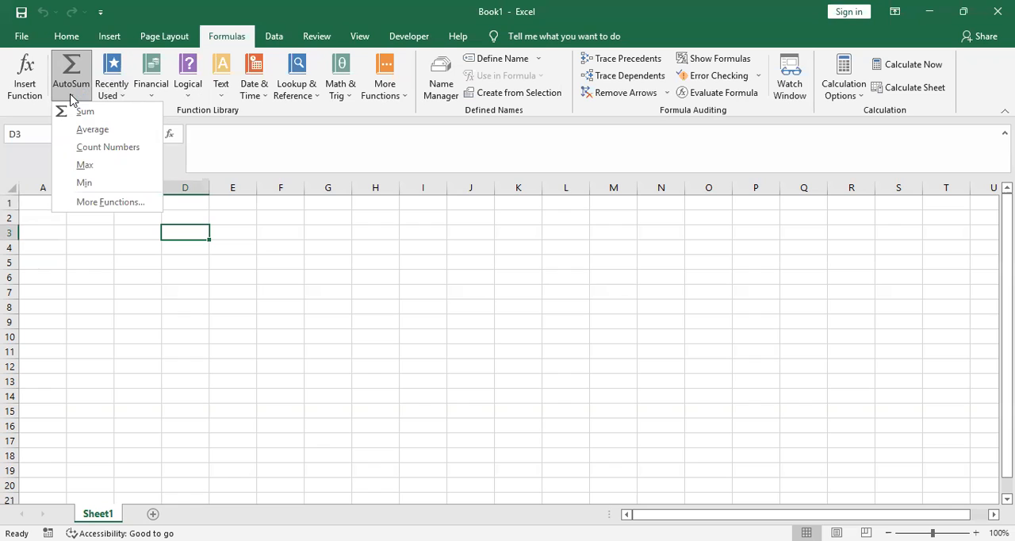
pyautogui.click(109, 36)
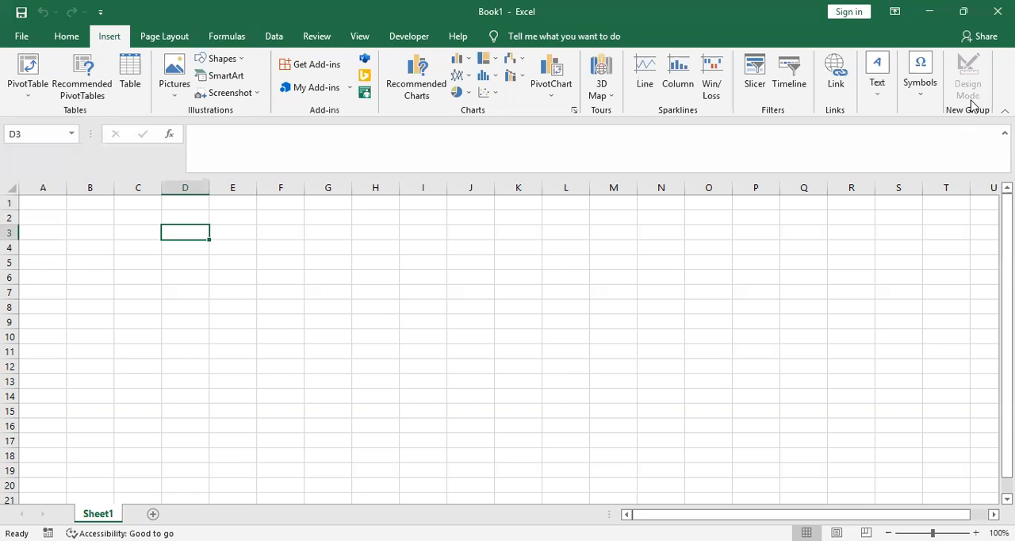
pyautogui.click(70, 37)
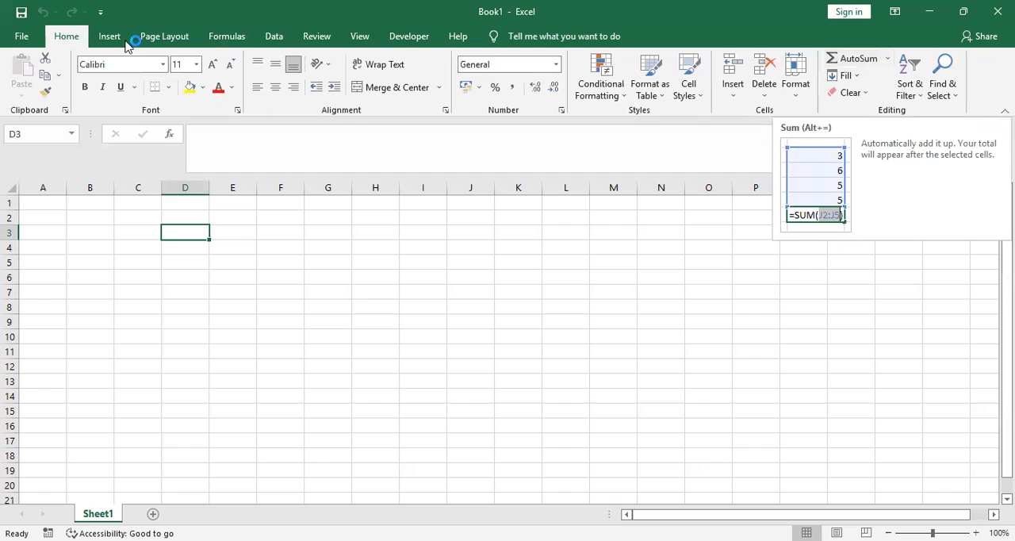
pyautogui.click(226, 37)
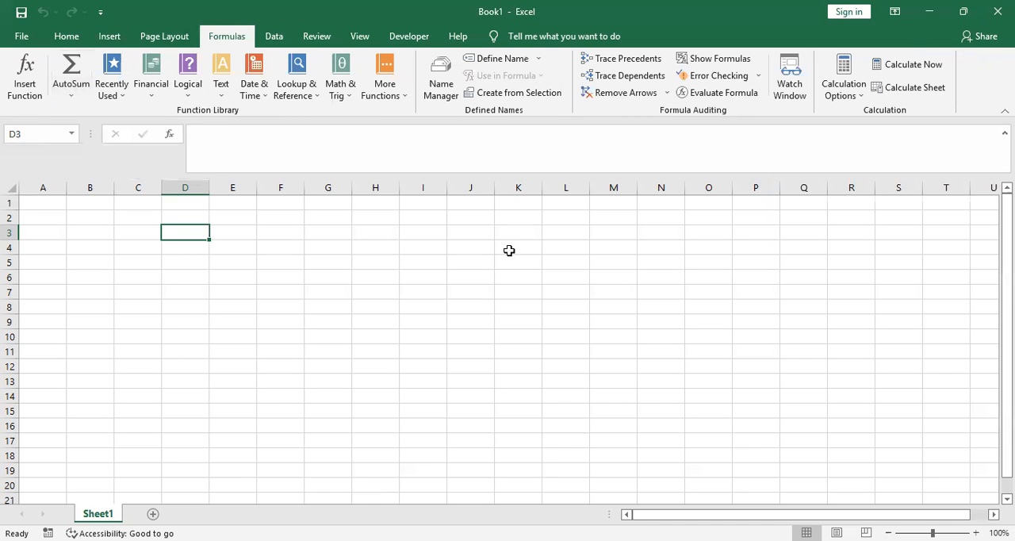
pyautogui.click(286, 218)
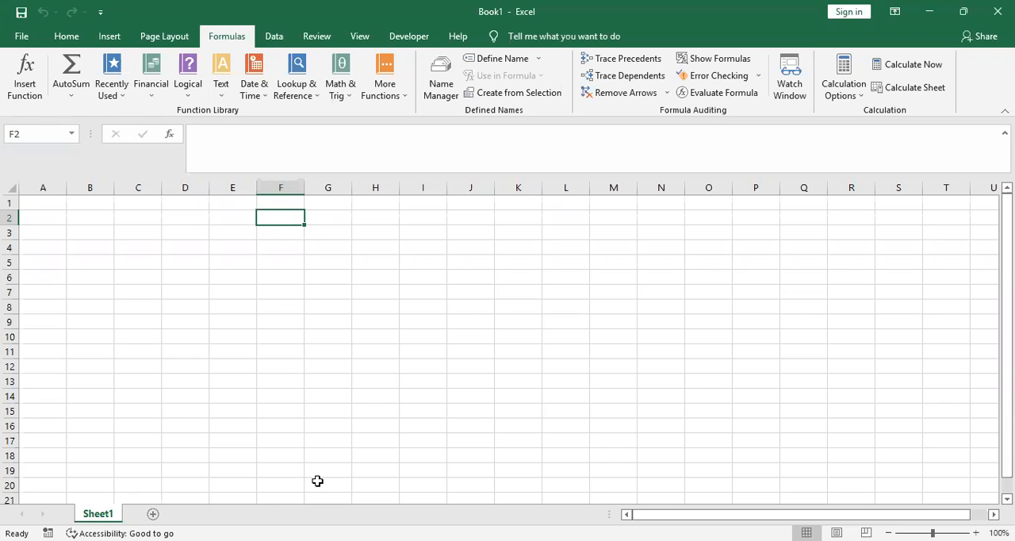
pyautogui.click(24, 77)
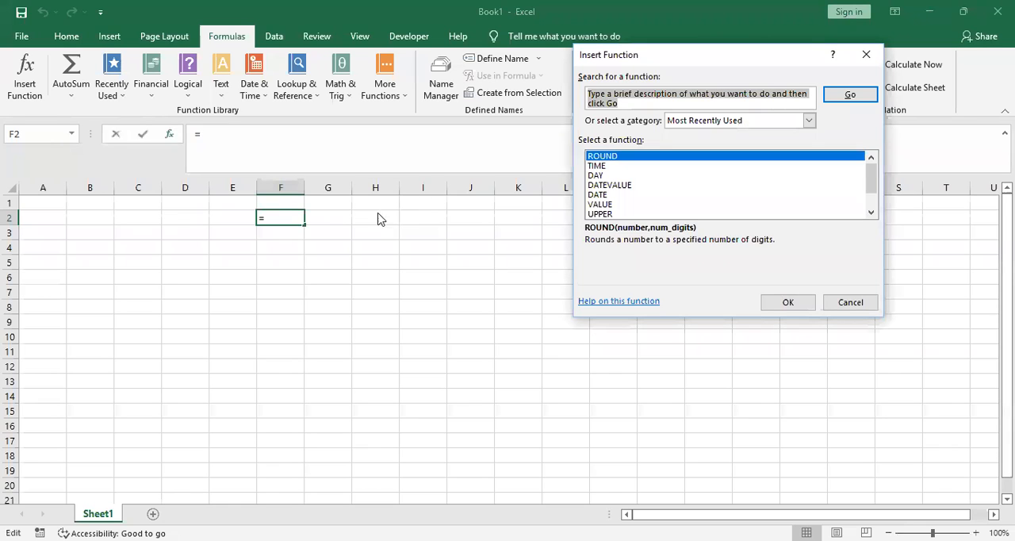
pyautogui.click(866, 53)
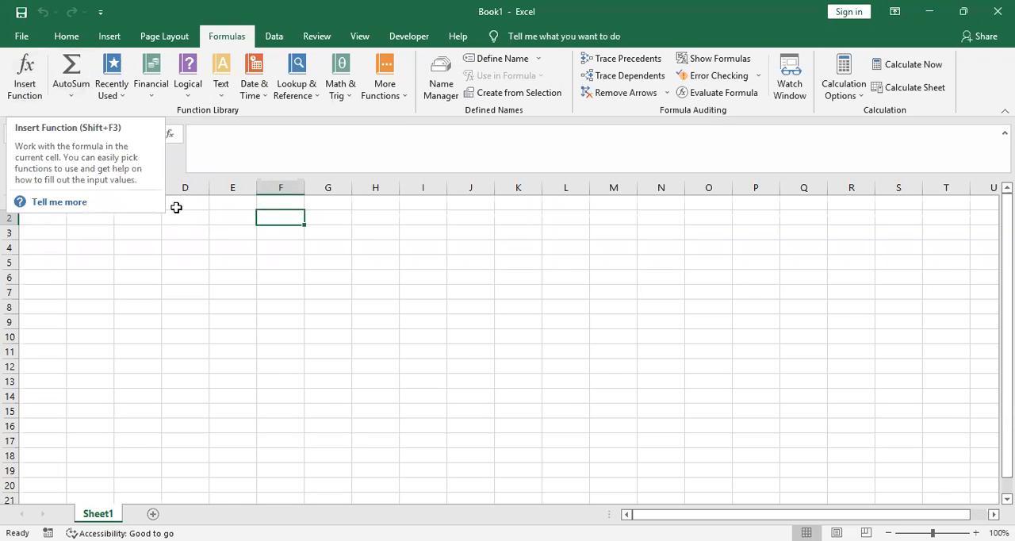
# Enter the value 5.32 in cell F2
pyautogui.write('5032')
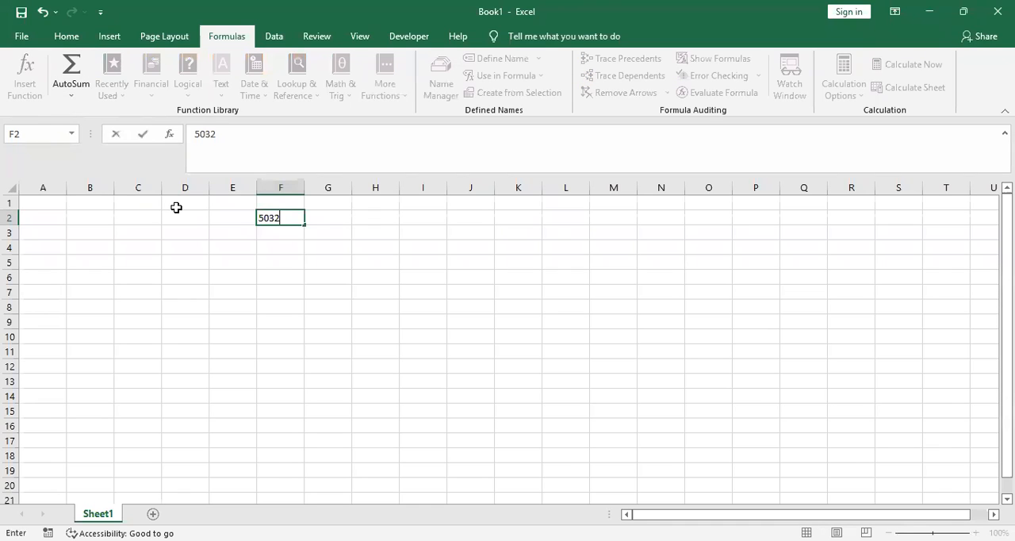
pyautogui.press('BackSpace')
pyautogui.press('BackSpace')
pyautogui.press('BackSpace')
pyautogui.write('.32')
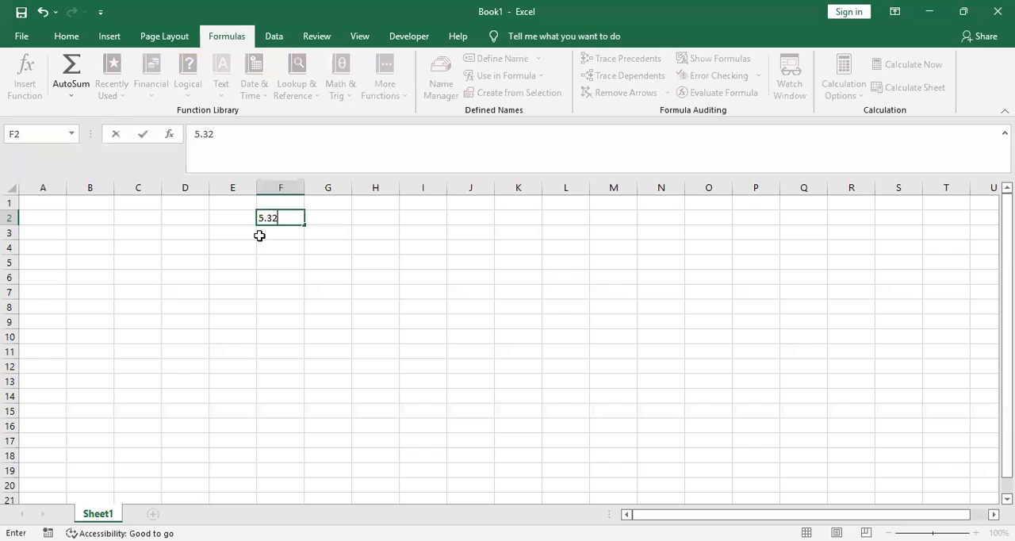
pyautogui.press('Return')
# Insert a ROUND function in cell F2 with 5.32 as the number and 2 as the number of digits
pyautogui.click(288, 215)
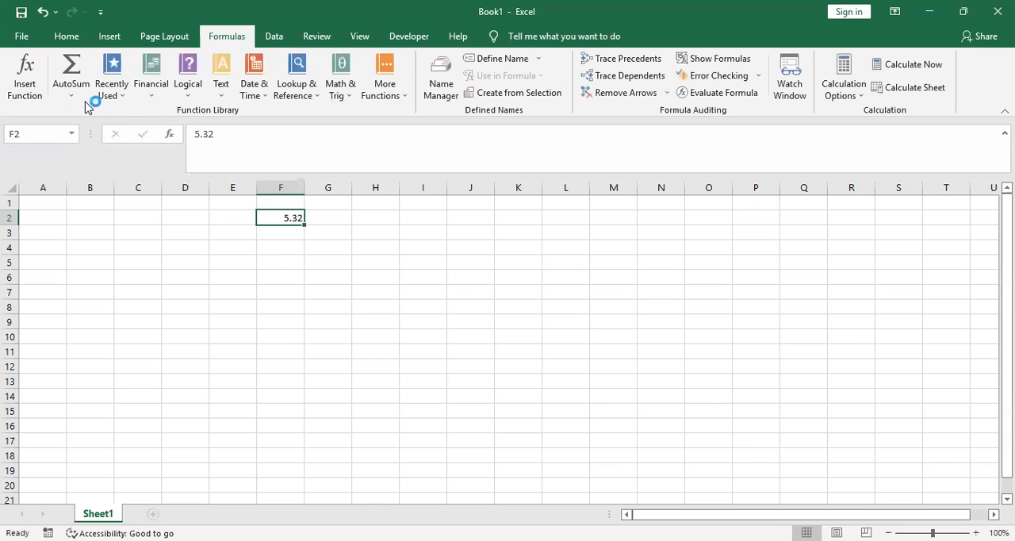
pyautogui.click(32, 89)
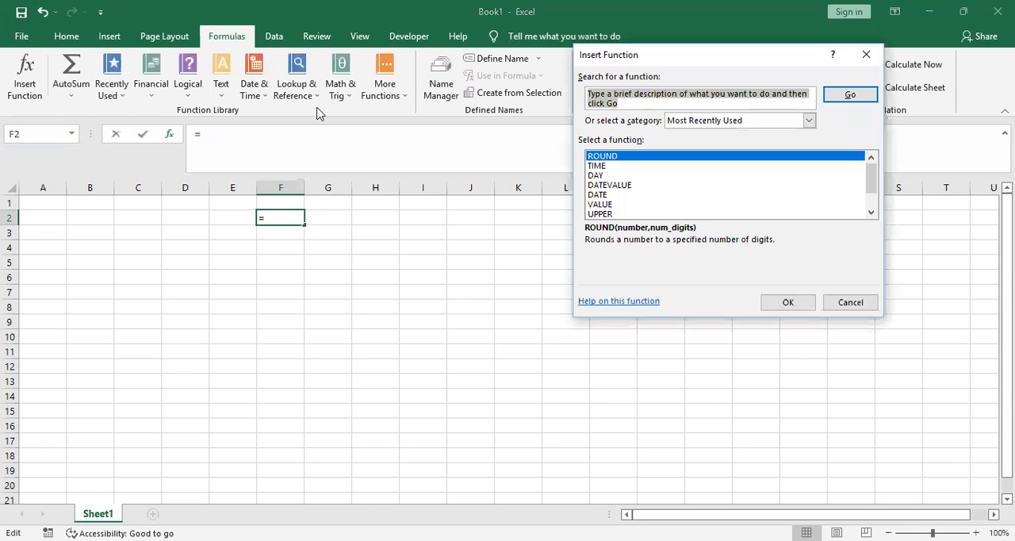
pyautogui.click(793, 298)
pyautogui.click(792, 301)
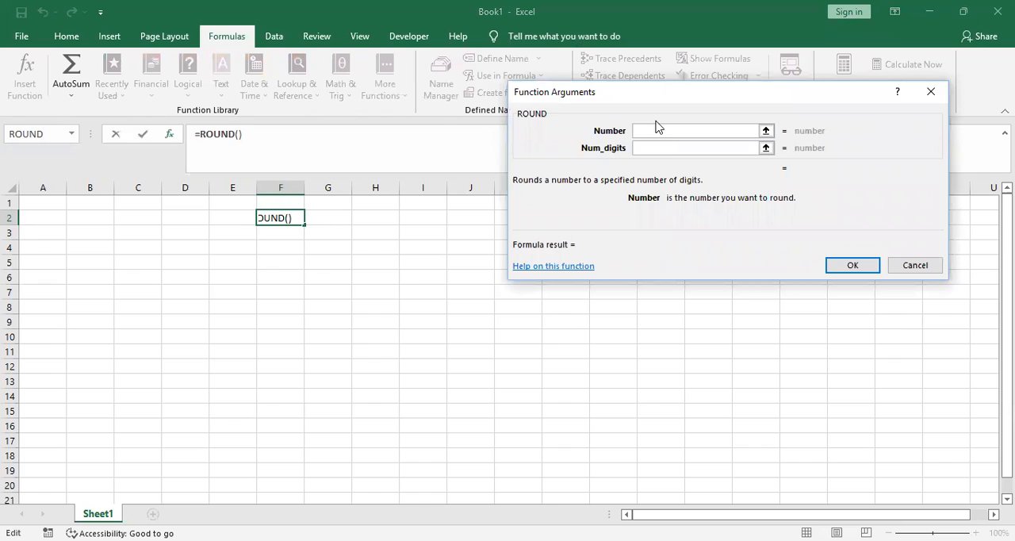
pyautogui.write('5032')
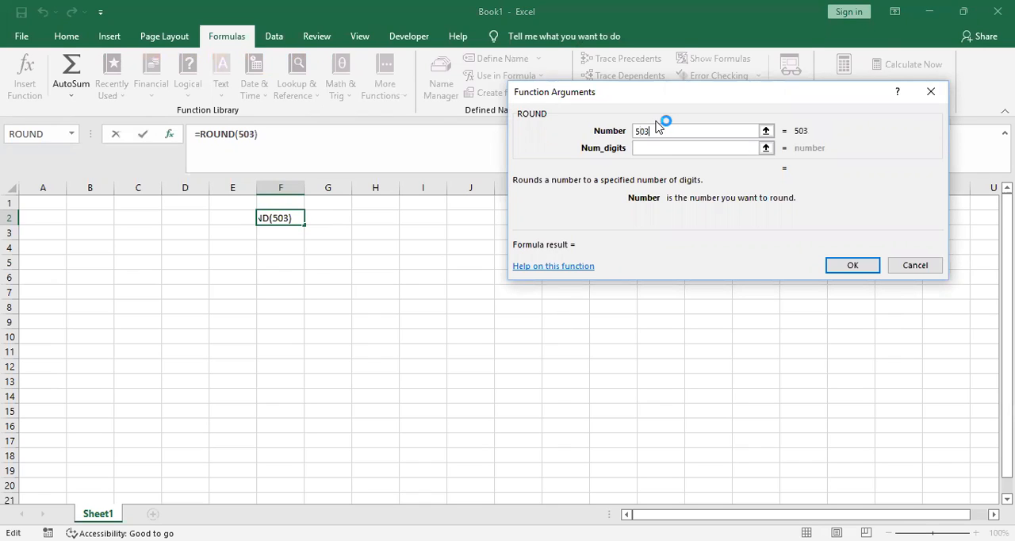
pyautogui.press('BackSpace')
pyautogui.press('BackSpace')
pyautogui.press('BackSpace')
pyautogui.write('.32')
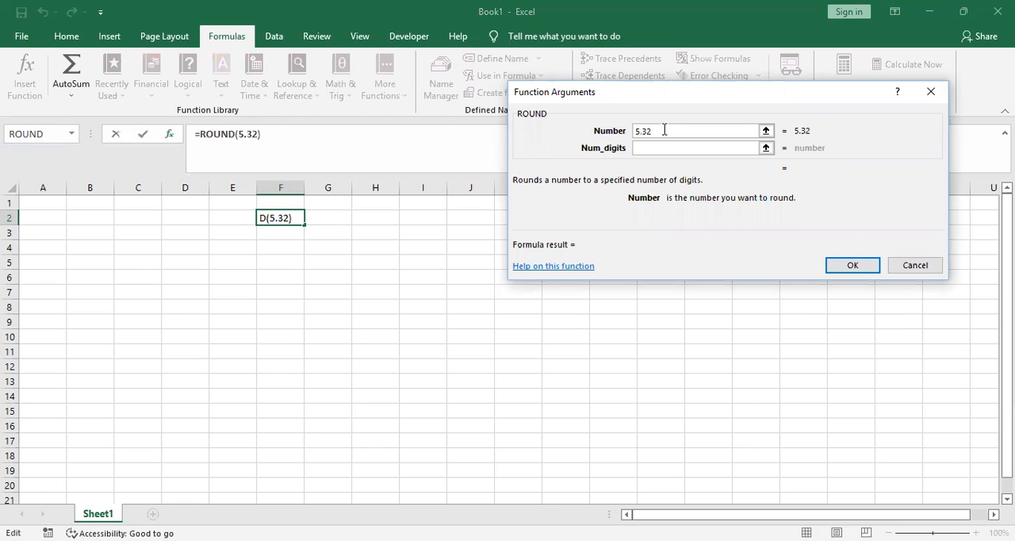
pyautogui.click(659, 148)
pyautogui.write('2')
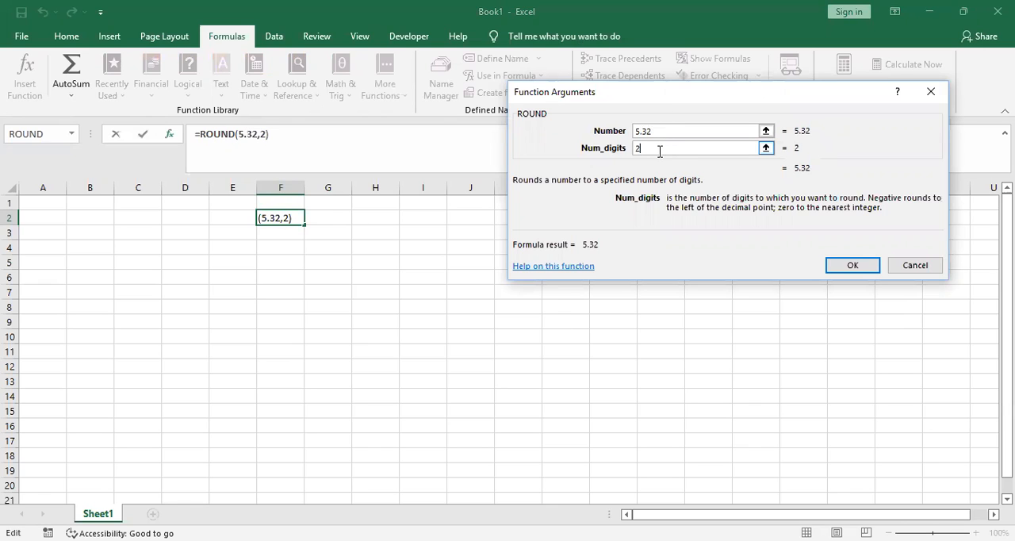
pyautogui.click(853, 264)
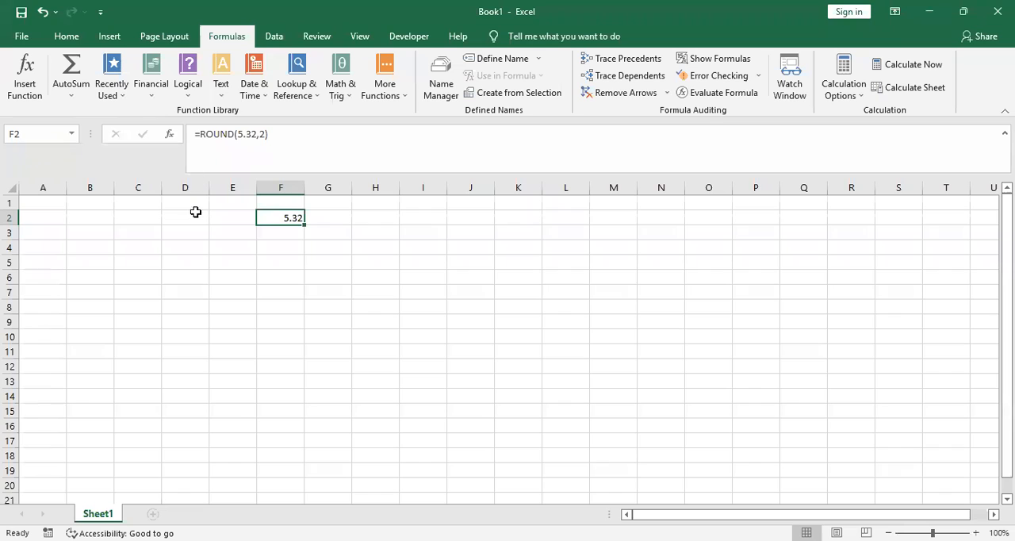
# Change the number of digits in cell F2's ROUND function to 9
pyautogui.click(283, 234)
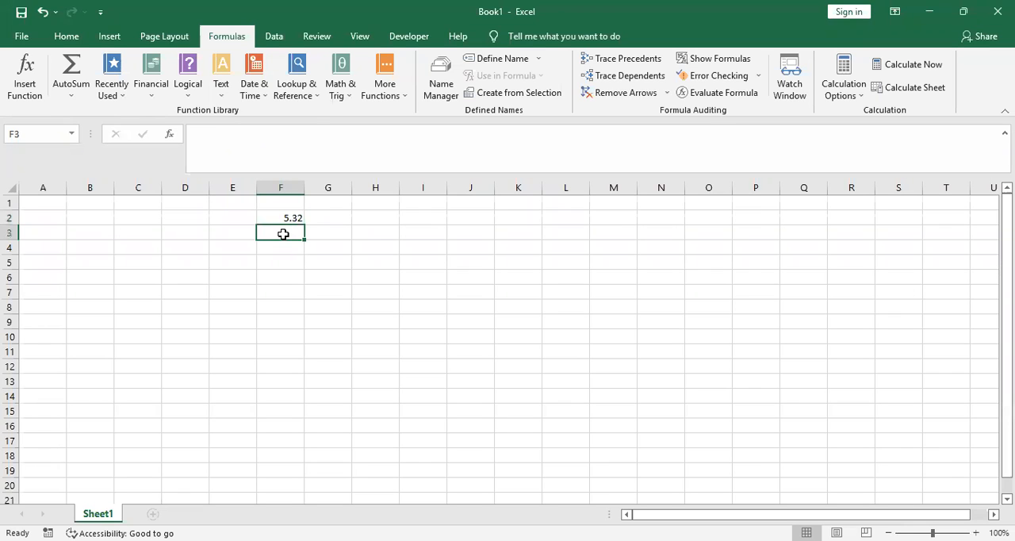
pyautogui.click(290, 219)
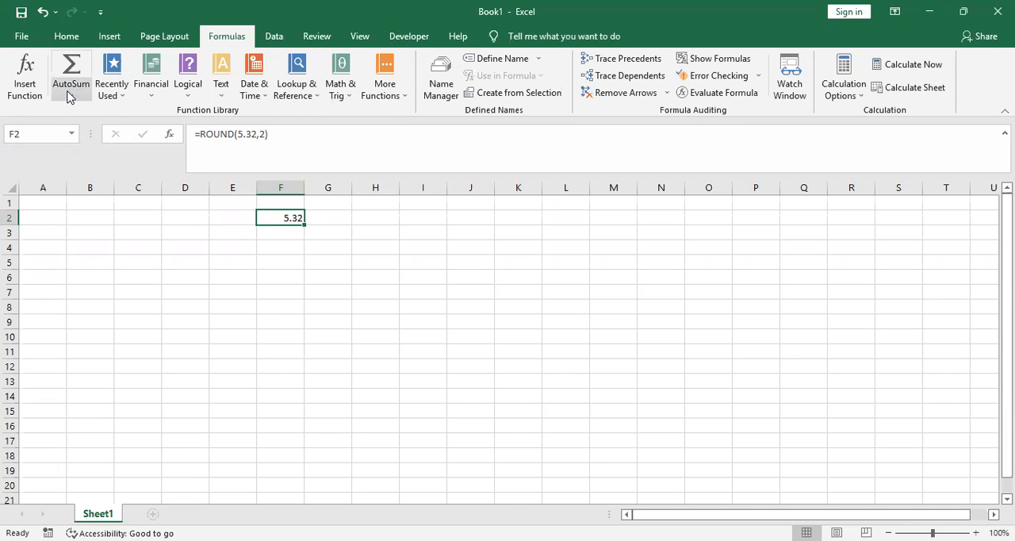
pyautogui.click(40, 98)
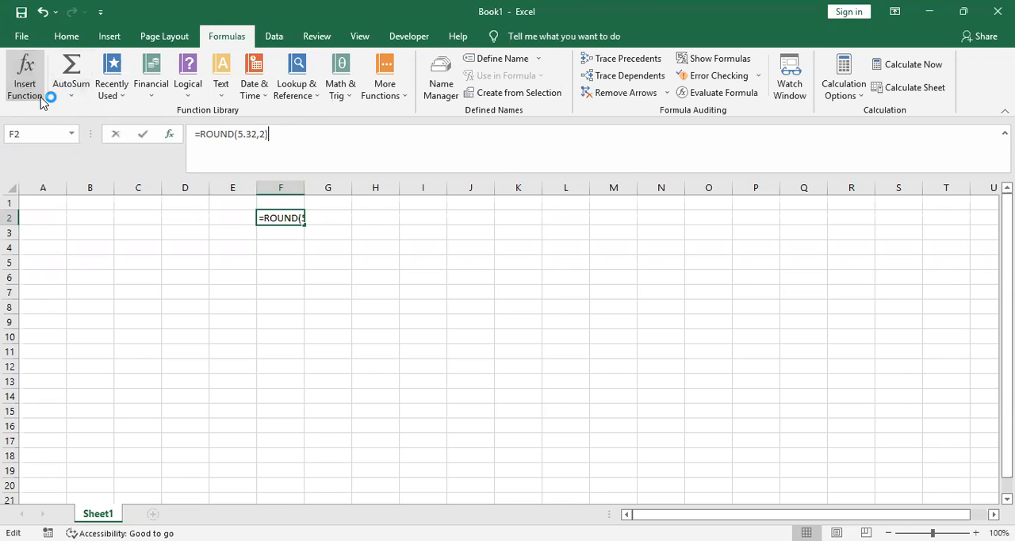
pyautogui.click(658, 151)
pyautogui.press('BackSpace')
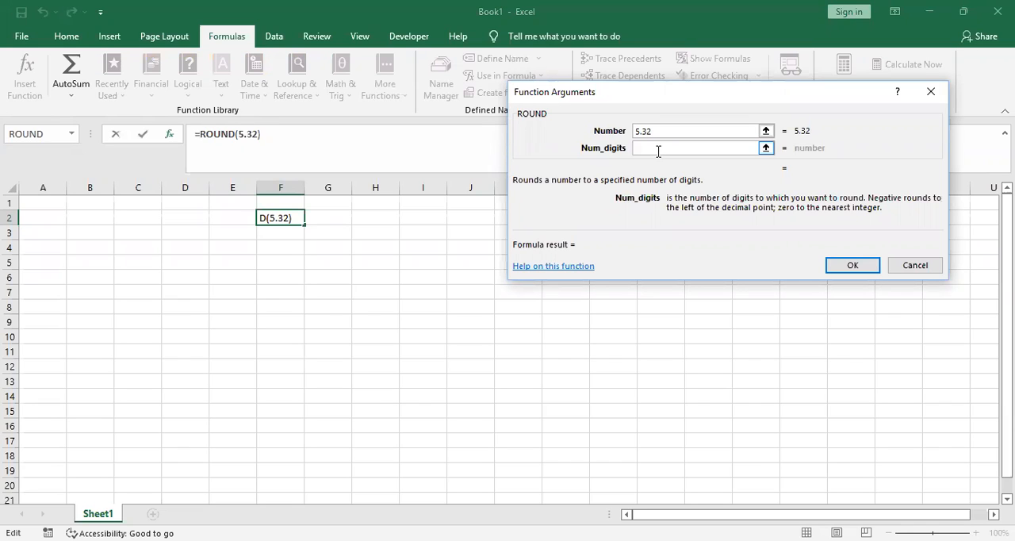
pyautogui.write('9')
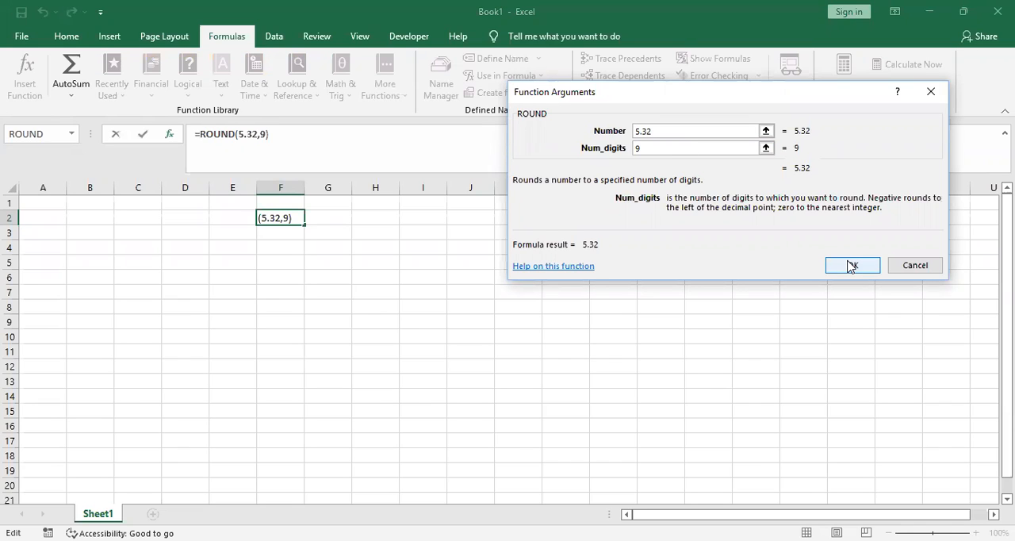
pyautogui.click(851, 267)
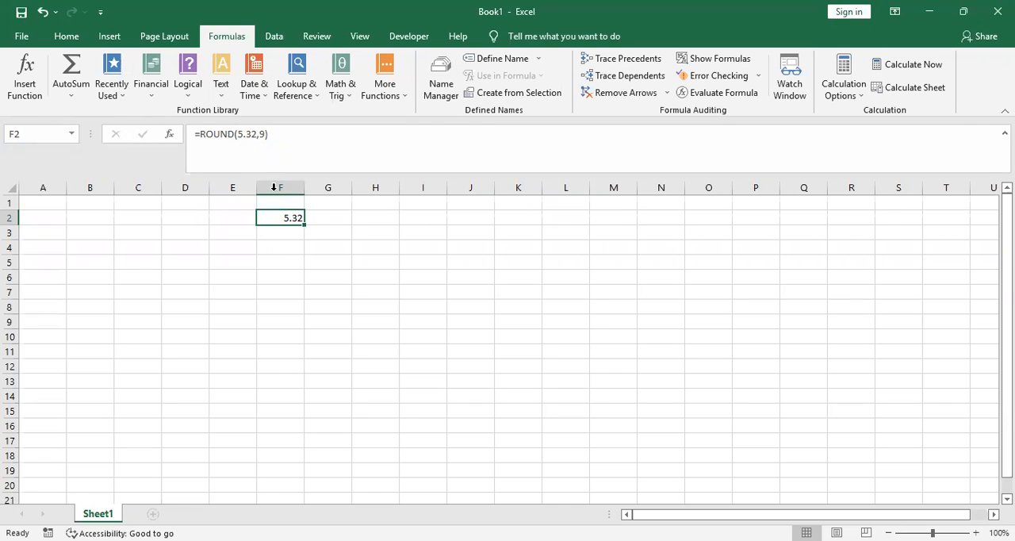
pyautogui.click(276, 136)
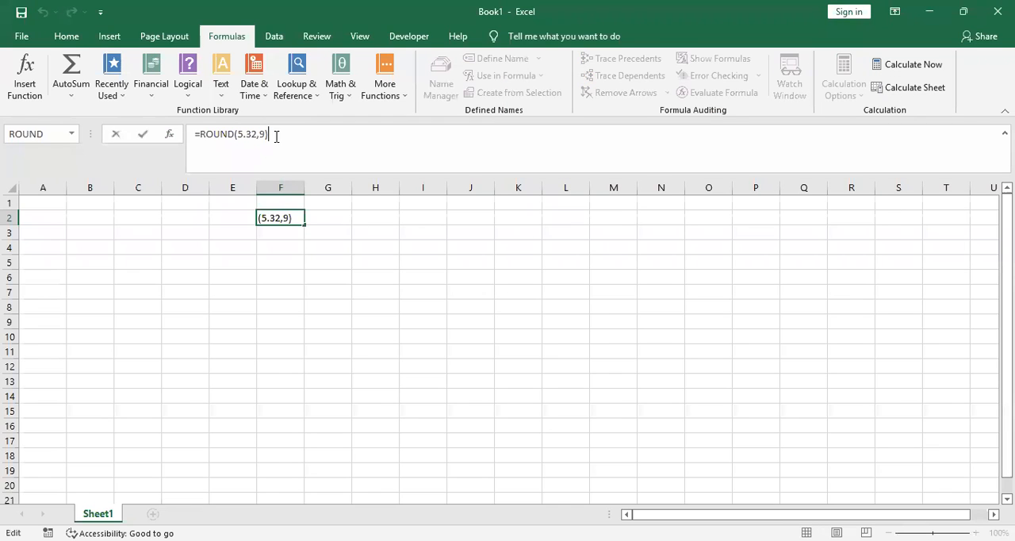
# Insert a TIME function in cell F3 with hour 2, minute 30 and second 50
pyautogui.click(274, 238)
pyautogui.click(25, 80)
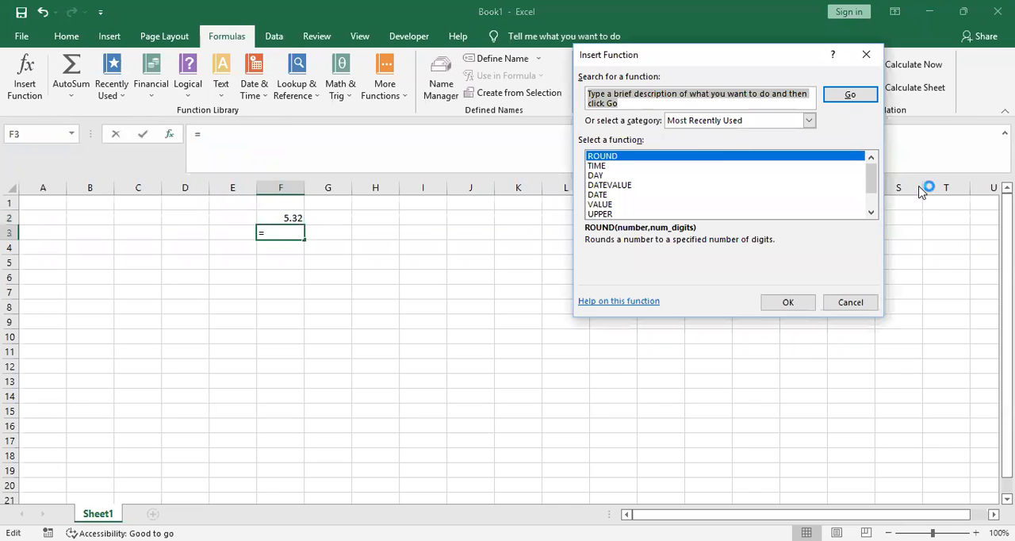
pyautogui.click(870, 212)
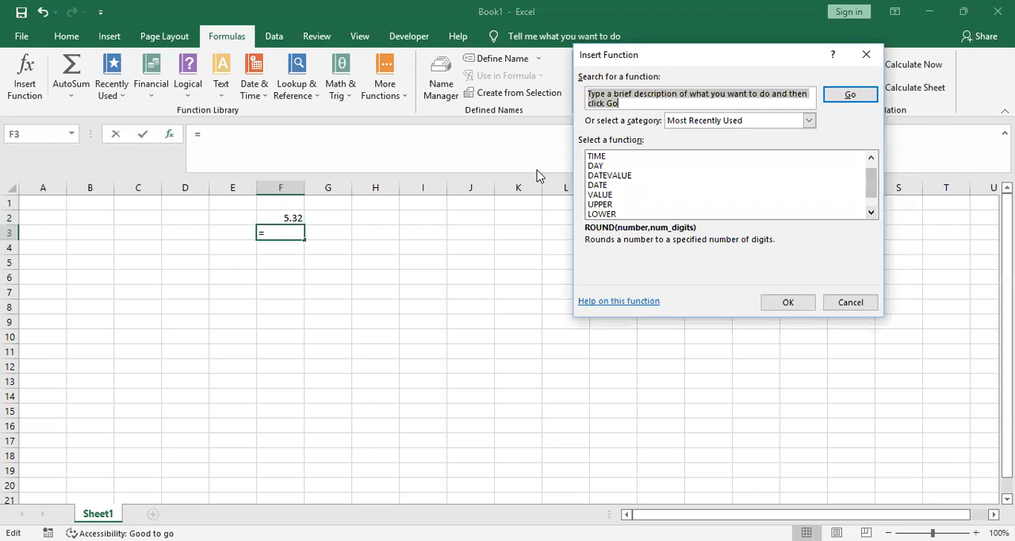
pyautogui.click(601, 159)
pyautogui.click(787, 302)
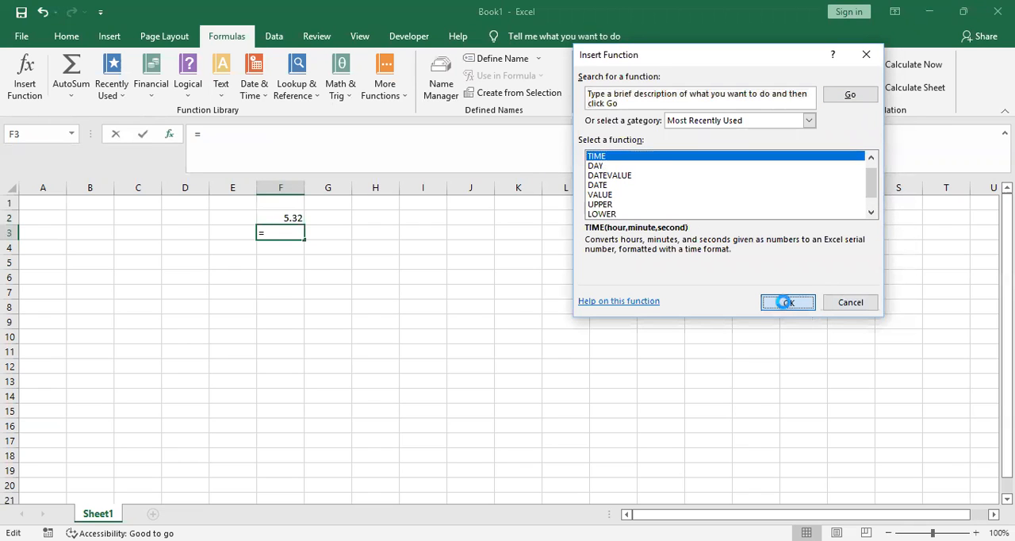
pyautogui.write('2')
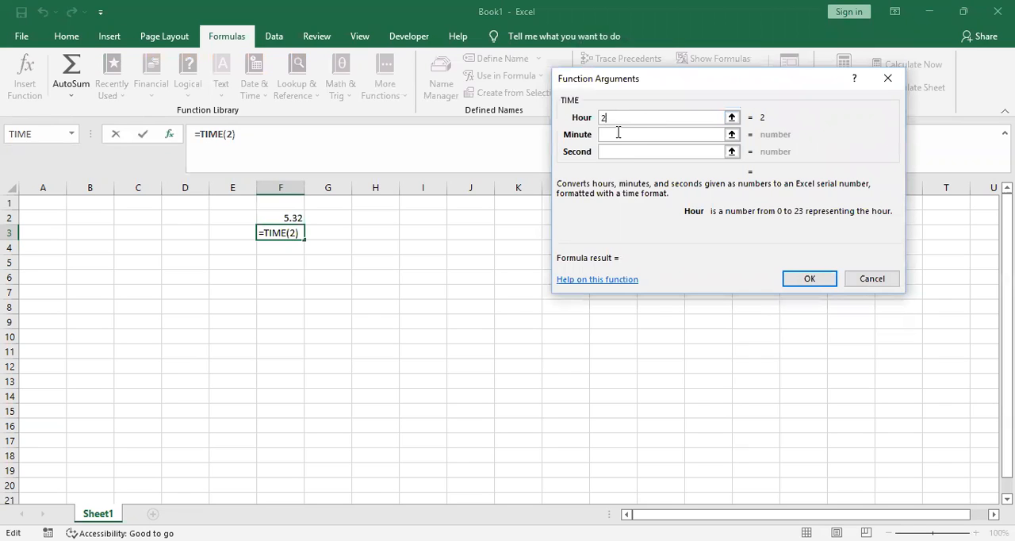
pyautogui.click(619, 134)
pyautogui.write('30')
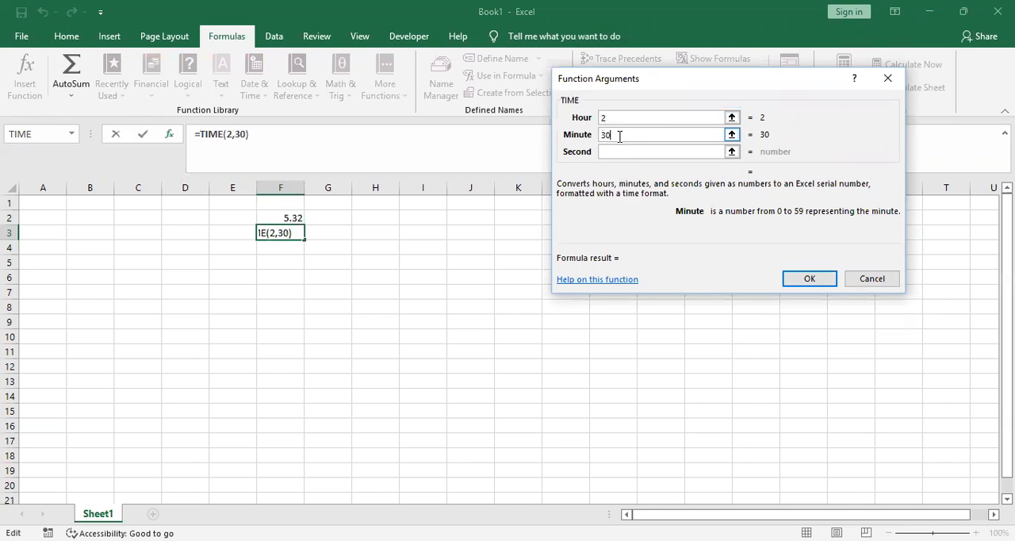
pyautogui.click(623, 152)
pyautogui.write('50')
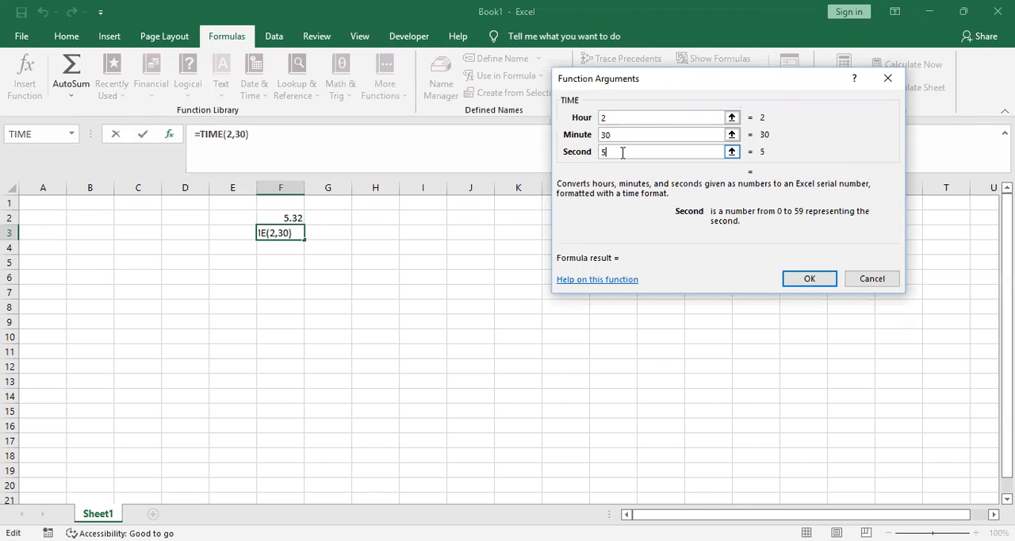
pyautogui.click(809, 279)
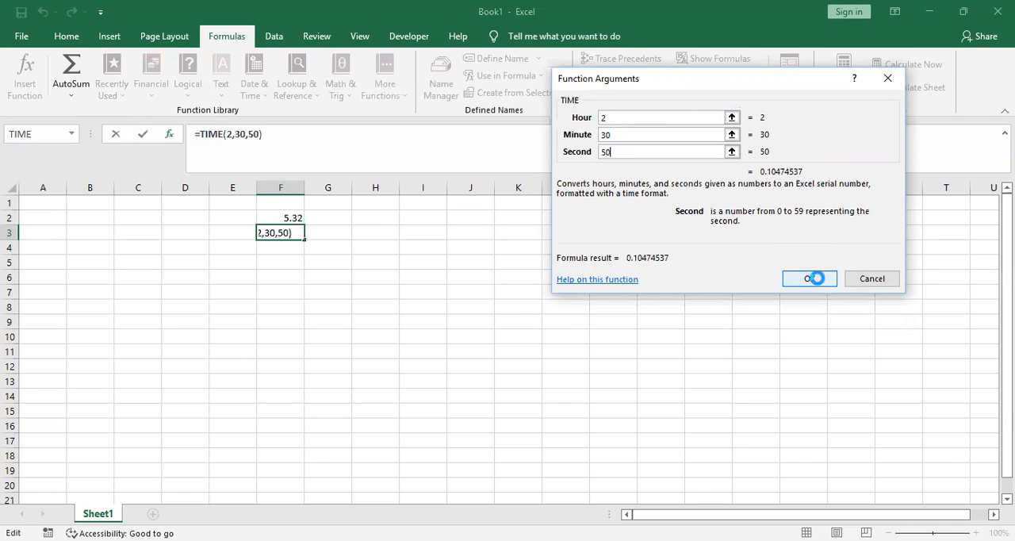
# Insert a DAY function in cell F4 with 11 as the serial number
pyautogui.click(285, 246)
pyautogui.click(31, 85)
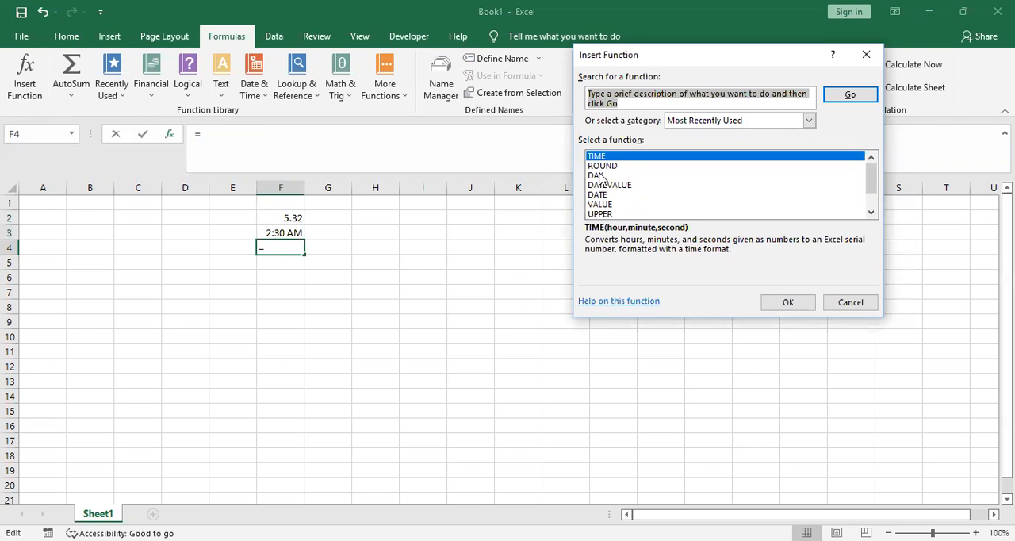
pyautogui.click(599, 176)
pyautogui.click(799, 302)
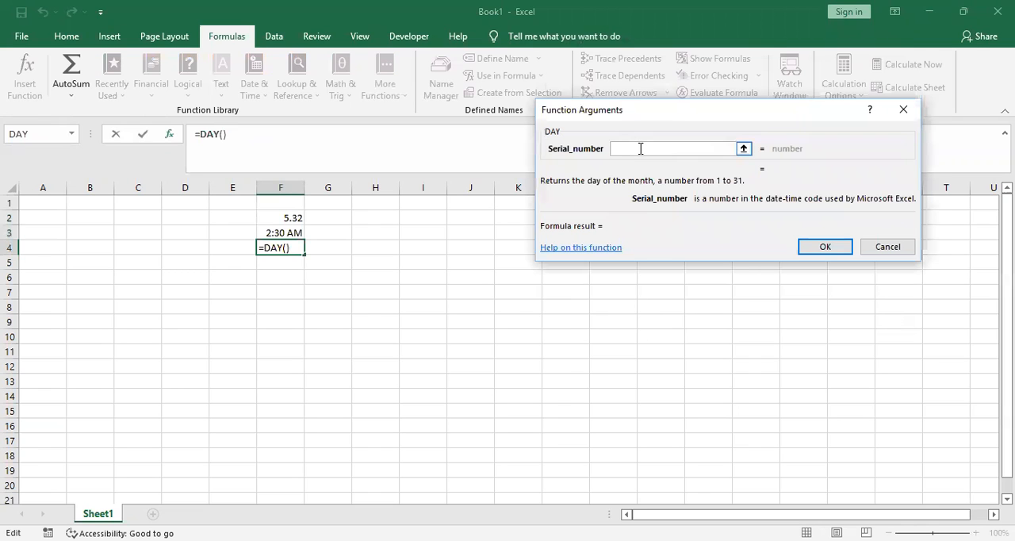
pyautogui.write('11')
pyautogui.click(823, 246)
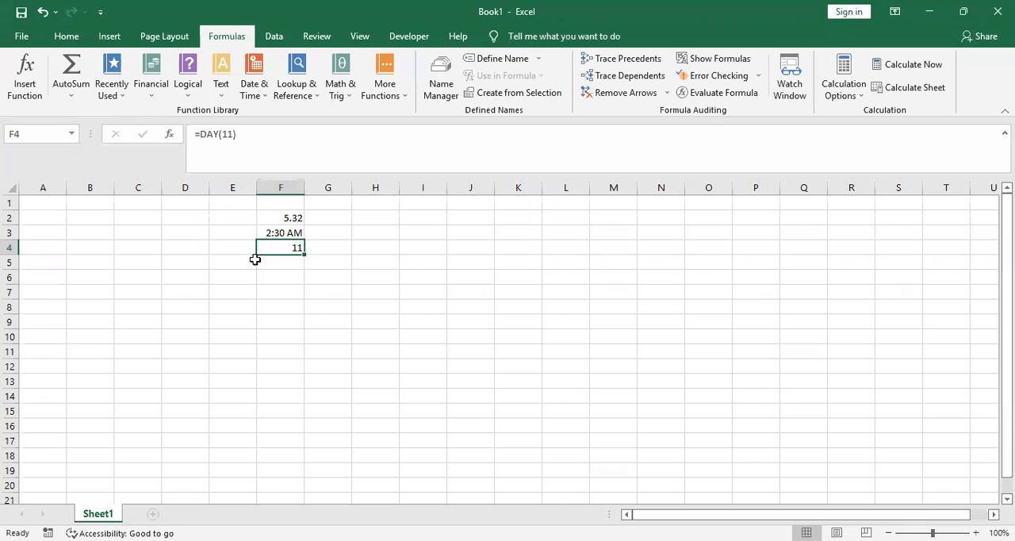
# Try to add 12 and 22 as further arguments to cell F4's DAY function
pyautogui.click(233, 133)
pyautogui.write(',12')
pyautogui.write(',22')
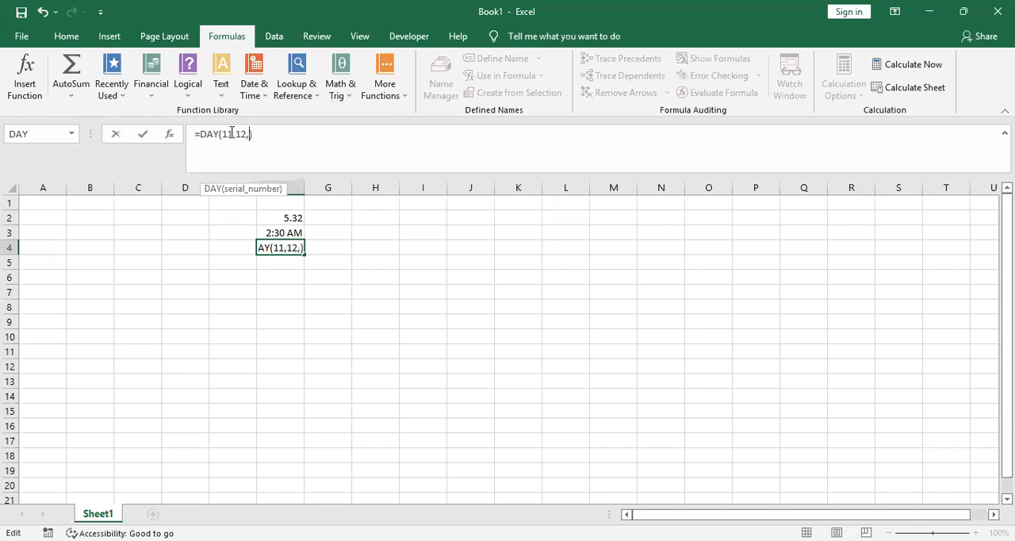
pyautogui.press('Return')
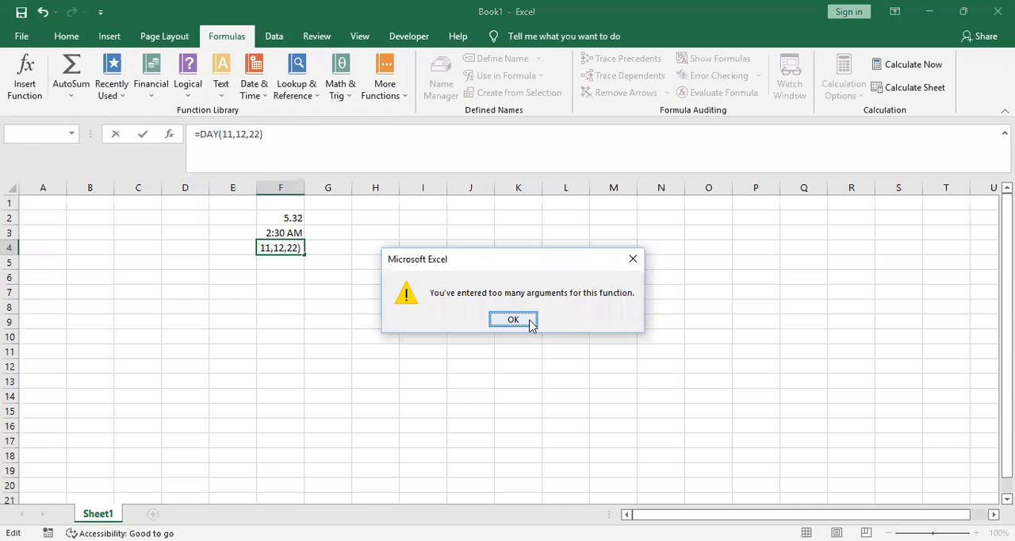
pyautogui.press('Return')
# Try to replace the middle argument of cell F4's DAY function with 5
pyautogui.press('BackSpace')
pyautogui.write('5')
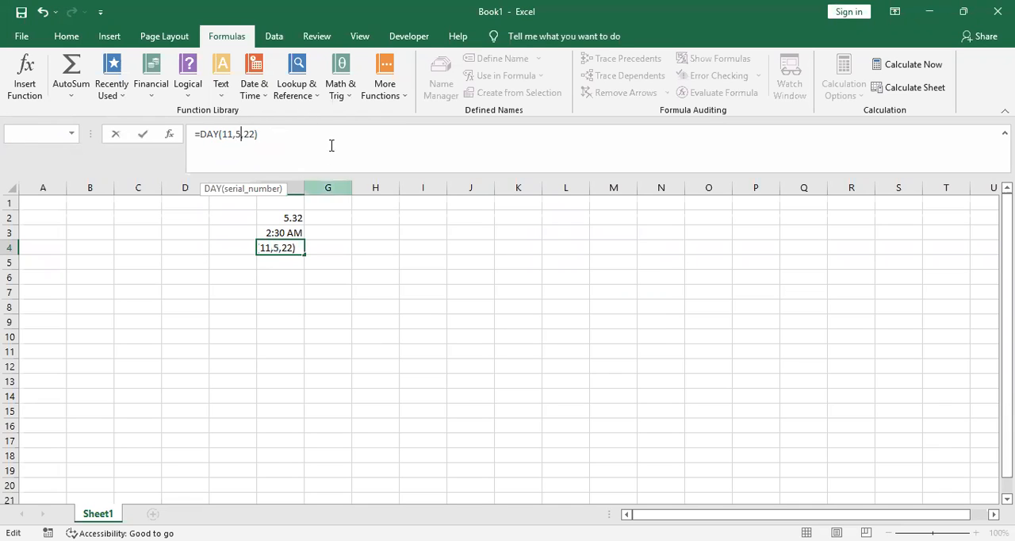
pyautogui.press('Return')
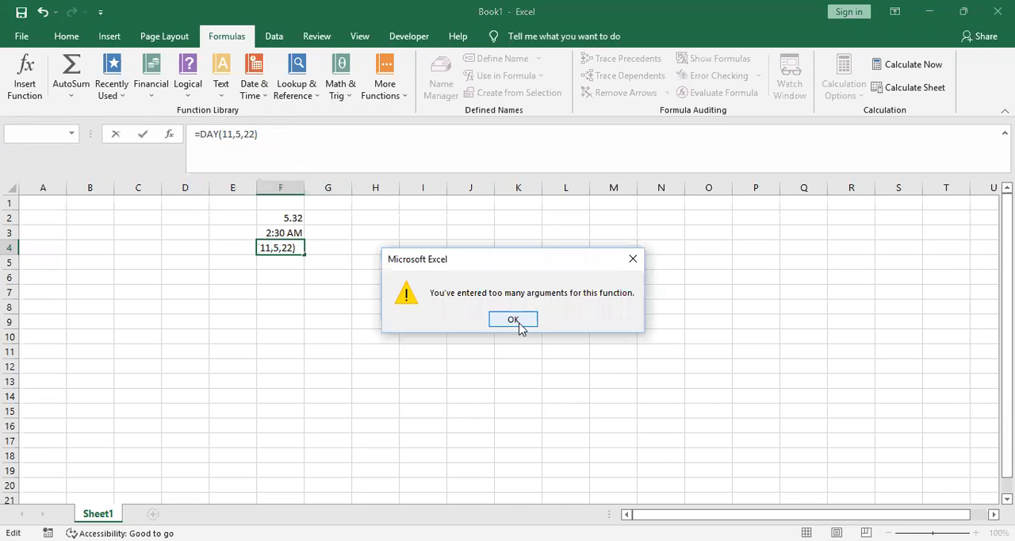
pyautogui.press('Return')
# Try to remove the middle argument from cell F4's DAY function, keeping 11 and 22
pyautogui.press('BackSpace')
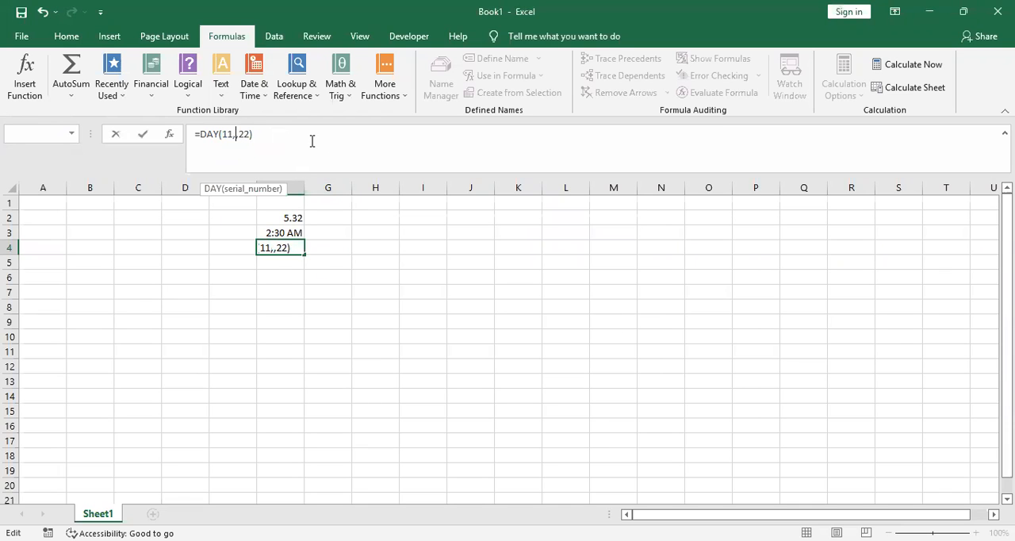
pyautogui.press('BackSpace')
pyautogui.press('Return')
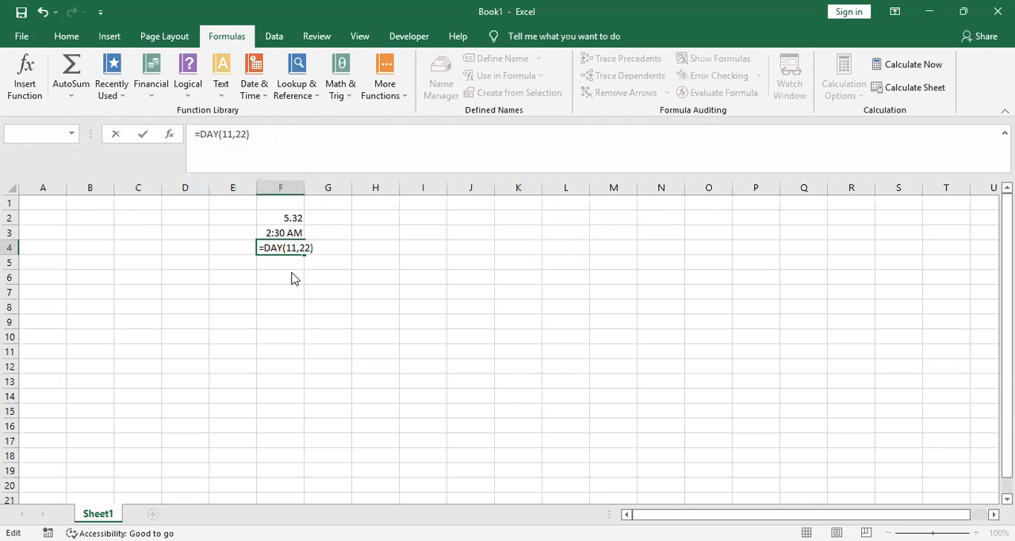
pyautogui.click(525, 321)
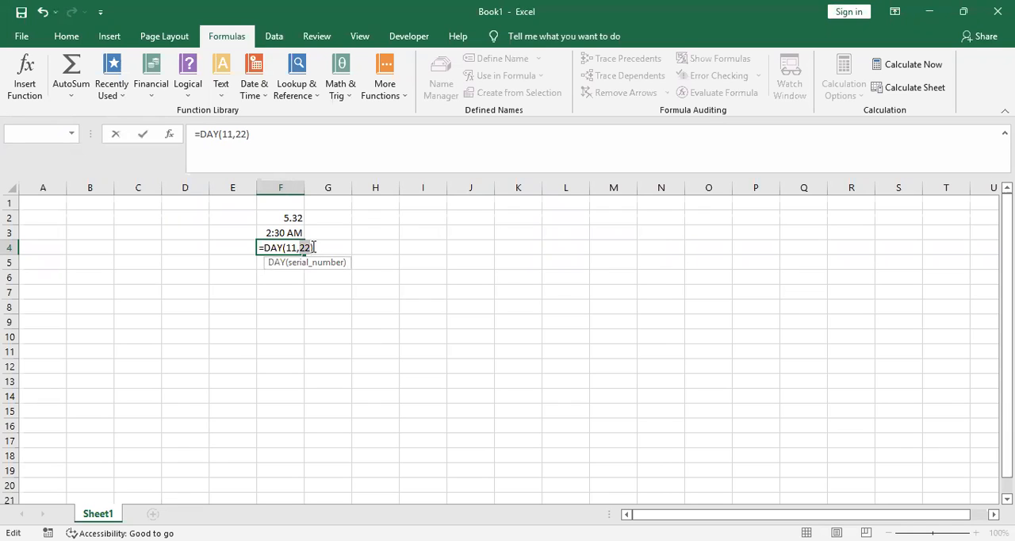
# Try to use 5 as the second argument of cell F4's DAY function
pyautogui.write('5')
pyautogui.press('Return')
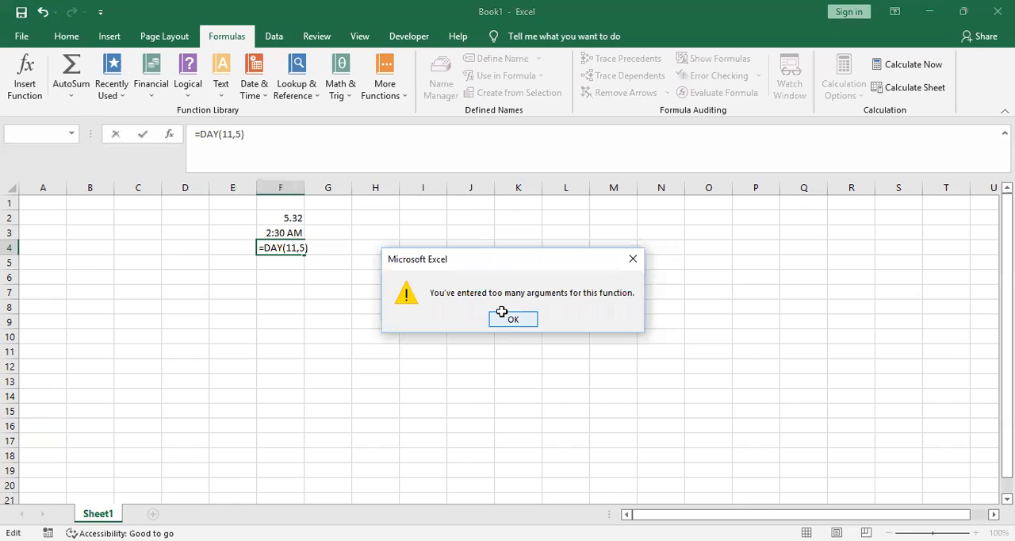
pyautogui.press('Return')
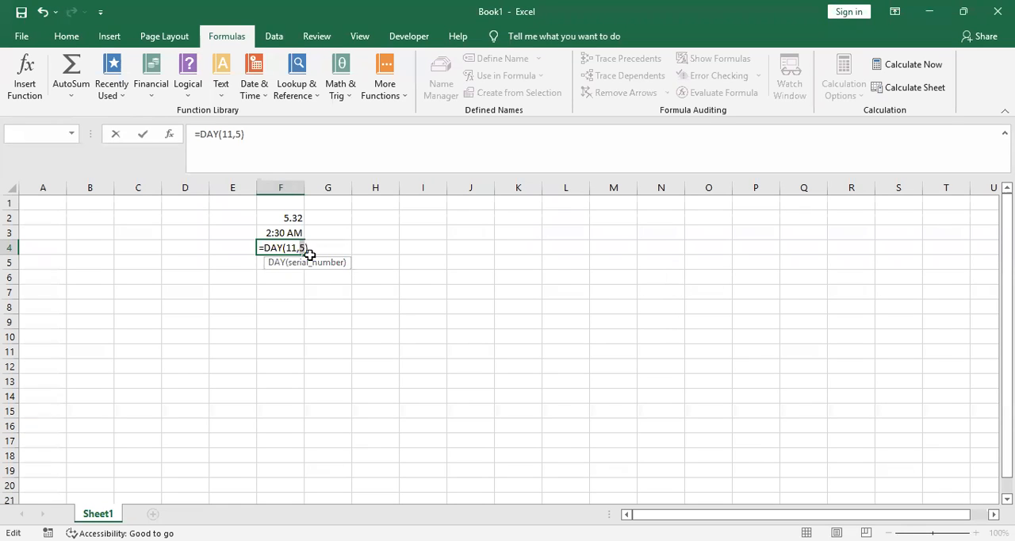
# Remove the second argument from cell F4's DAY function, leaving only 11 as the serial number
pyautogui.press('BackSpace')
pyautogui.press('BackSpace')
pyautogui.press('Return')
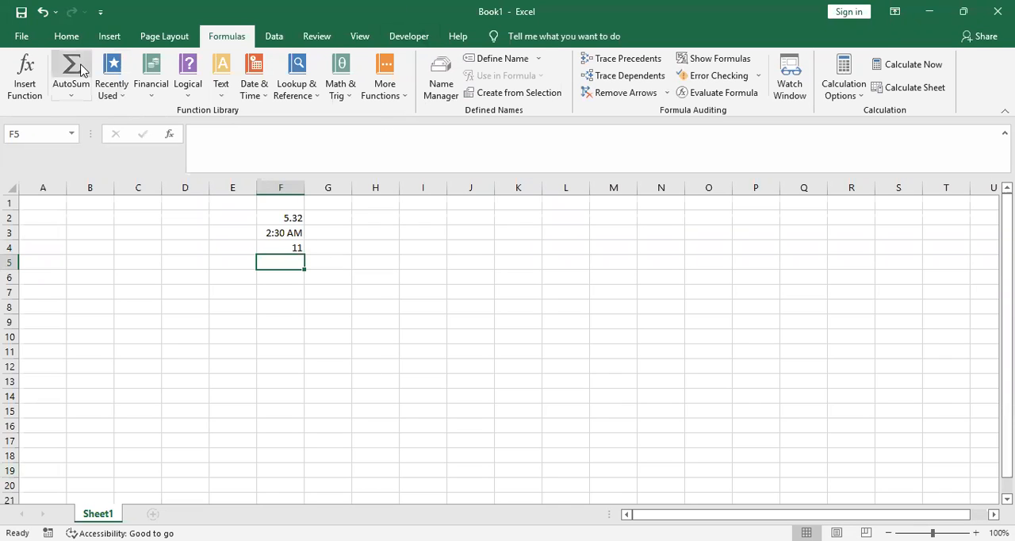
# Insert a DATEVALUE function in cell F5 with may as the date text
pyautogui.click(31, 94)
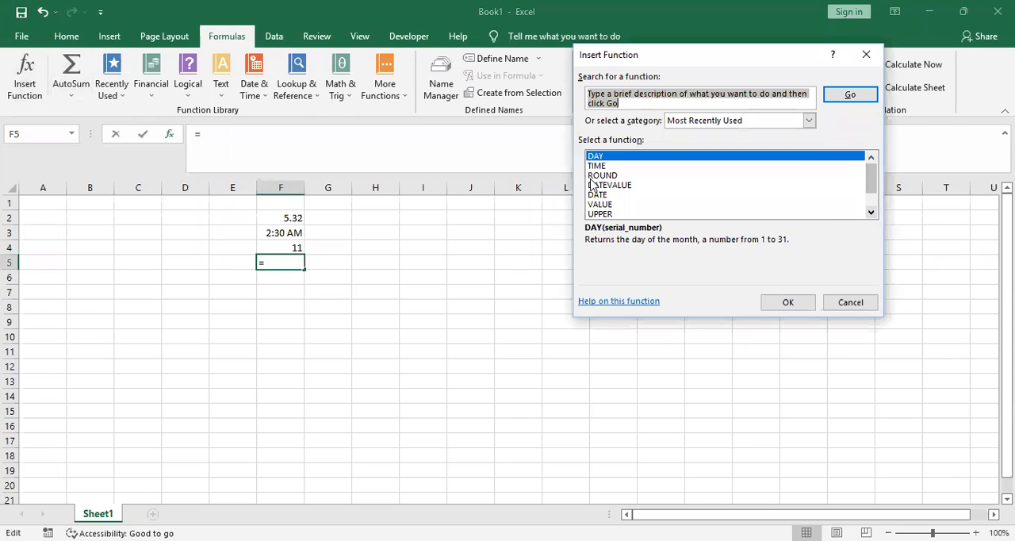
pyautogui.click(606, 185)
pyautogui.click(793, 302)
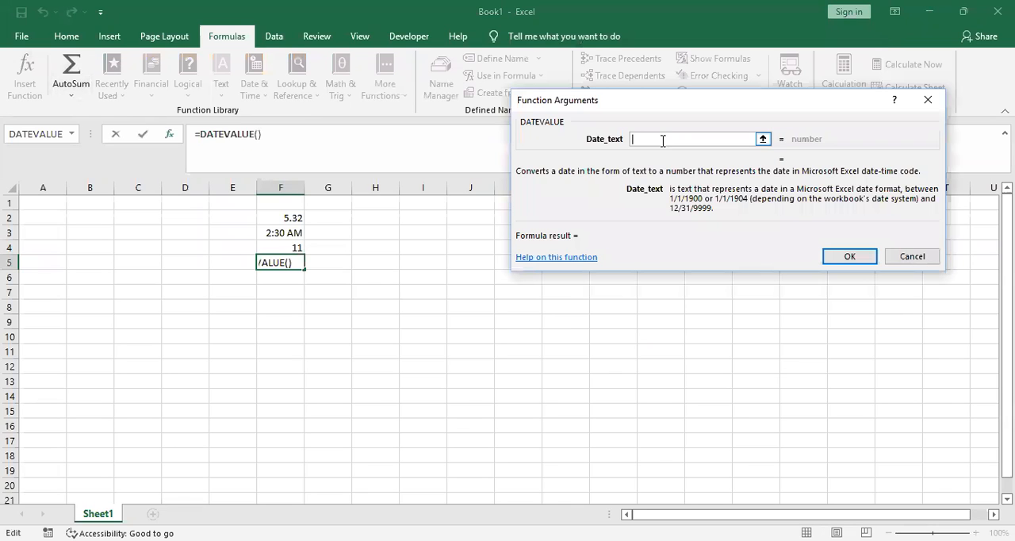
pyautogui.write('5')
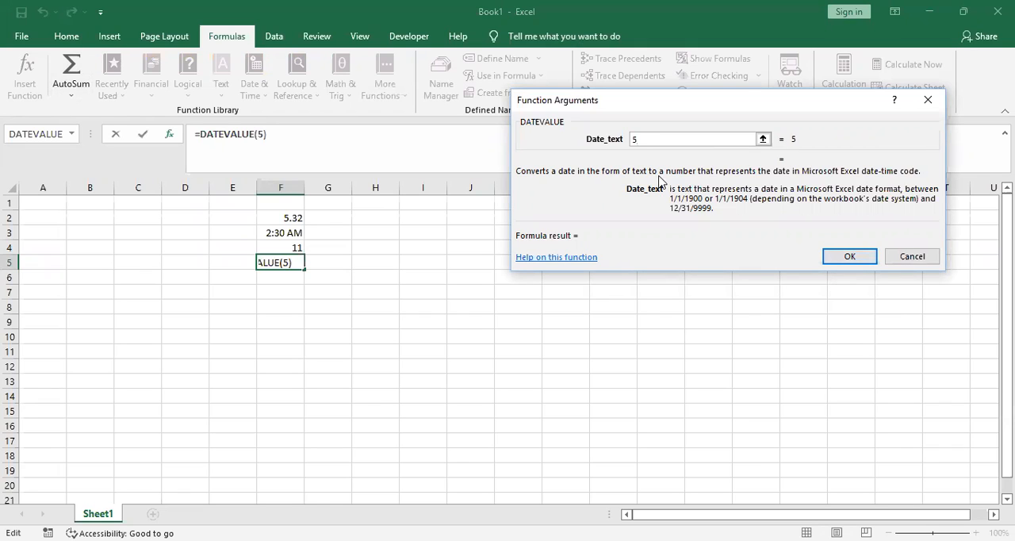
pyautogui.press('BackSpace')
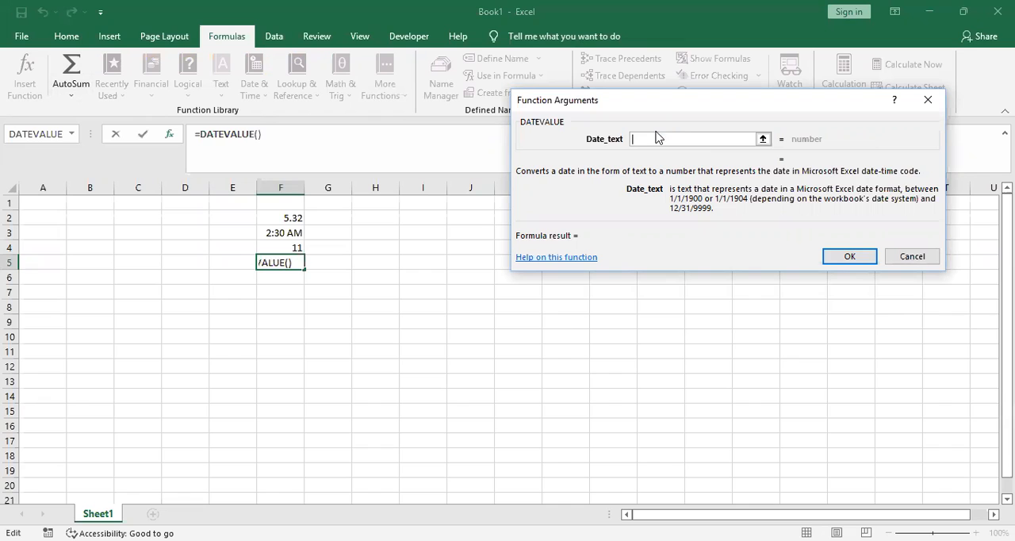
pyautogui.write('may')
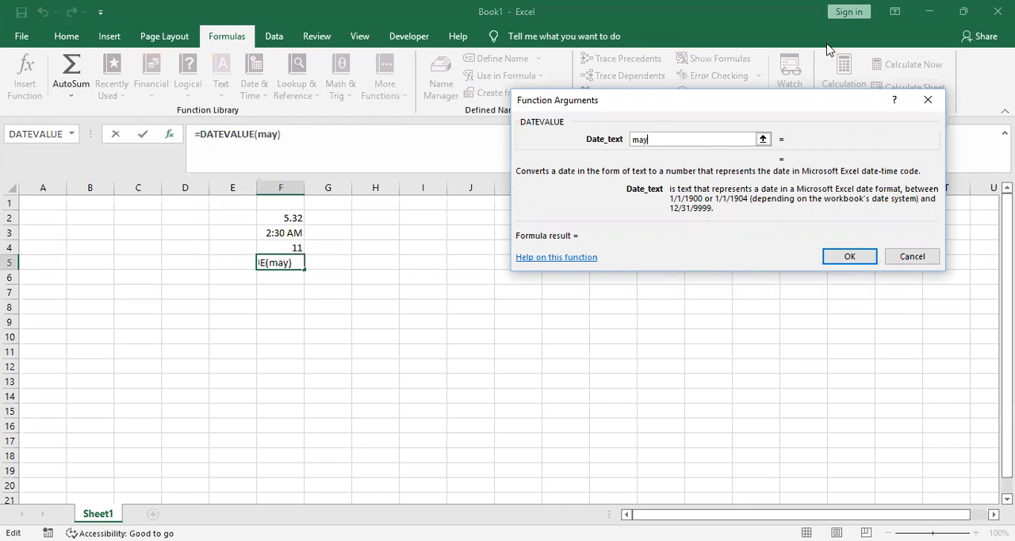
pyautogui.click(856, 255)
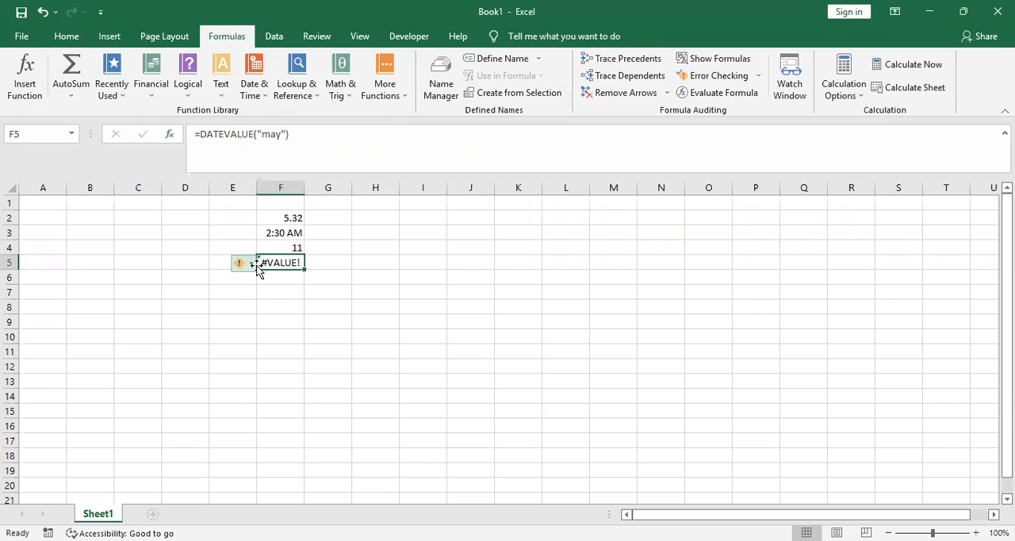
# Change the date text in cell F5's DATEVALUE function to june
pyautogui.click(251, 264)
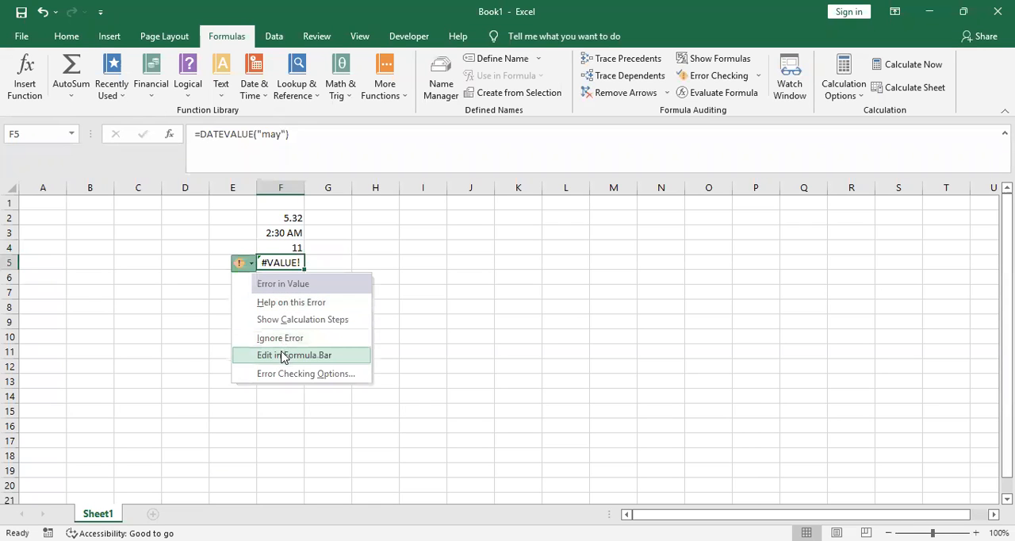
pyautogui.click(283, 358)
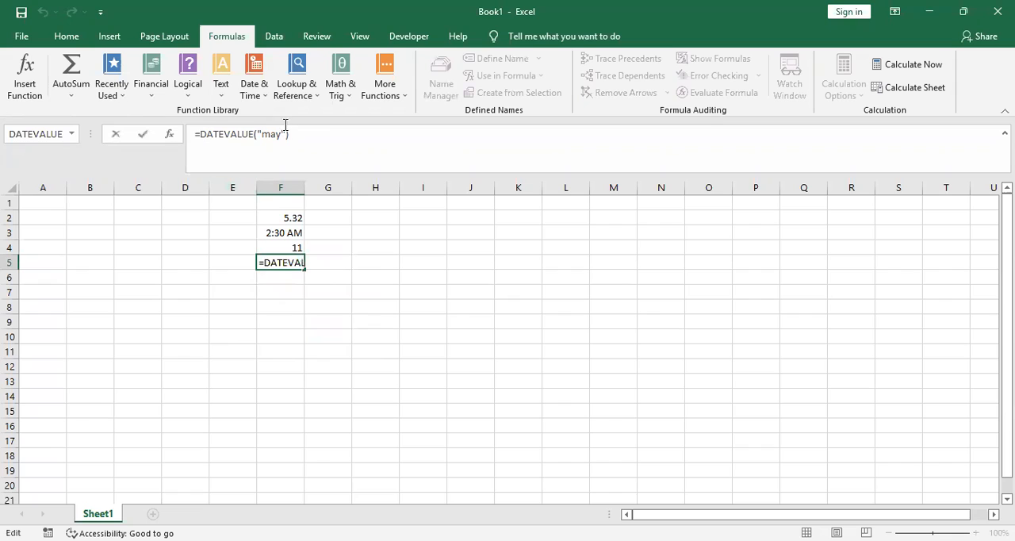
pyautogui.press('Left')
pyautogui.press('Left')
pyautogui.press('BackSpace')
pyautogui.press('BackSpace')
pyautogui.press('BackSpace')
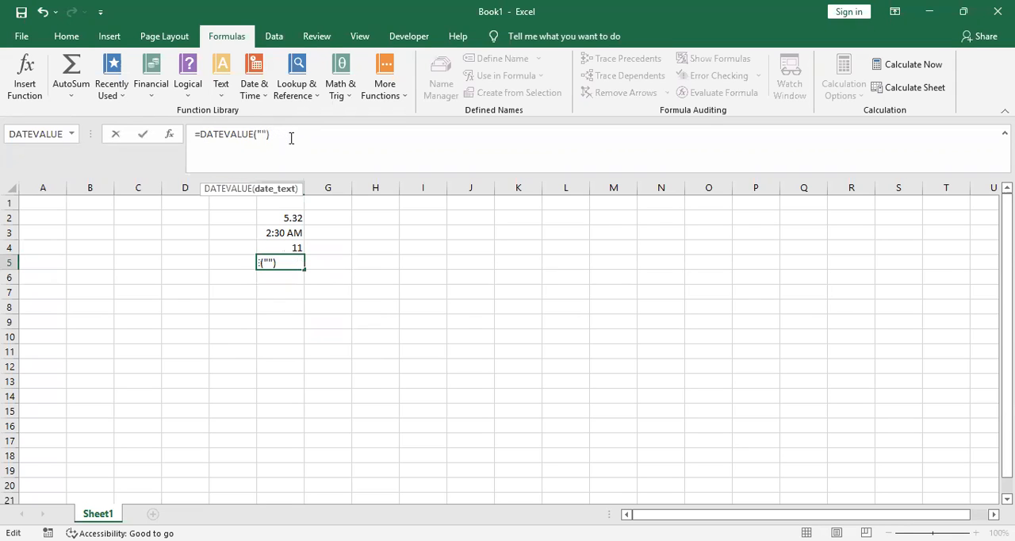
pyautogui.write('june')
pyautogui.press('Return')
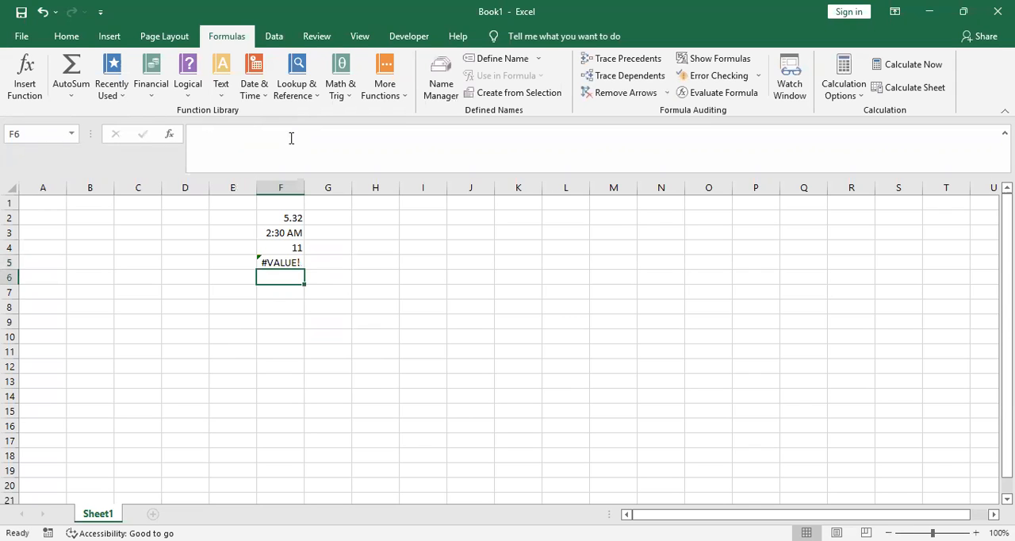
# Open the help on cell F5's error and expand the section about #VALUE! with basic subtraction
pyautogui.click(282, 262)
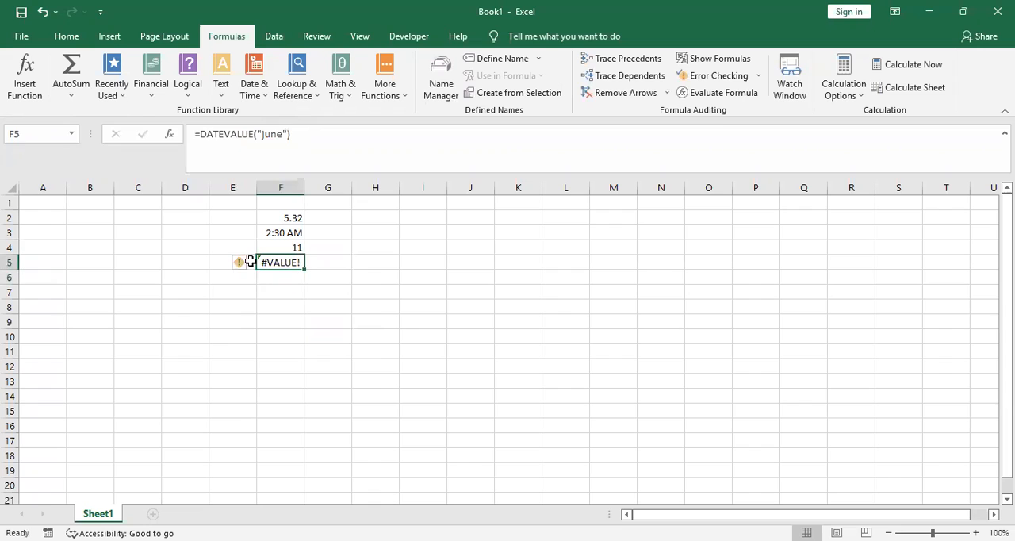
pyautogui.click(240, 263)
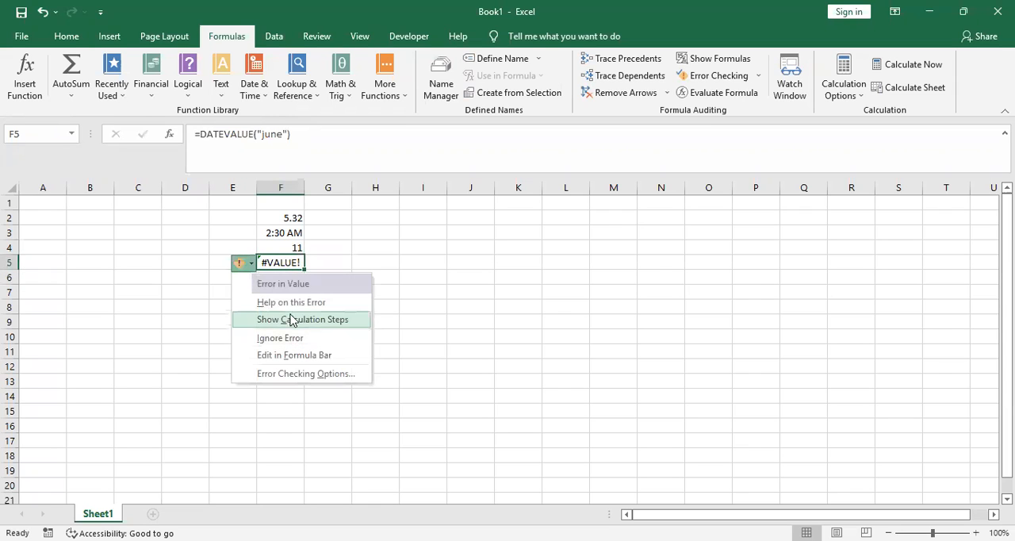
pyautogui.click(292, 303)
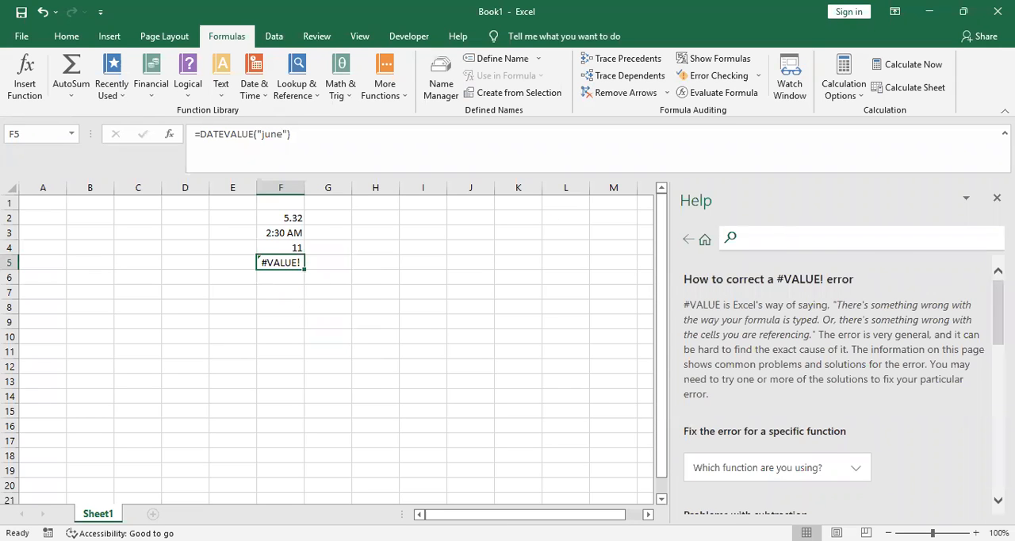
pyautogui.scroll(-5, 837, 380)
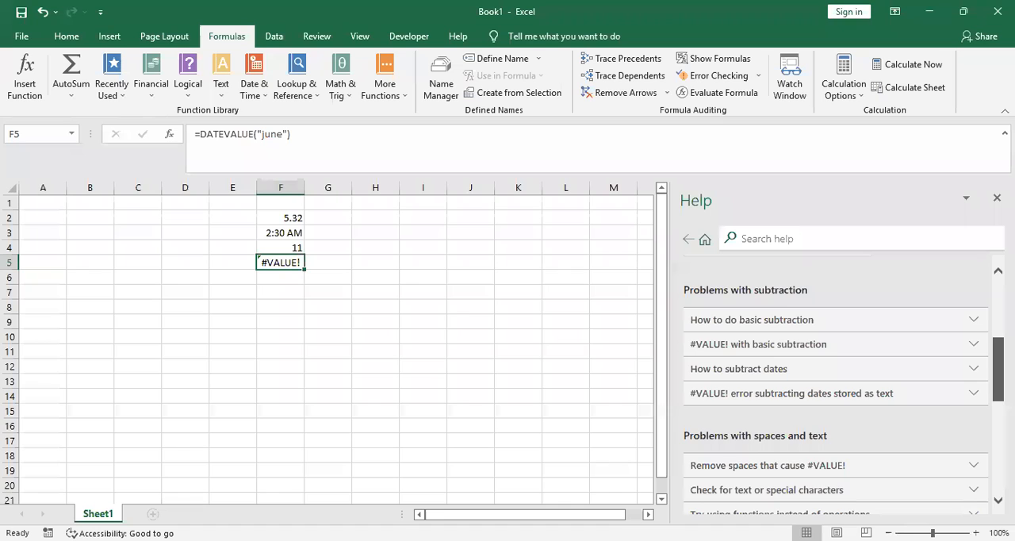
pyautogui.scroll(-3, 963, 273)
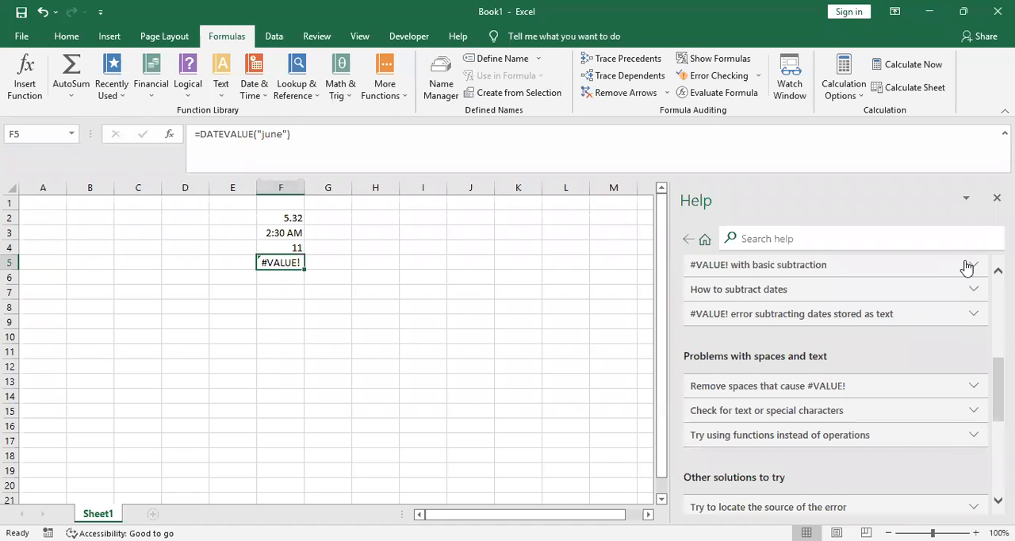
pyautogui.click(968, 266)
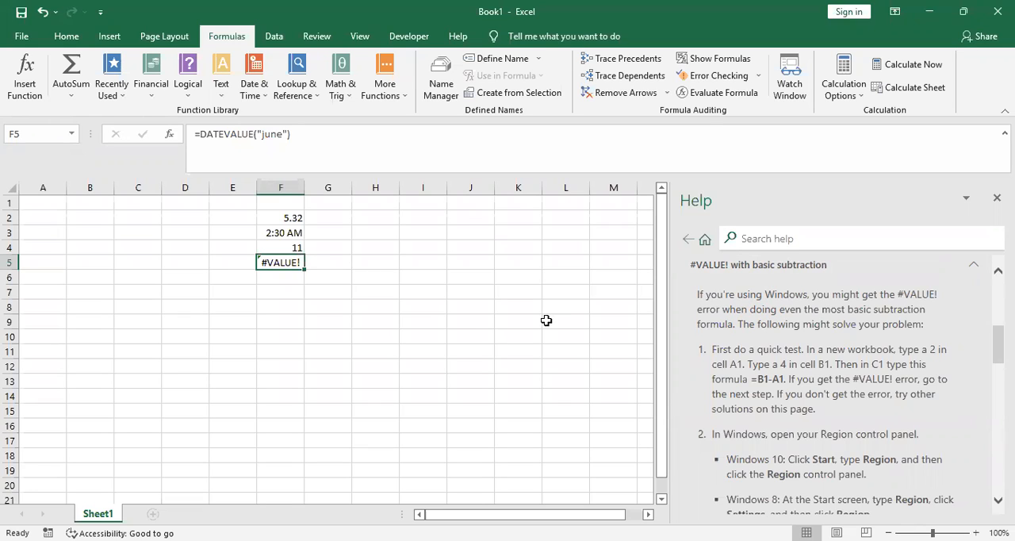
# Replace the quoted date text in cell F5's DATEVALUE function with the number 5
pyautogui.click(292, 134)
pyautogui.press('Left')
pyautogui.press('BackSpace')
pyautogui.press('BackSpace')
pyautogui.press('BackSpace')
pyautogui.press('BackSpace')
pyautogui.press('BackSpace')
pyautogui.press('BackSpace')
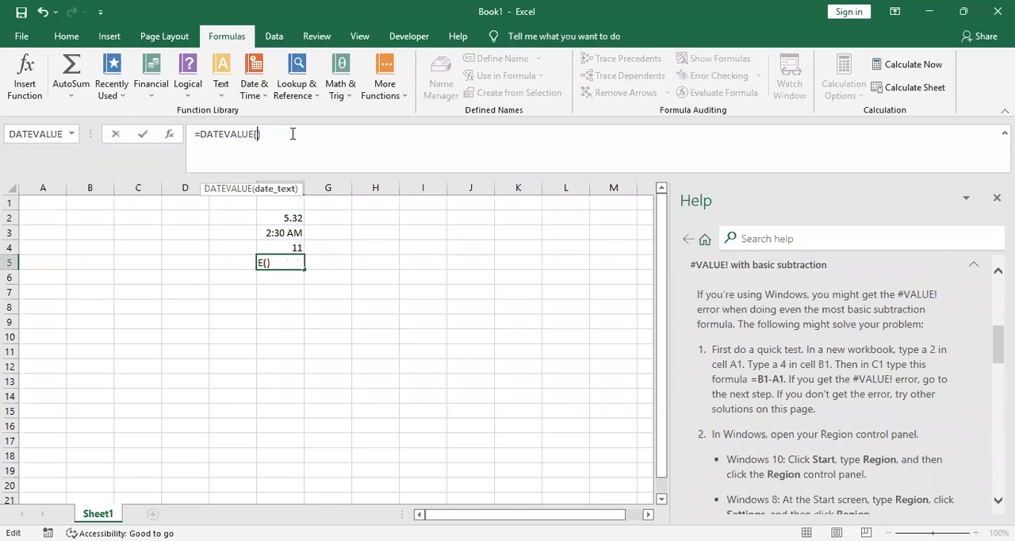
pyautogui.write('5')
pyautogui.click(305, 294)
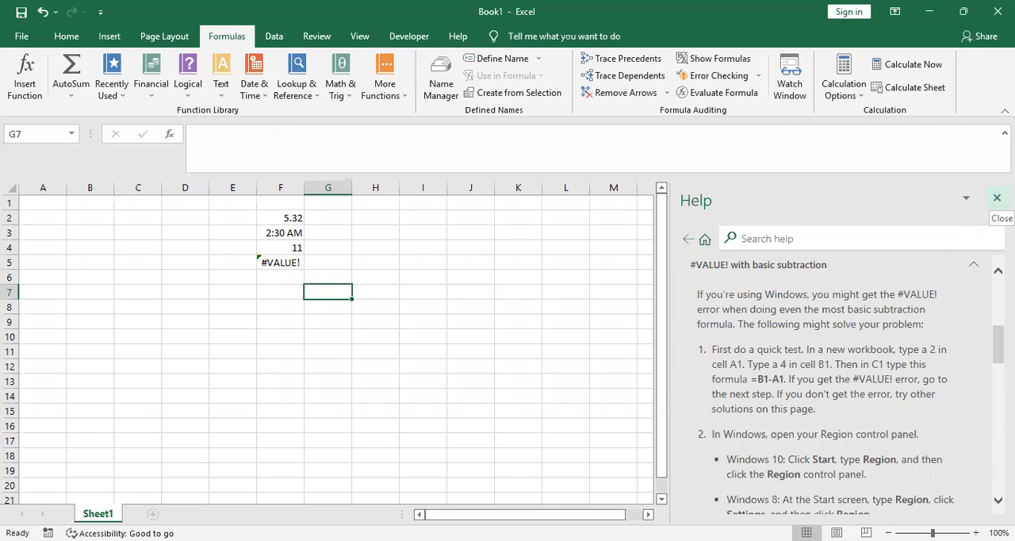
# Review the help article on correcting a #VALUE! error, and close the help
pyautogui.moveTo(997, 345); pyautogui.dragTo(998, 339)
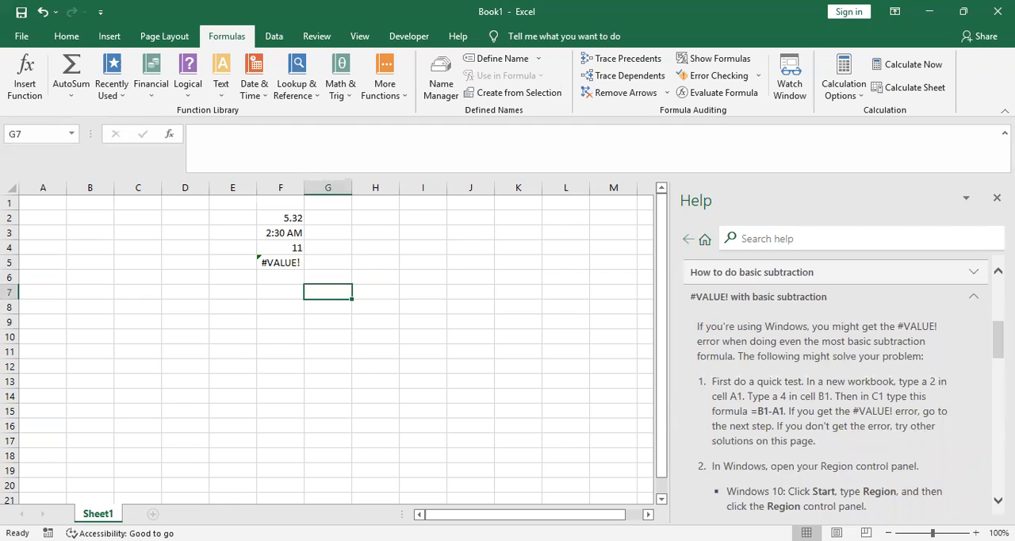
pyautogui.scroll(-1, 771, 342)
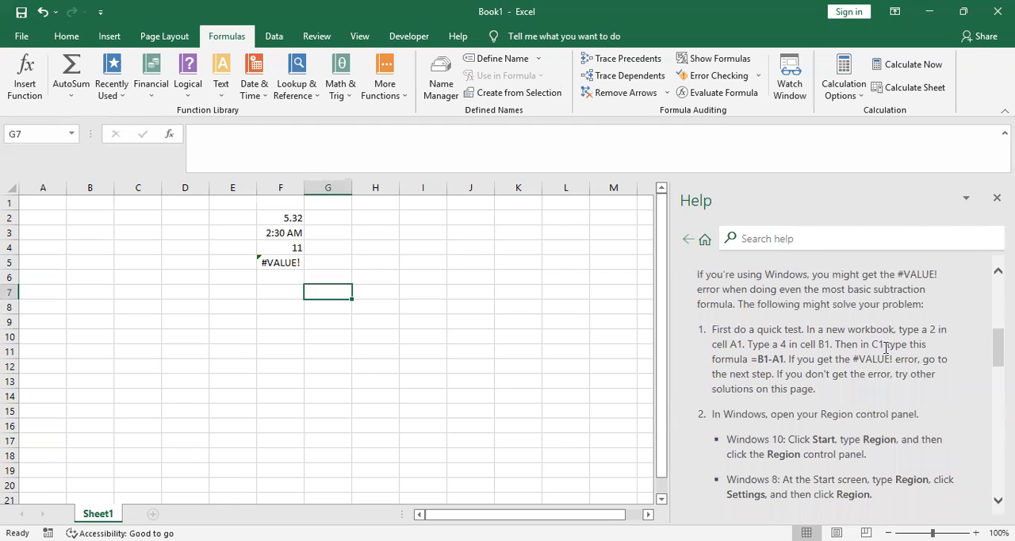
pyautogui.scroll(5, 833, 380)
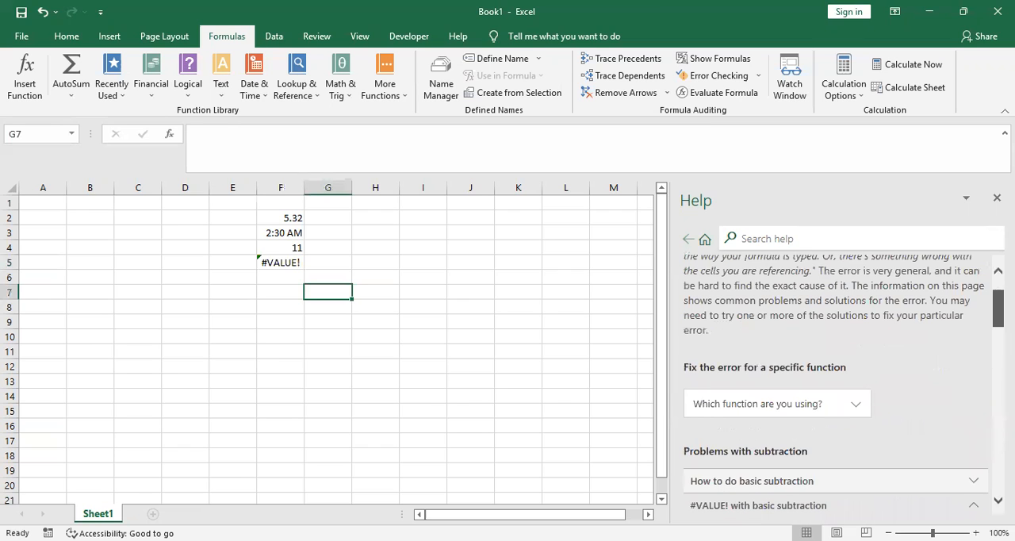
pyautogui.scroll(1, 843, 380)
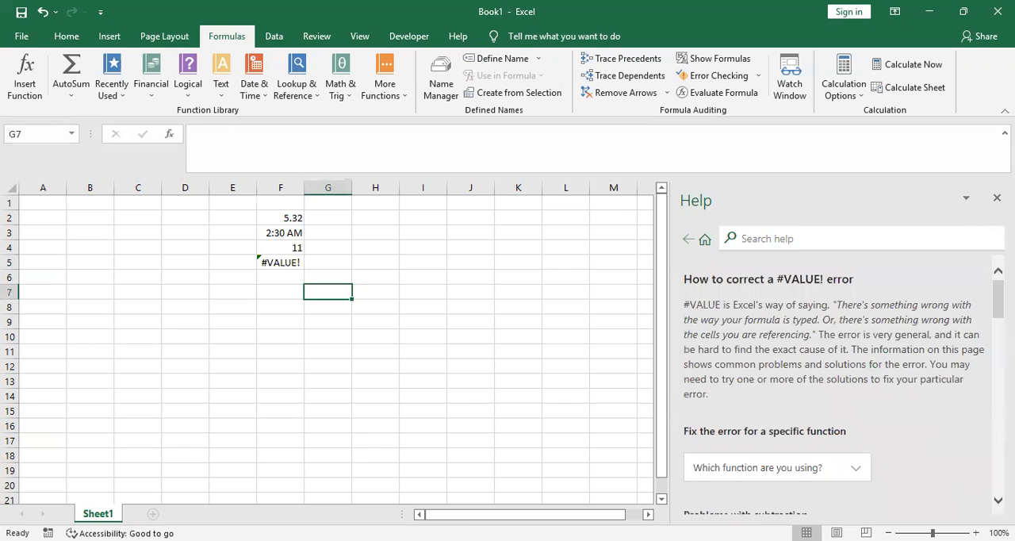
pyautogui.click(996, 197)
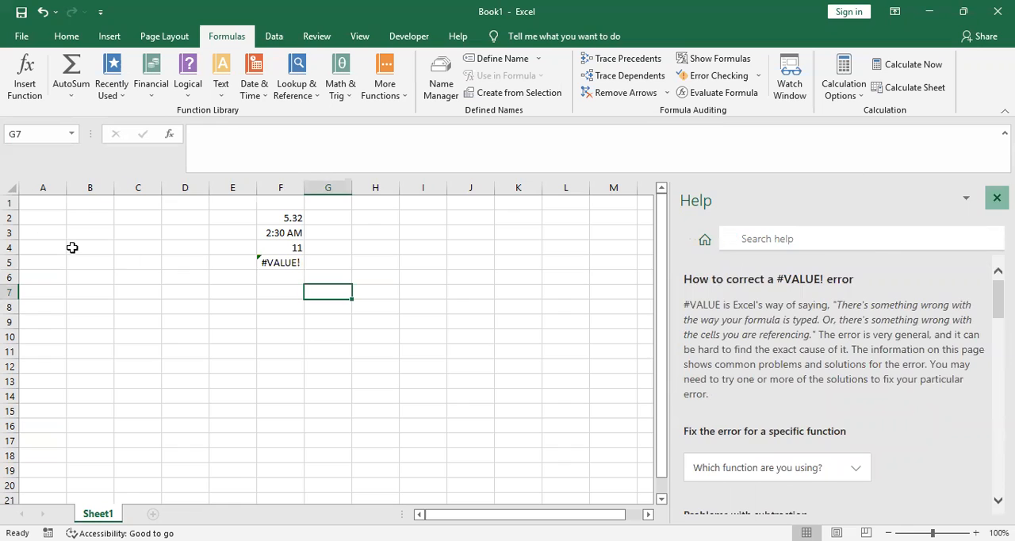
pyautogui.click(269, 261)
pyautogui.click(24, 75)
pyautogui.click(927, 100)
# Insert the UPPER function in cell F8 with the text csce
pyautogui.click(258, 308)
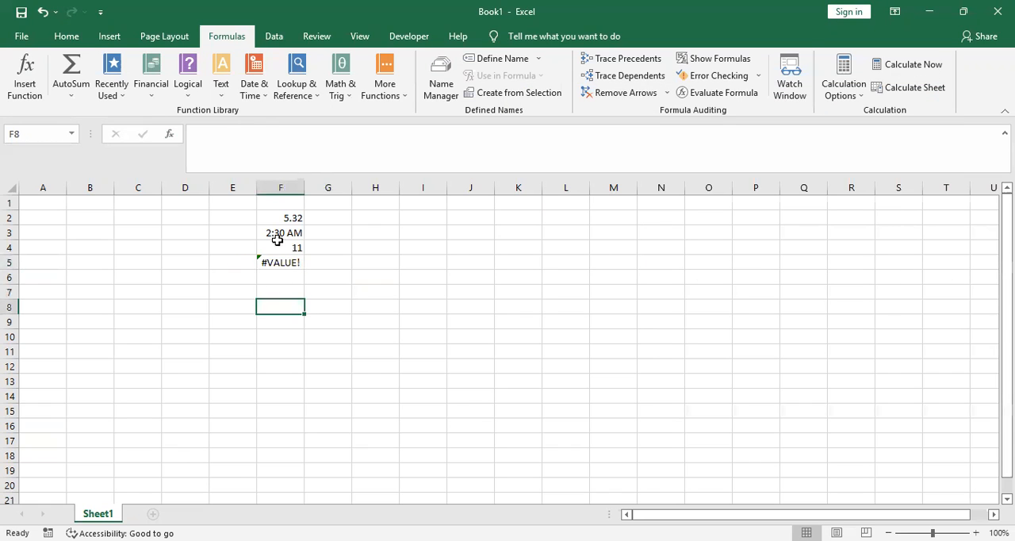
pyautogui.click(25, 76)
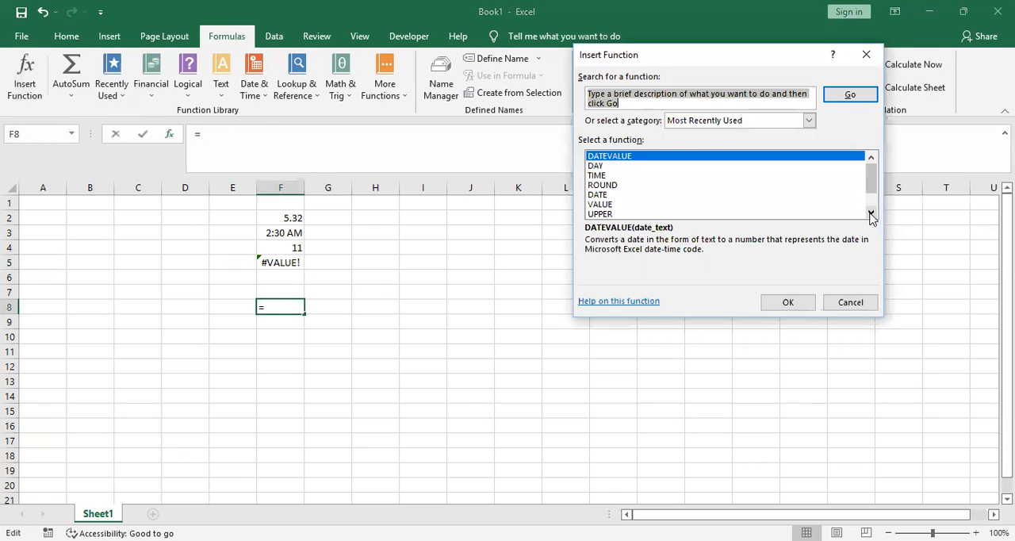
pyautogui.click(871, 214)
pyautogui.click(871, 214)
pyautogui.click(601, 195)
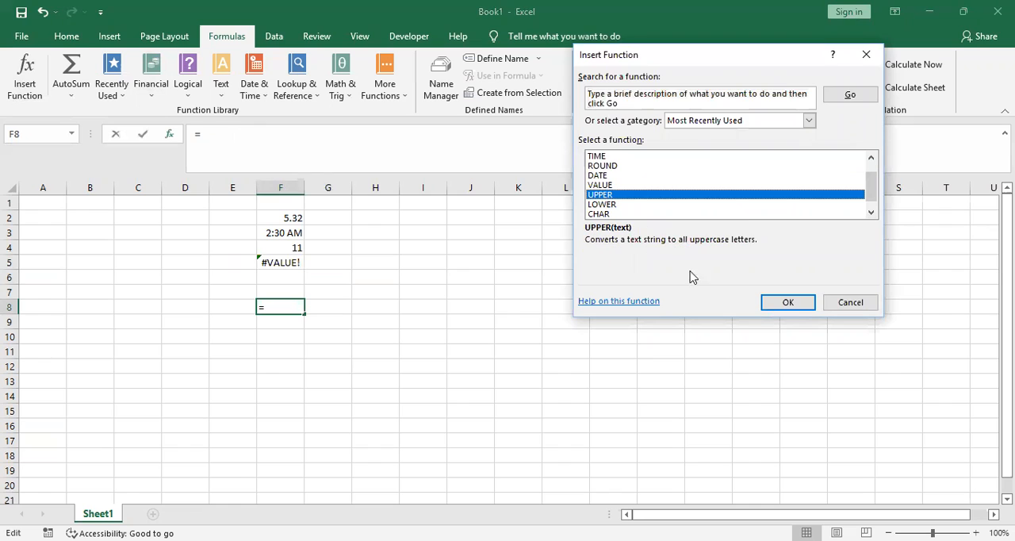
pyautogui.click(797, 307)
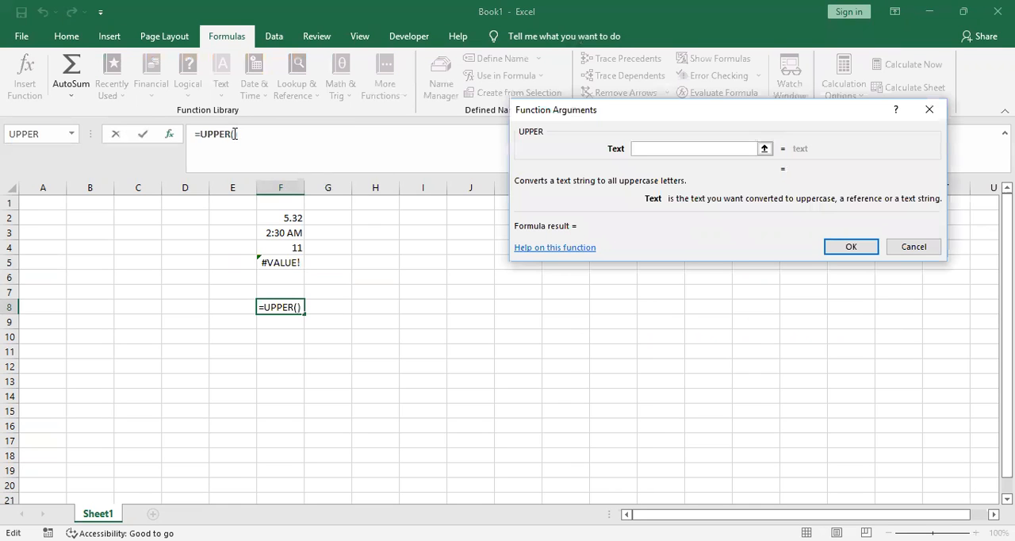
pyautogui.click(234, 133)
pyautogui.write('csce')
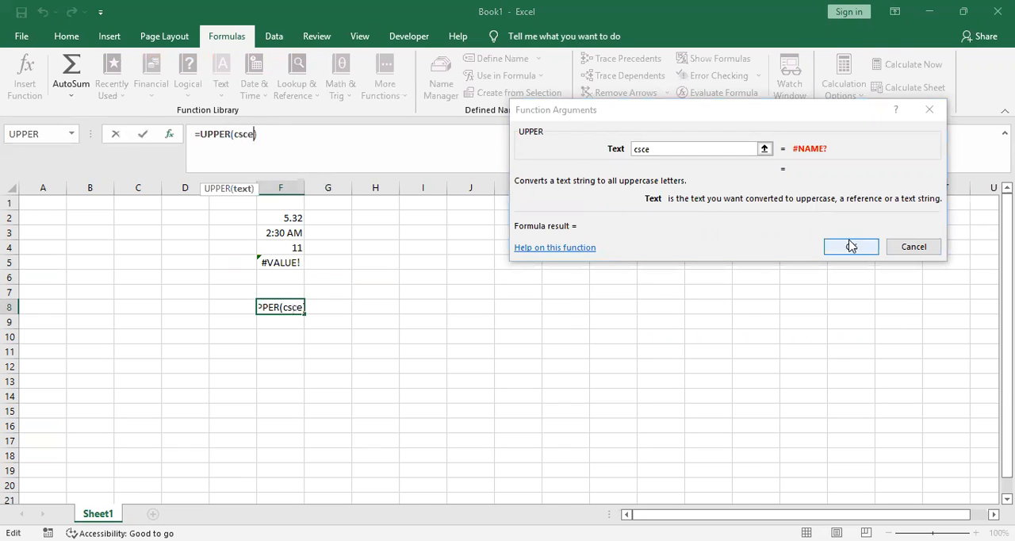
pyautogui.press('Return')
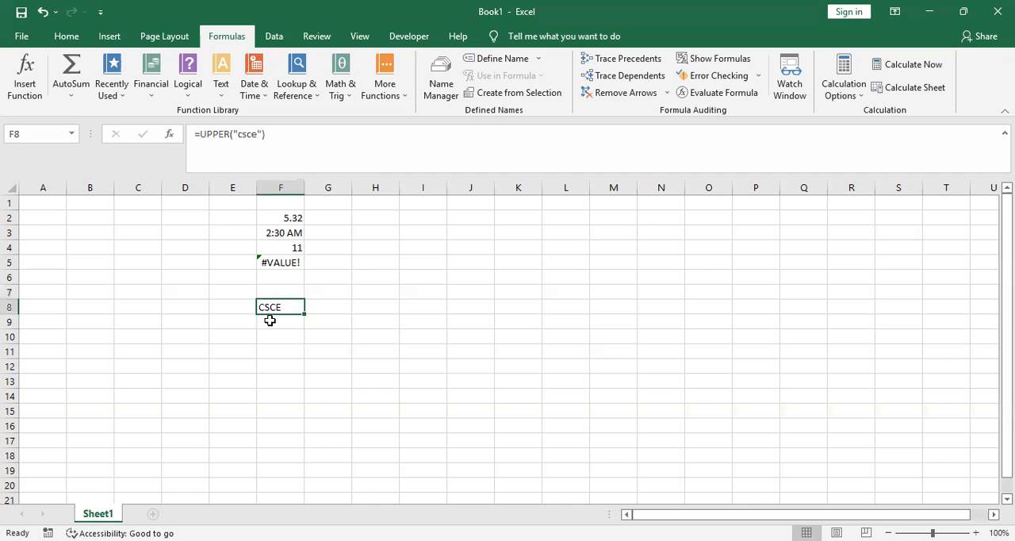
# Insert the LOWER function in cell F9 with the text CSCE
pyautogui.click(277, 320)
pyautogui.click(24, 86)
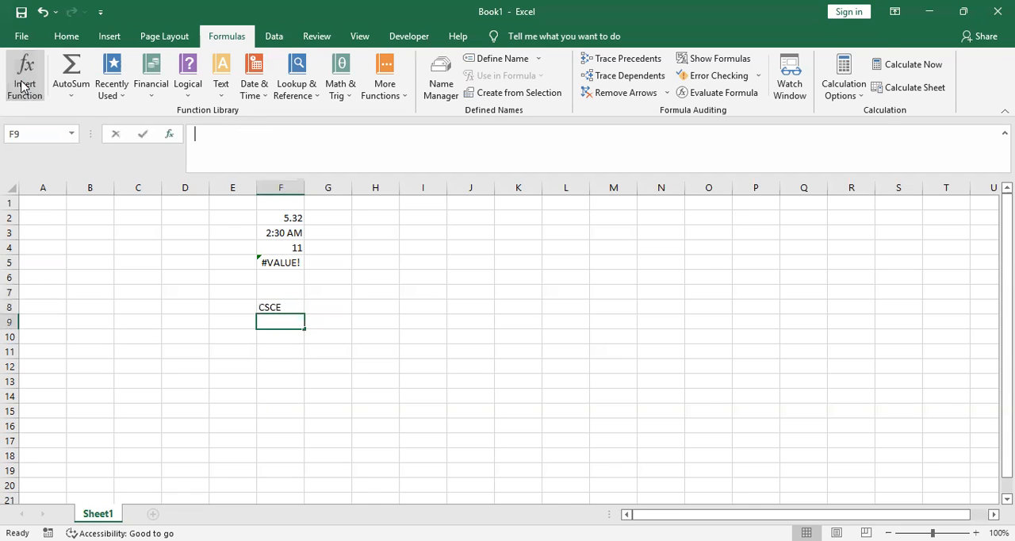
pyautogui.click(870, 212)
pyautogui.click(870, 212)
pyautogui.click(870, 213)
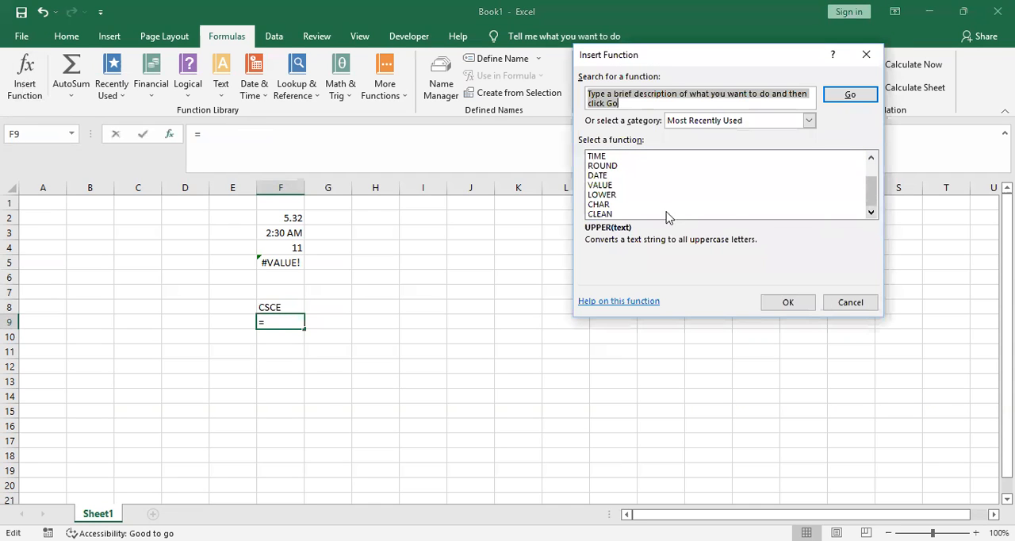
pyautogui.click(621, 197)
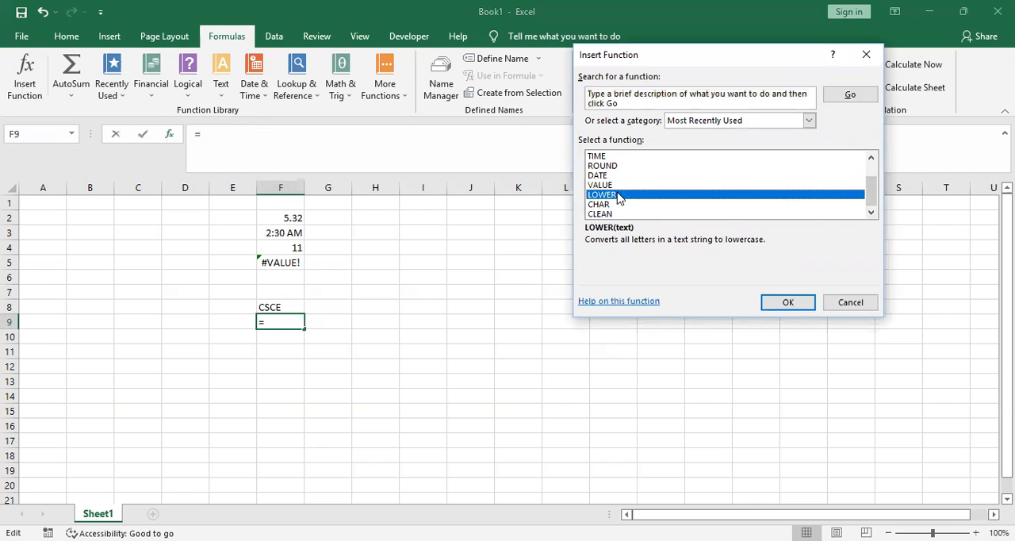
pyautogui.click(787, 302)
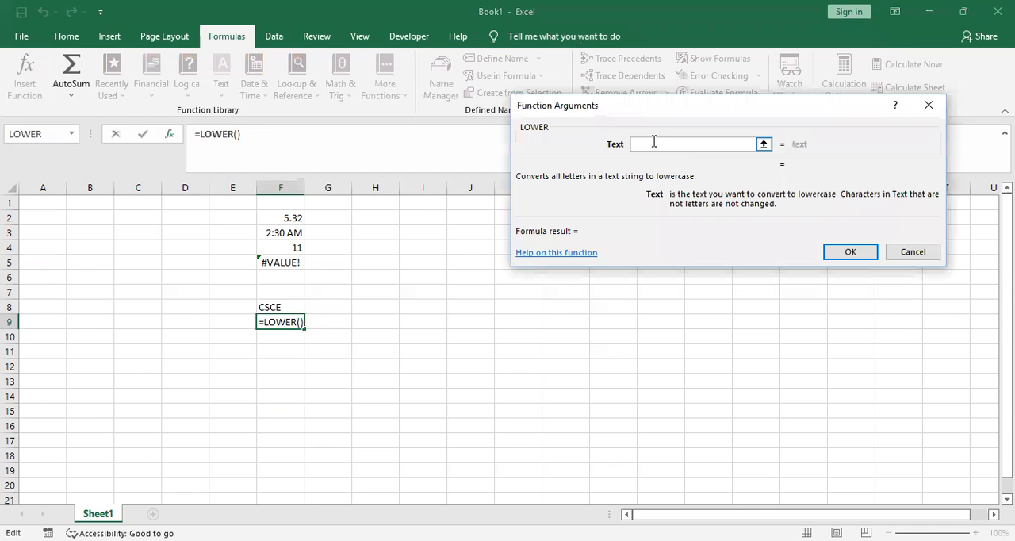
pyautogui.write('CSCE')
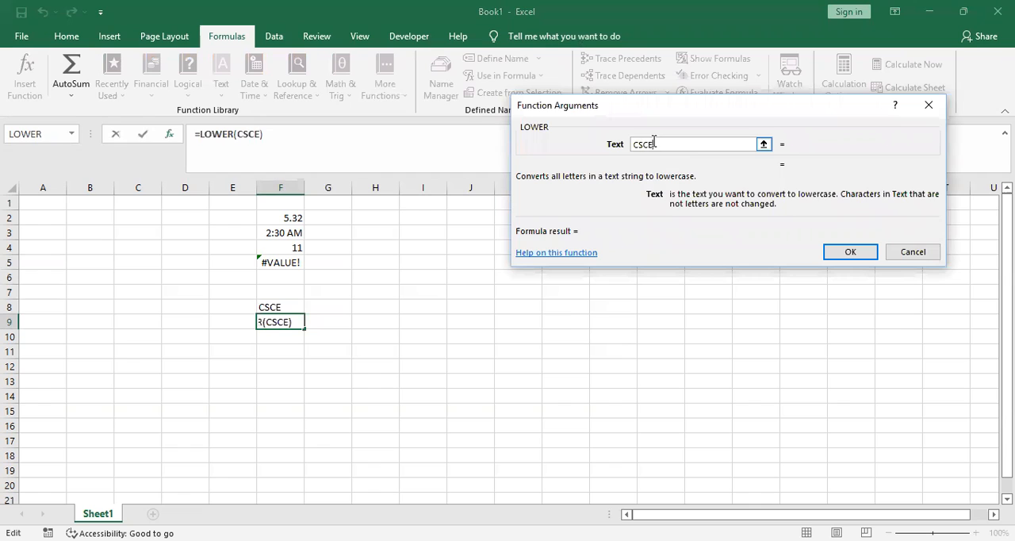
pyautogui.click(852, 252)
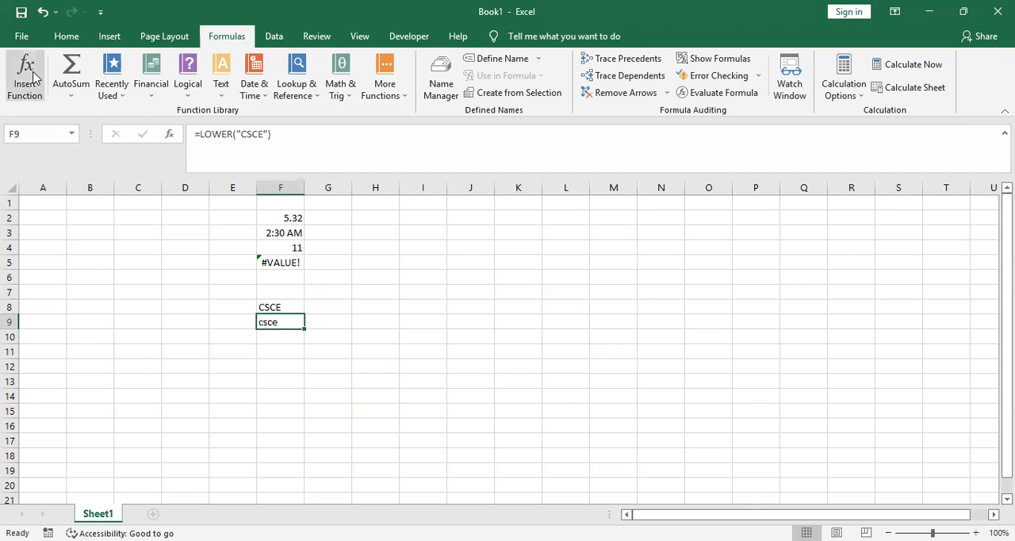
pyautogui.click(33, 77)
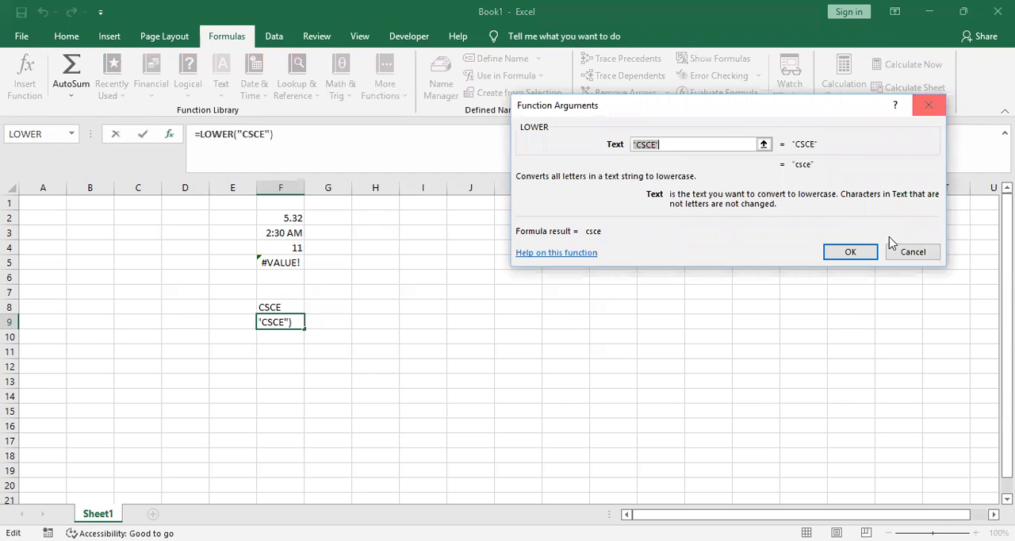
pyautogui.click(866, 255)
# Insert the CHAR function in cell F12 with the number 5
pyautogui.click(280, 365)
pyautogui.click(24, 86)
pyautogui.scroll(-1, 872, 211)
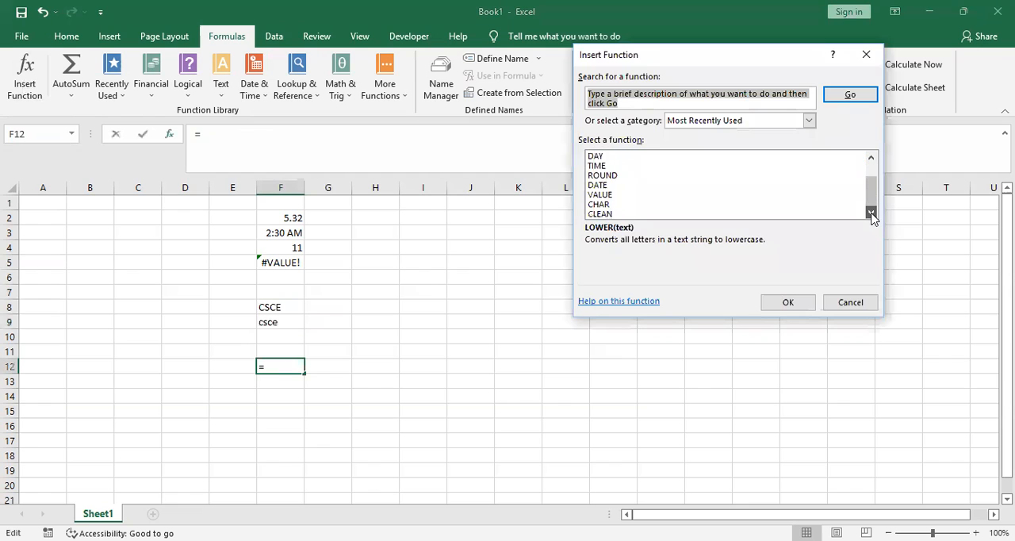
pyautogui.click(613, 207)
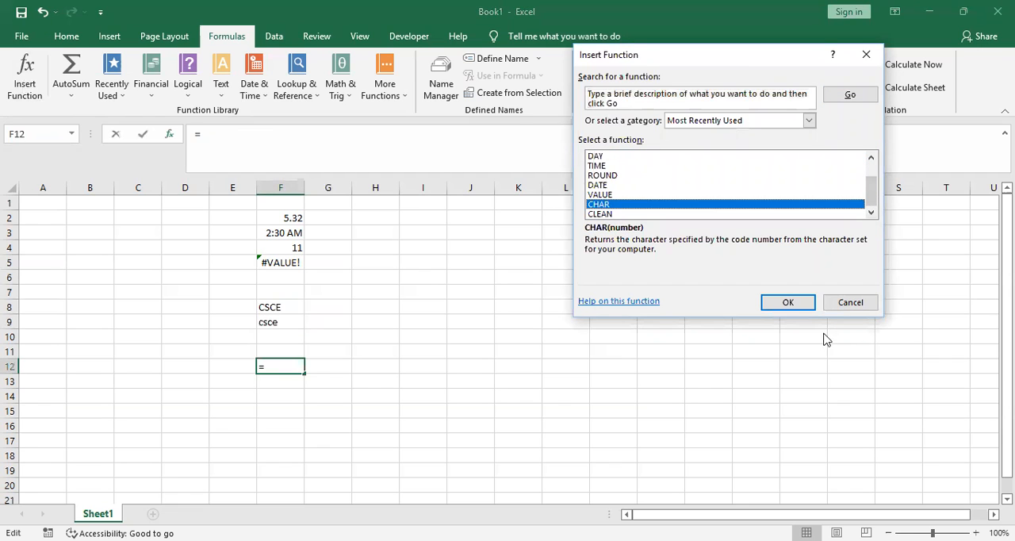
pyautogui.click(796, 303)
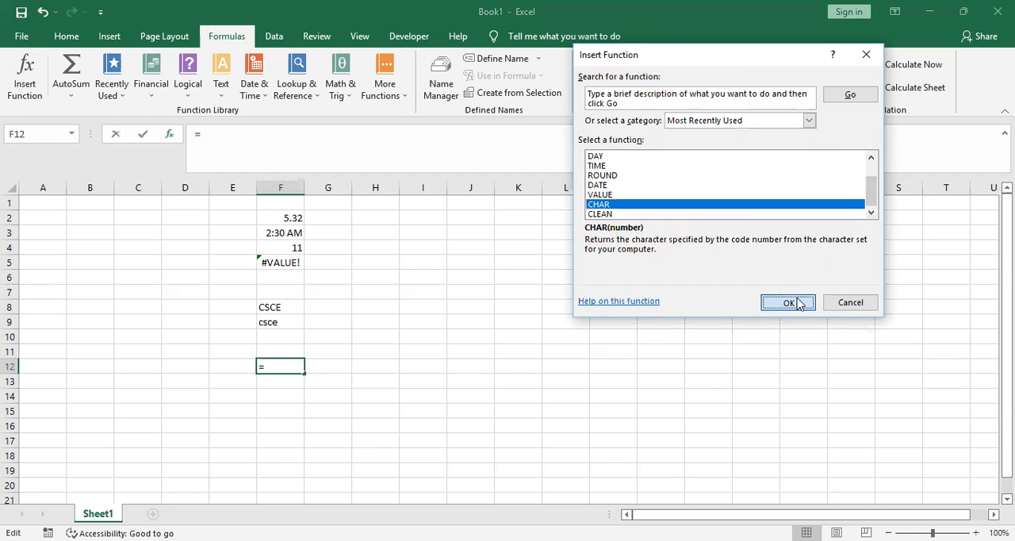
pyautogui.write('5')
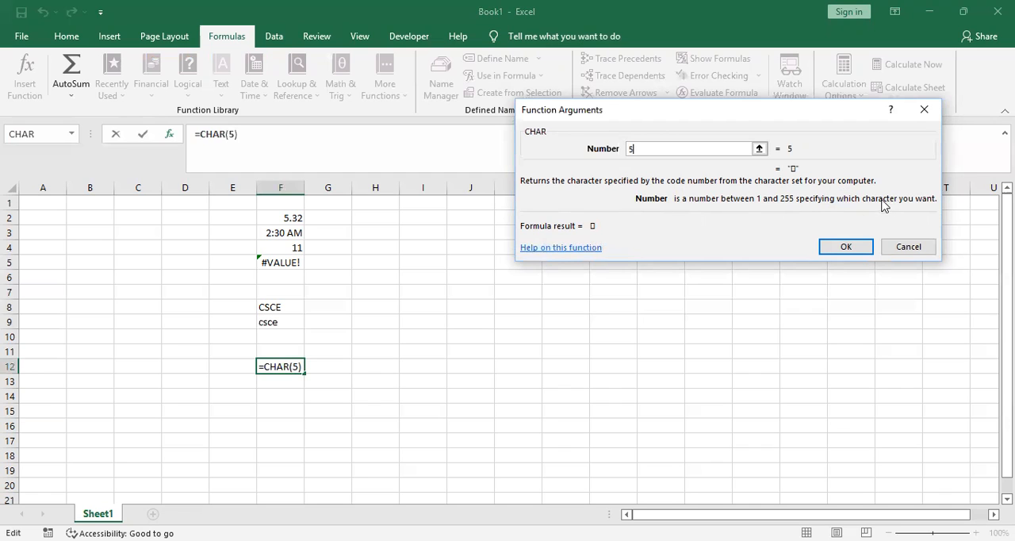
pyautogui.click(845, 248)
# Insert the CHAR function in cell F13 with the number 98
pyautogui.click(279, 394)
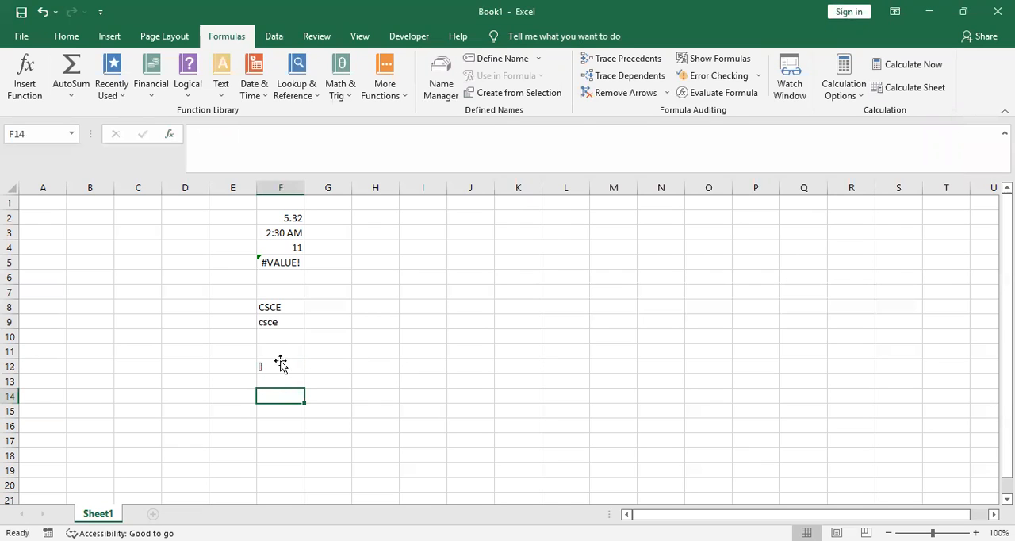
pyautogui.click(280, 364)
pyautogui.click(299, 384)
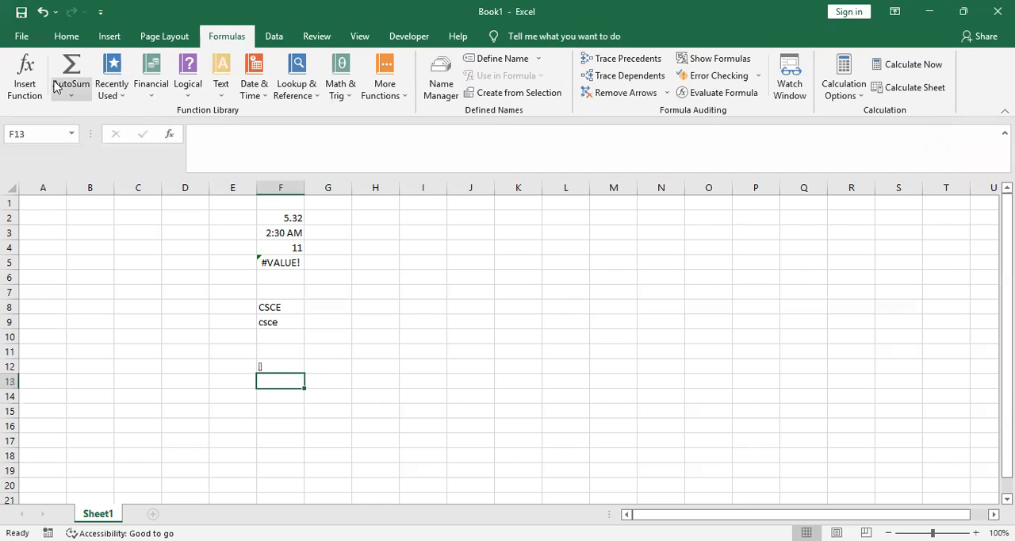
pyautogui.click(25, 75)
pyautogui.click(870, 212)
pyautogui.click(870, 212)
pyautogui.click(871, 211)
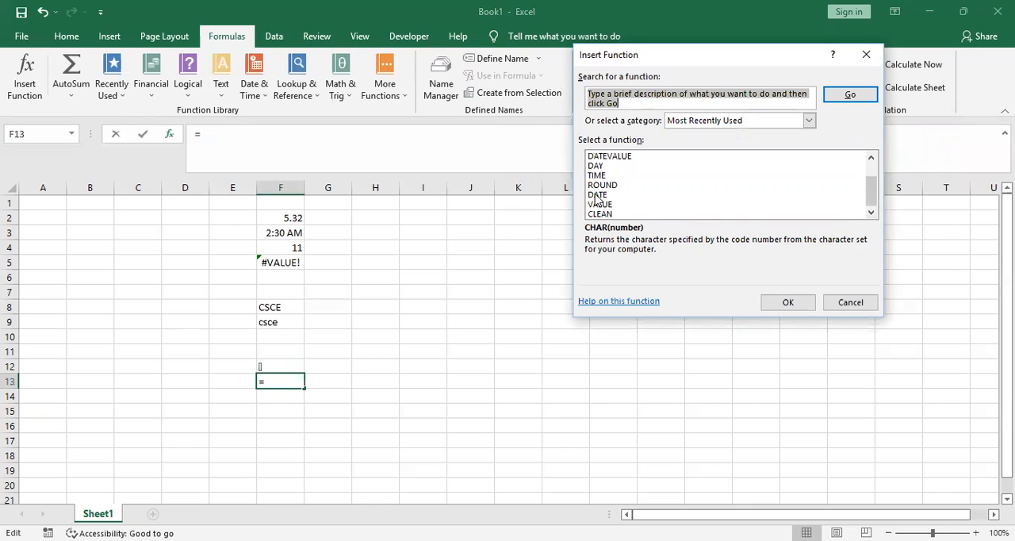
pyautogui.click(871, 156)
pyautogui.click(870, 156)
pyautogui.click(870, 156)
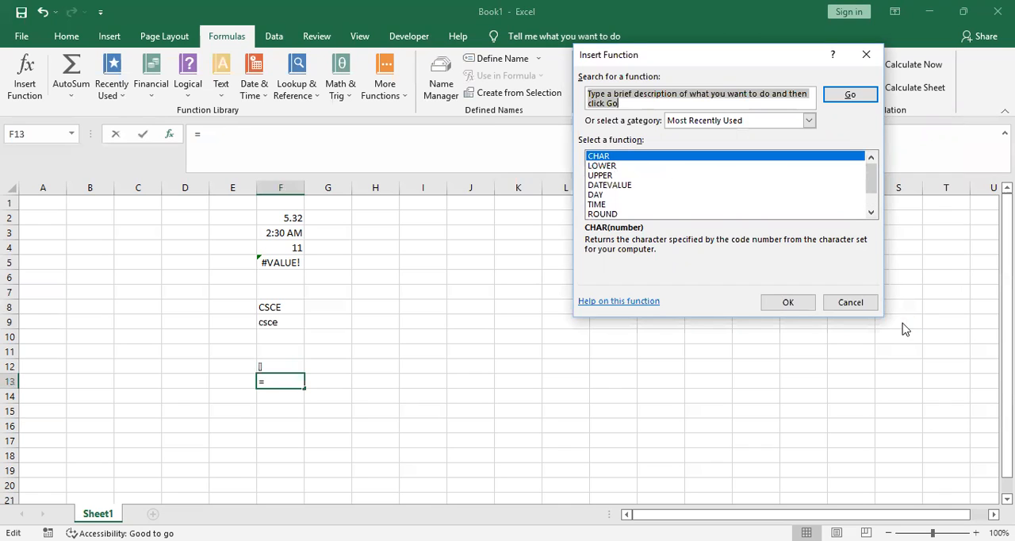
pyautogui.click(789, 304)
pyautogui.press('Return')
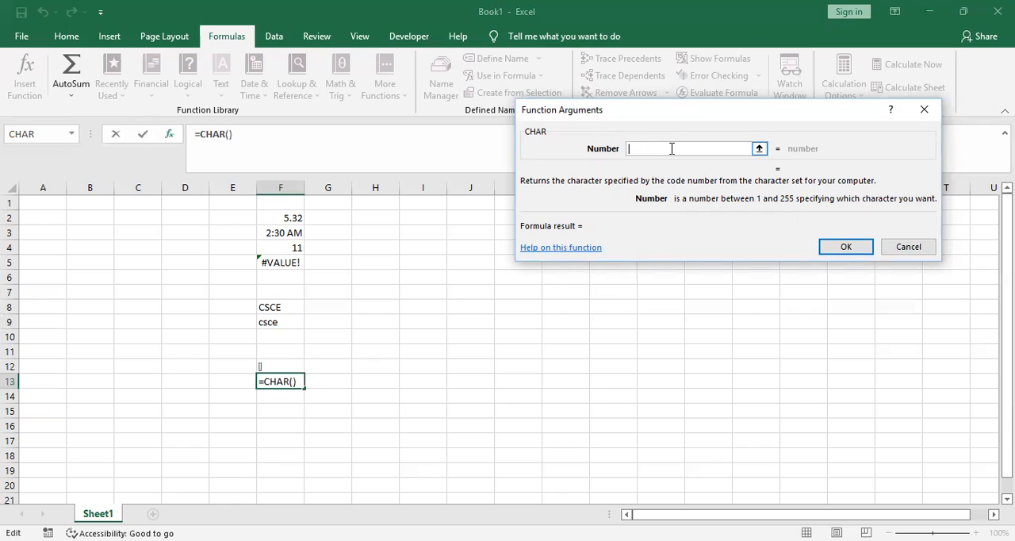
pyautogui.write('98')
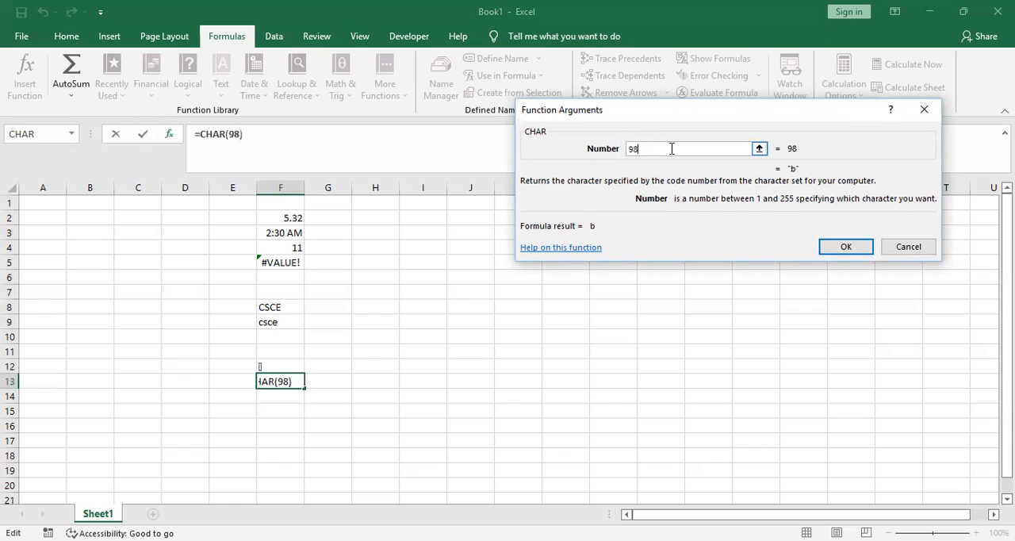
pyautogui.click(854, 245)
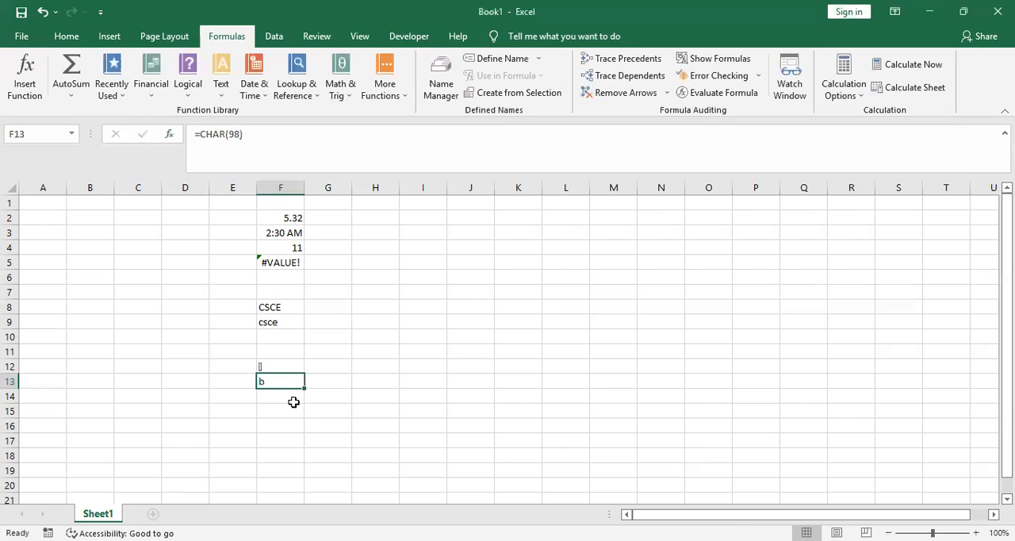
# Open the Insert Function dialog for cell F15 with the Financial category selected
pyautogui.click(283, 407)
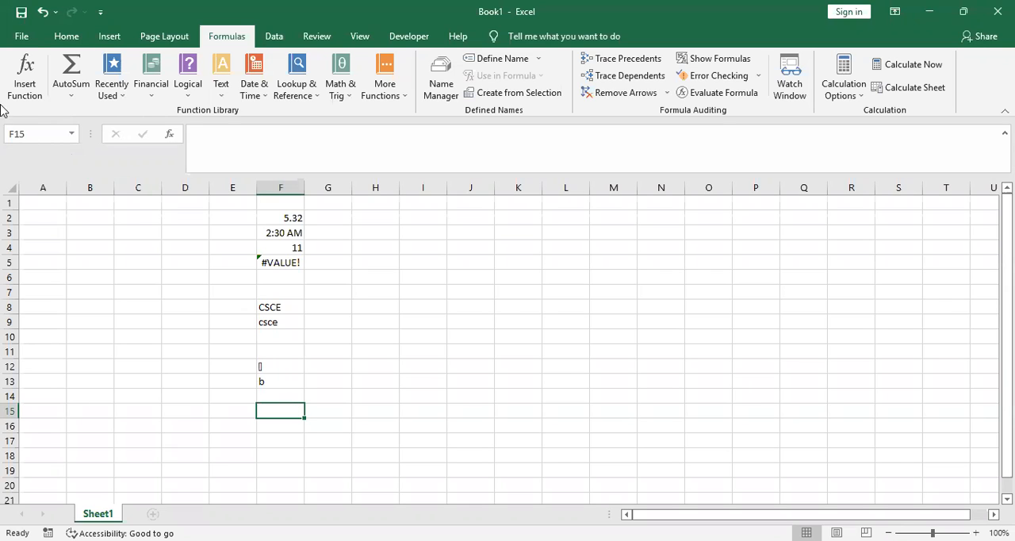
pyautogui.click(71, 97)
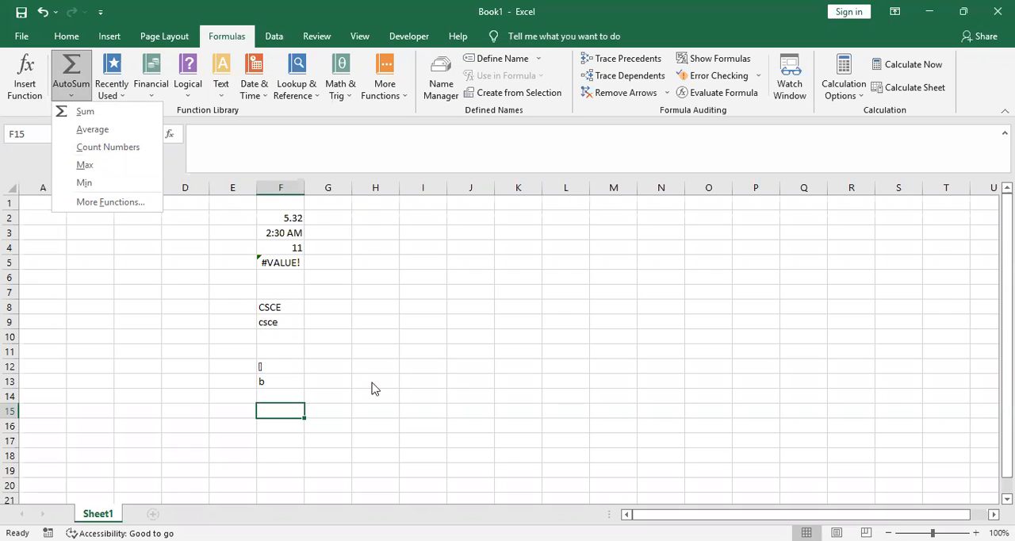
pyautogui.click(168, 3)
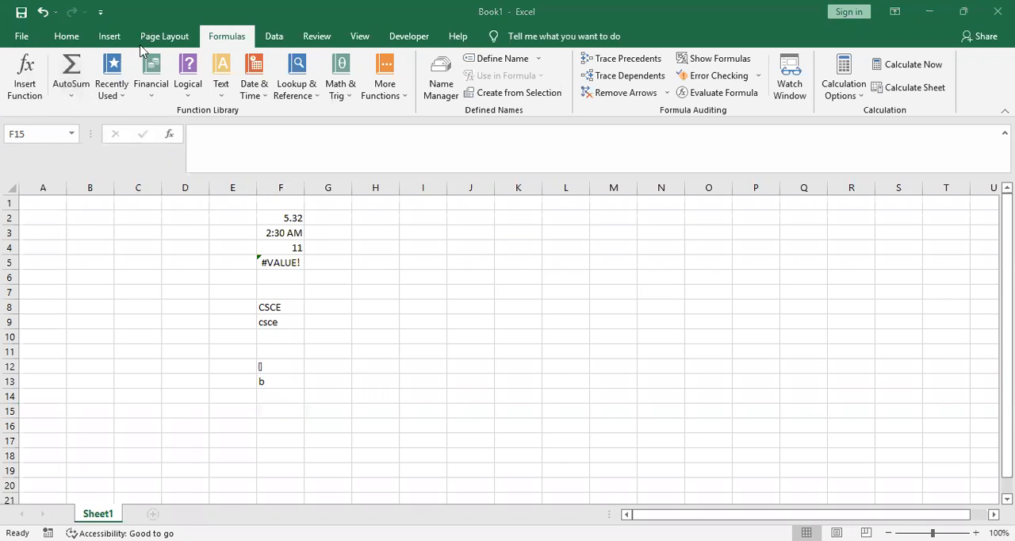
pyautogui.click(152, 90)
pyautogui.click(163, 91)
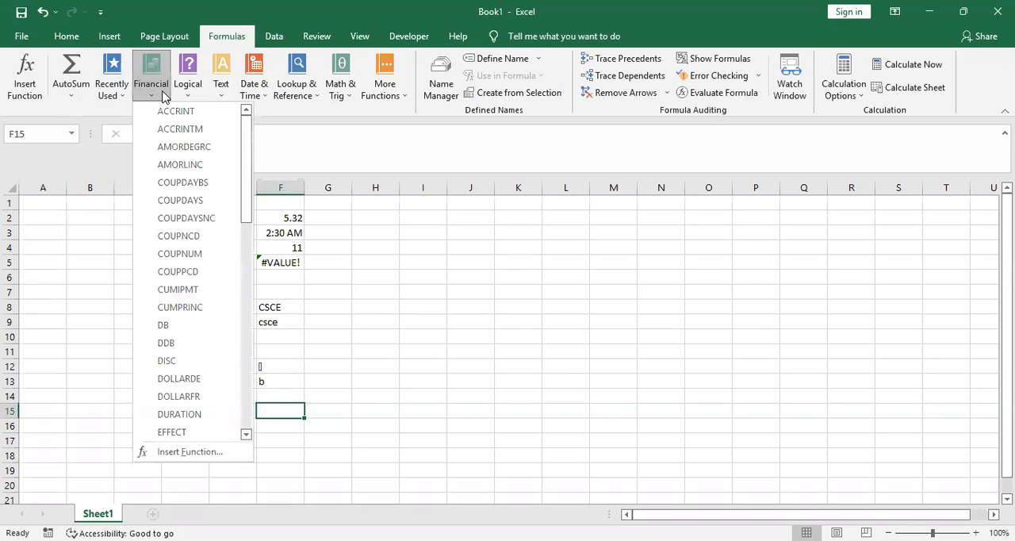
pyautogui.click(201, 450)
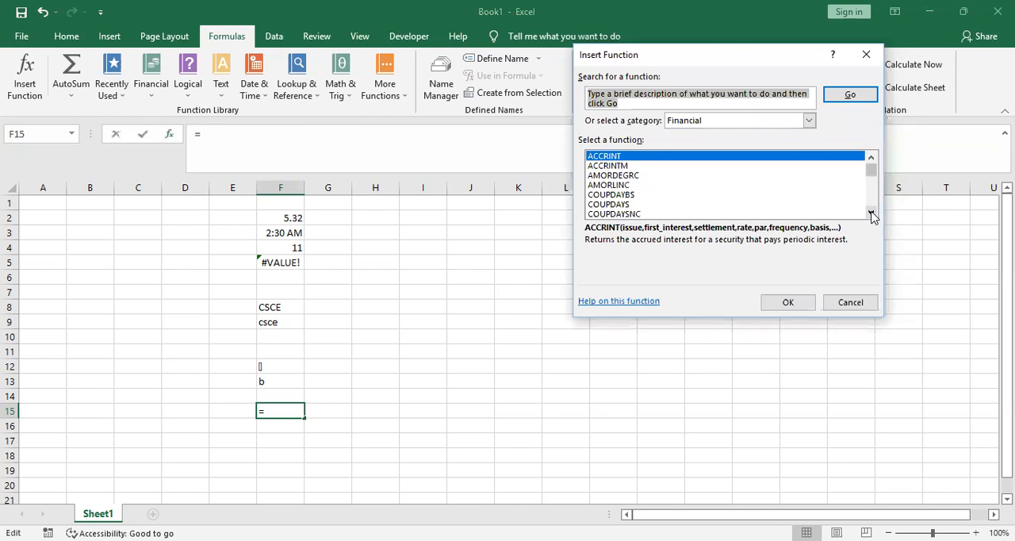
# Look through the list of available financial functions from ACCRINT down to YIELD
pyautogui.click(871, 214)
pyautogui.click(871, 214)
pyautogui.click(871, 214)
pyautogui.click(871, 214)
pyautogui.click(871, 214)
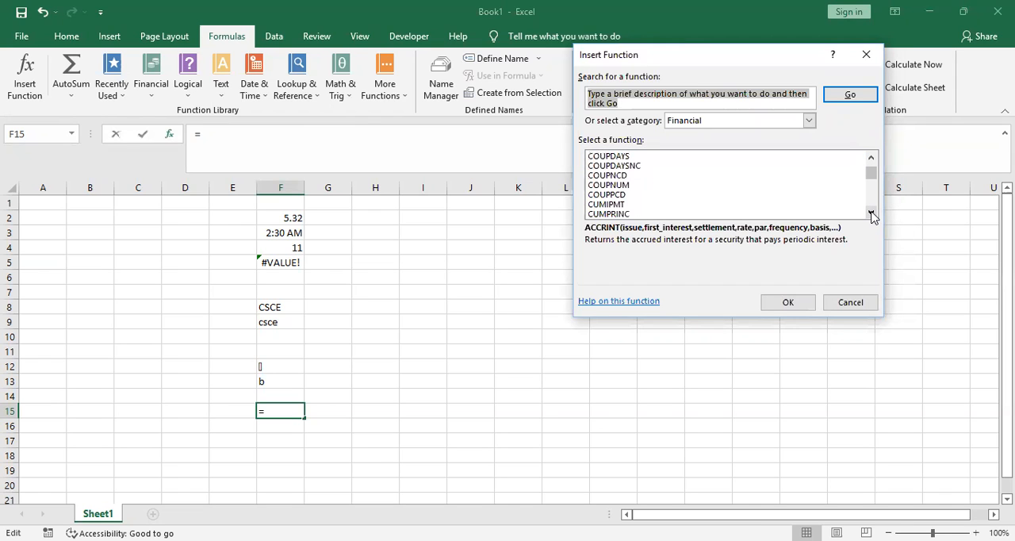
pyautogui.click(871, 214)
pyautogui.click(871, 214)
pyautogui.click(871, 214)
pyautogui.click(871, 214)
pyautogui.click(871, 214)
pyautogui.click(871, 214)
pyautogui.doubleClick(871, 214)
pyautogui.doubleClick(871, 214)
pyautogui.doubleClick(871, 214)
pyautogui.tripleClick(872, 214)
pyautogui.tripleClick(871, 214)
pyautogui.click(871, 214)
pyautogui.doubleClick(871, 214)
pyautogui.doubleClick(871, 214)
pyautogui.click(871, 214)
pyautogui.doubleClick(872, 214)
pyautogui.doubleClick(871, 214)
pyautogui.click(871, 214)
pyautogui.tripleClick(871, 214)
pyautogui.click(871, 214)
pyautogui.doubleClick(871, 214)
pyautogui.click(871, 214)
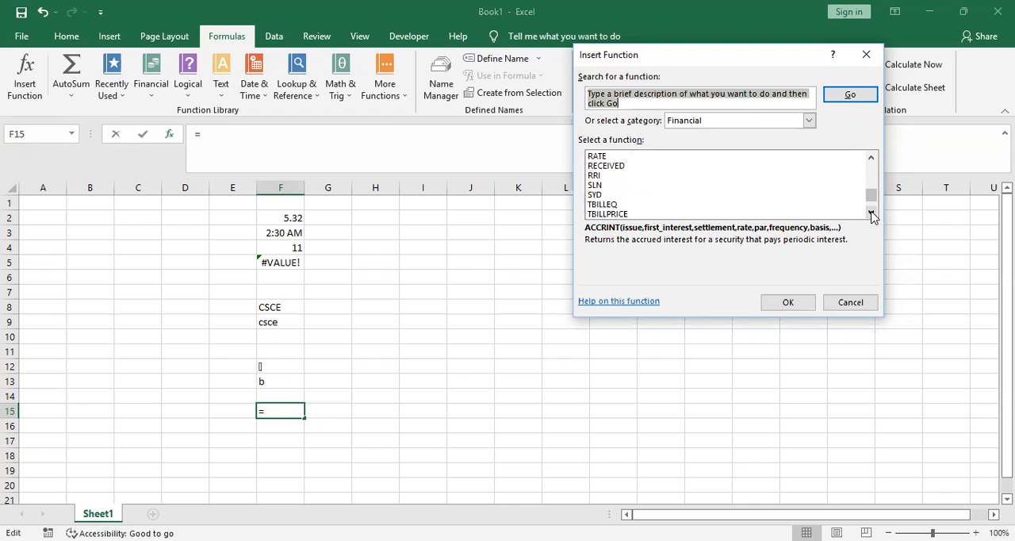
pyautogui.doubleClick(871, 214)
pyautogui.doubleClick(871, 214)
pyautogui.click(871, 214)
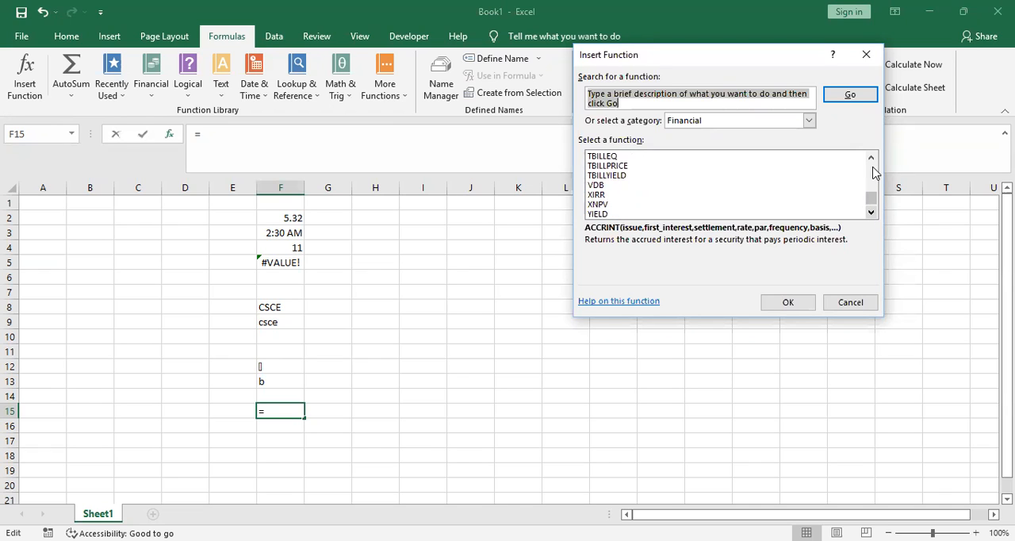
# Choose the PRICE financial function for cell F15 and confirm the choice
pyautogui.click(871, 159)
pyautogui.doubleClick(871, 159)
pyautogui.doubleClick(871, 159)
pyautogui.click(871, 159)
pyautogui.doubleClick(871, 159)
pyautogui.click(871, 159)
pyautogui.doubleClick(872, 159)
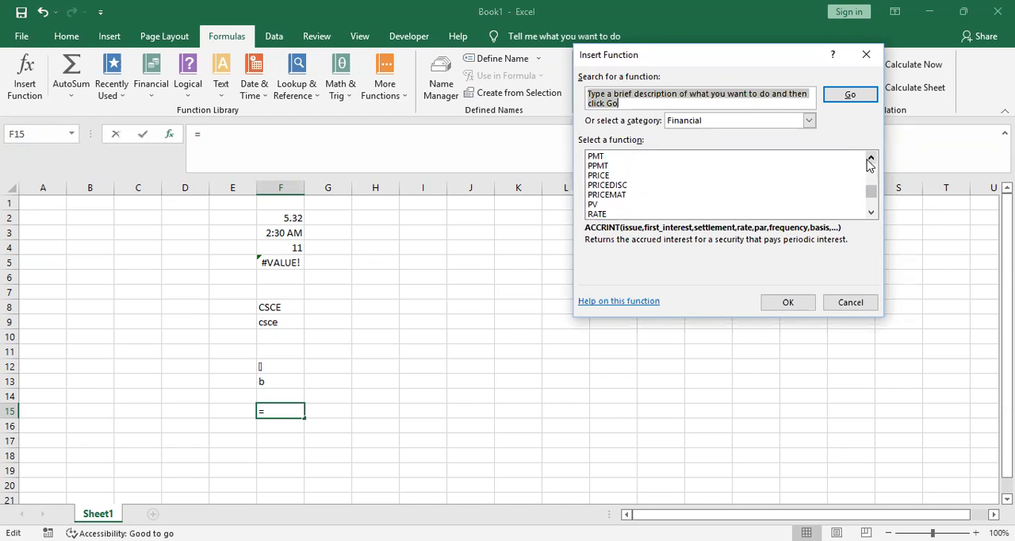
pyautogui.click(600, 176)
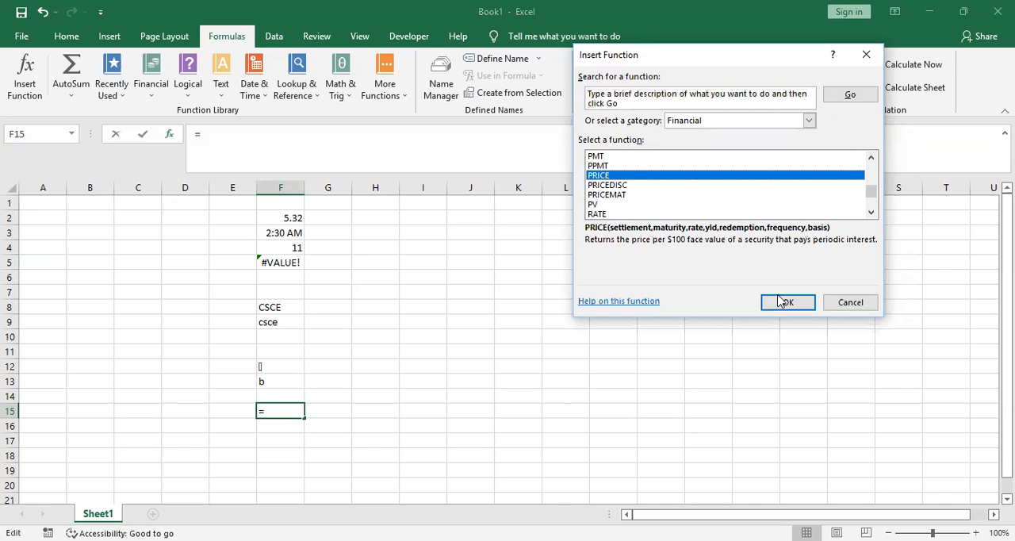
pyautogui.click(782, 304)
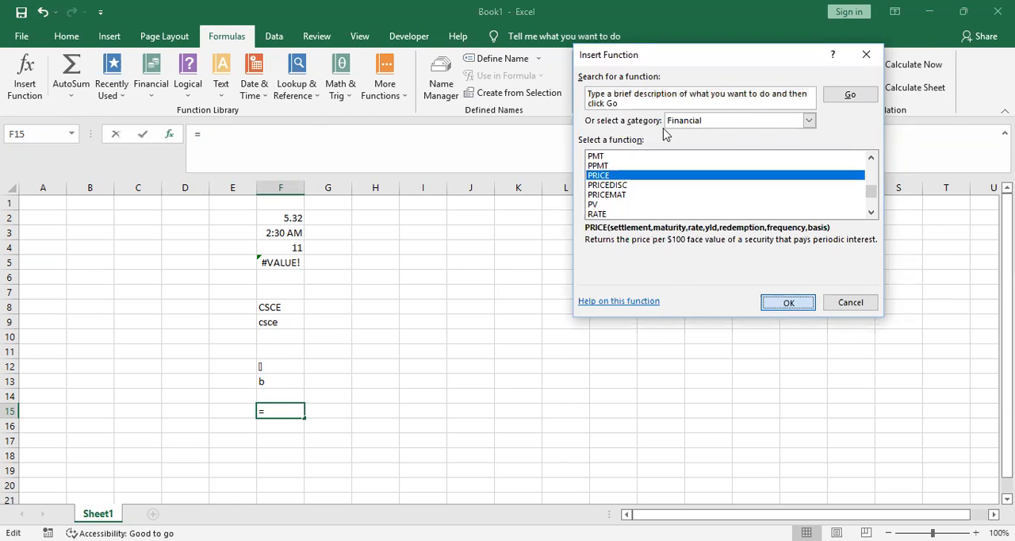
# Try to enter the PRICE function in cell F15 with settlement 2000, maturity 2, rate 3, yield 1 and redemption 5
pyautogui.write('2000')
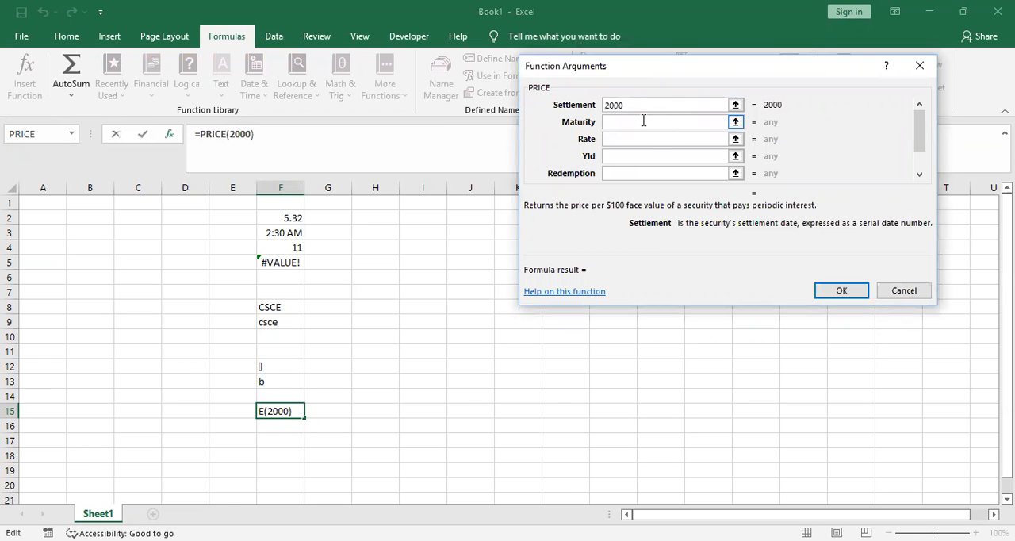
pyautogui.click(643, 120)
pyautogui.write('2')
pyautogui.press('Tab')
pyautogui.write('3')
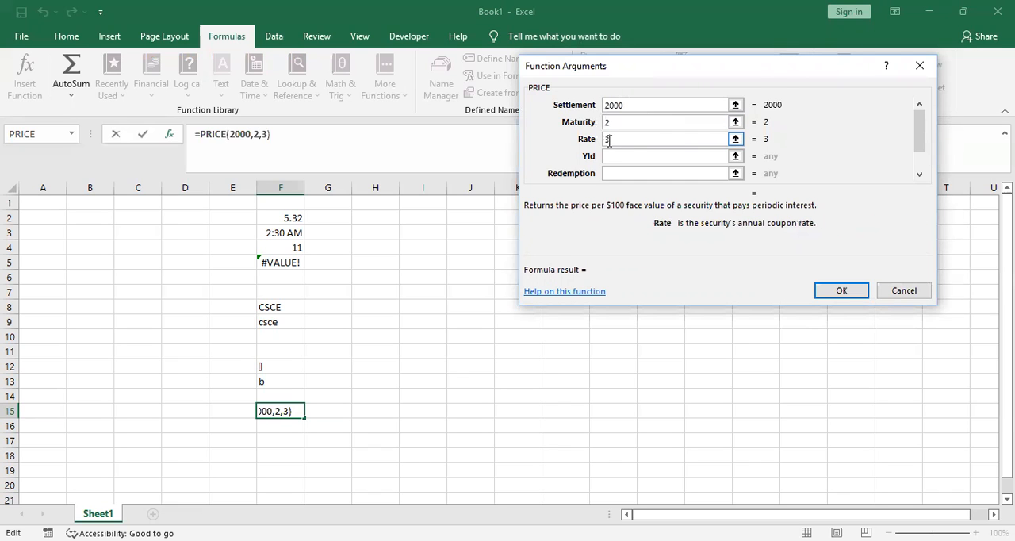
pyautogui.click(629, 156)
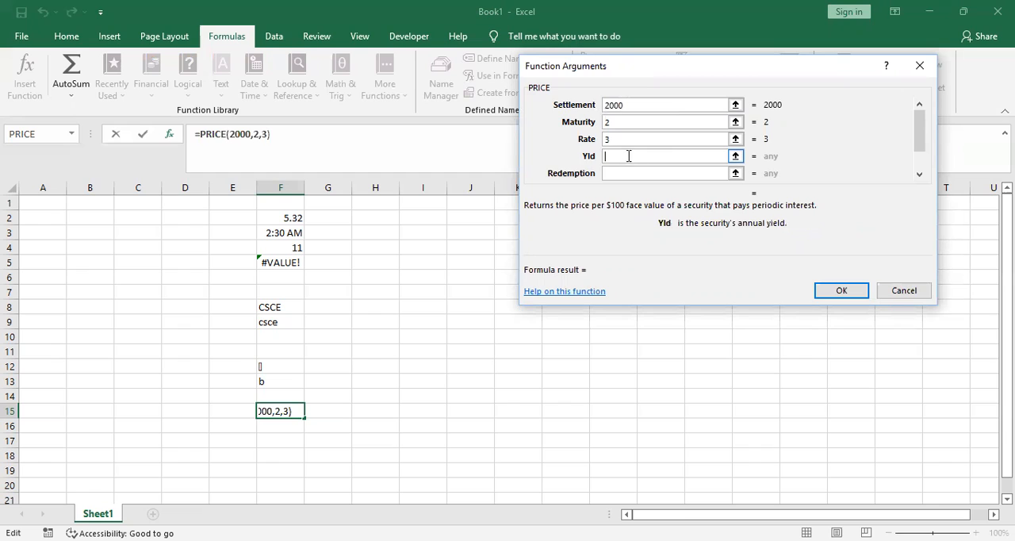
pyautogui.click(627, 173)
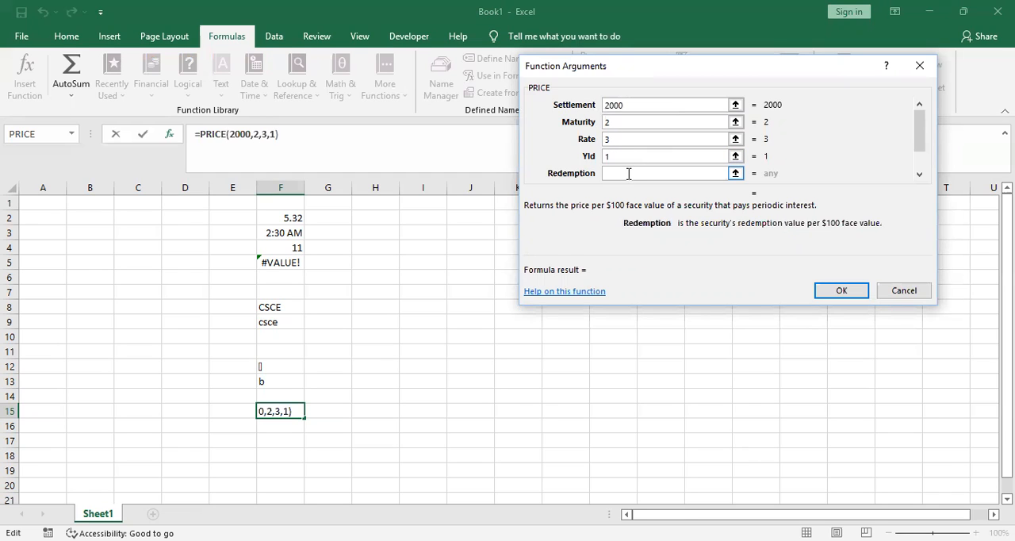
pyautogui.write('5')
pyautogui.click(844, 291)
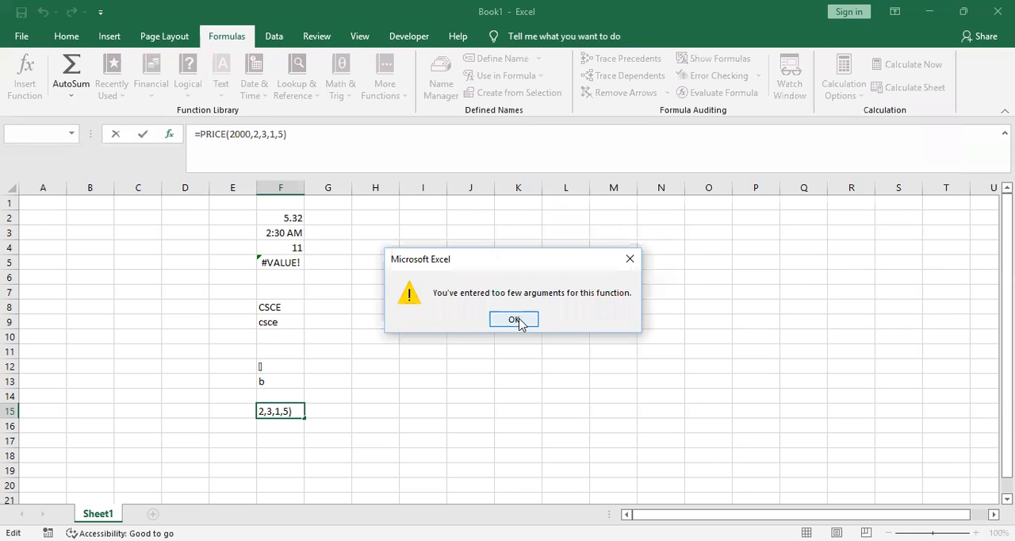
pyautogui.click(517, 321)
# Try the redemption values 0, 10, 1000 and 2000 in the PRICE formula in cell F15
pyautogui.write('0')
pyautogui.press('Return')
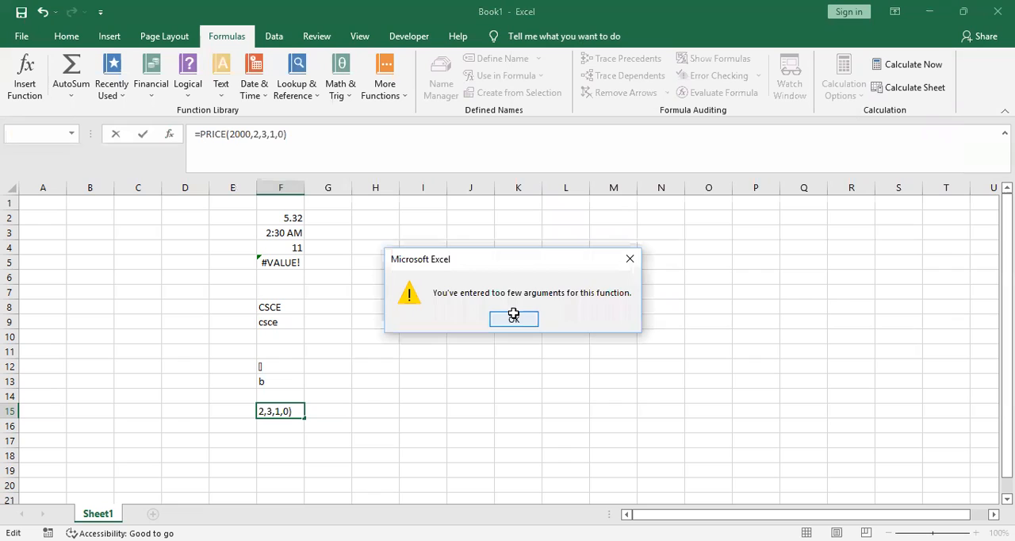
pyautogui.press('Return')
pyautogui.write('10')
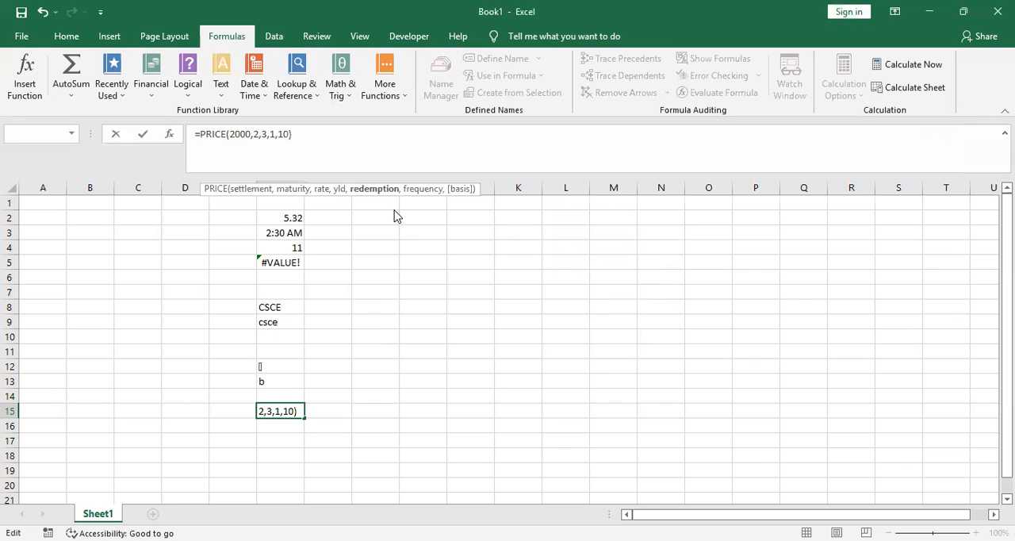
pyautogui.press('Return')
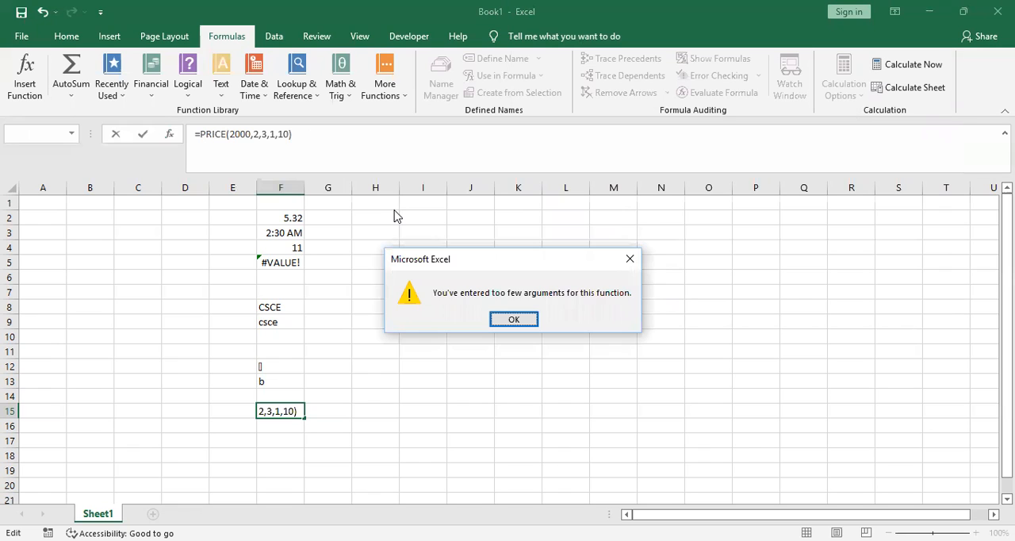
pyautogui.press('Return')
pyautogui.write('00')
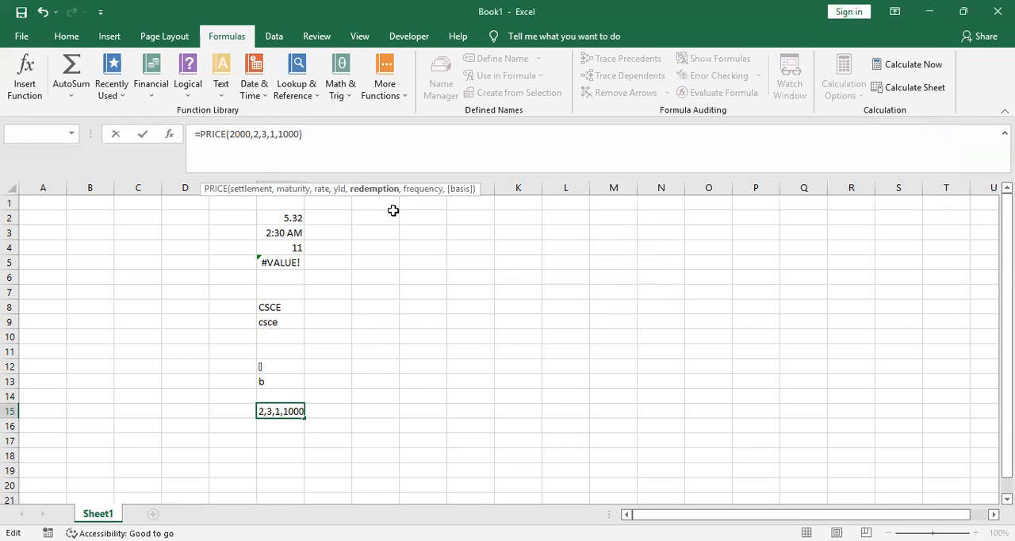
pyautogui.press('Return')
pyautogui.press('Return')
pyautogui.write('20000')
pyautogui.write('2000')
pyautogui.press('Return')
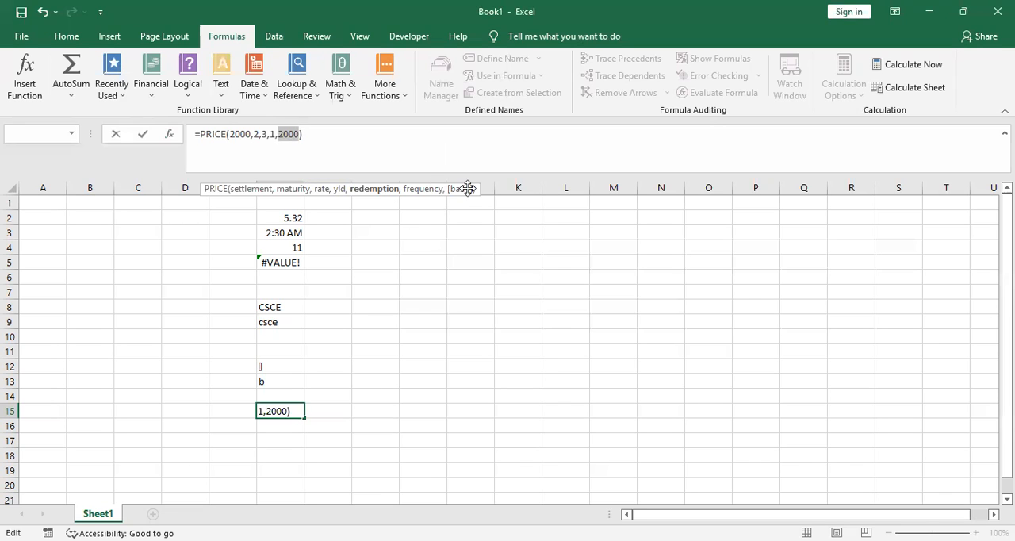
# Replace the redemption argument with a reference to cell G10, and abandon the PRICE formula in cell F15
pyautogui.click(328, 336)
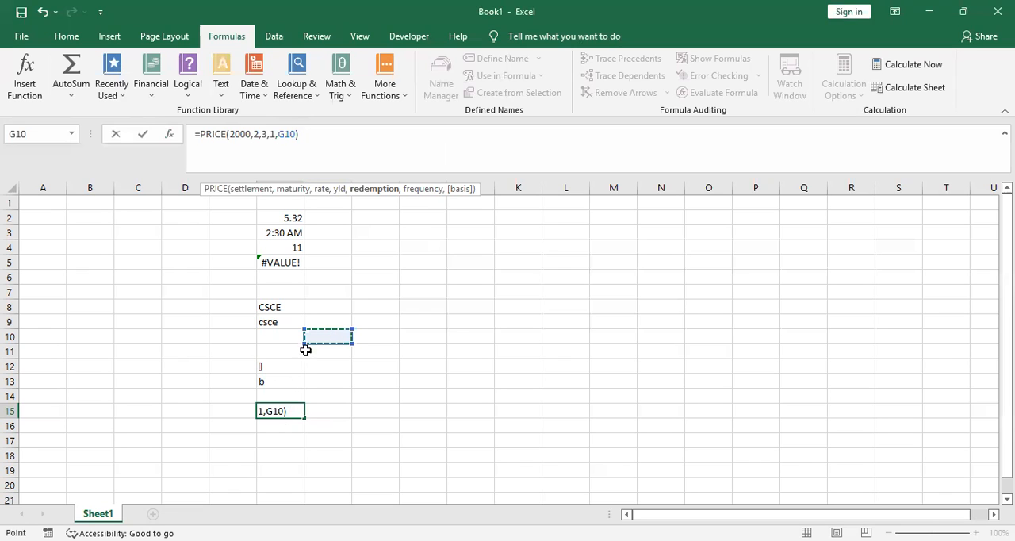
pyautogui.click(279, 405)
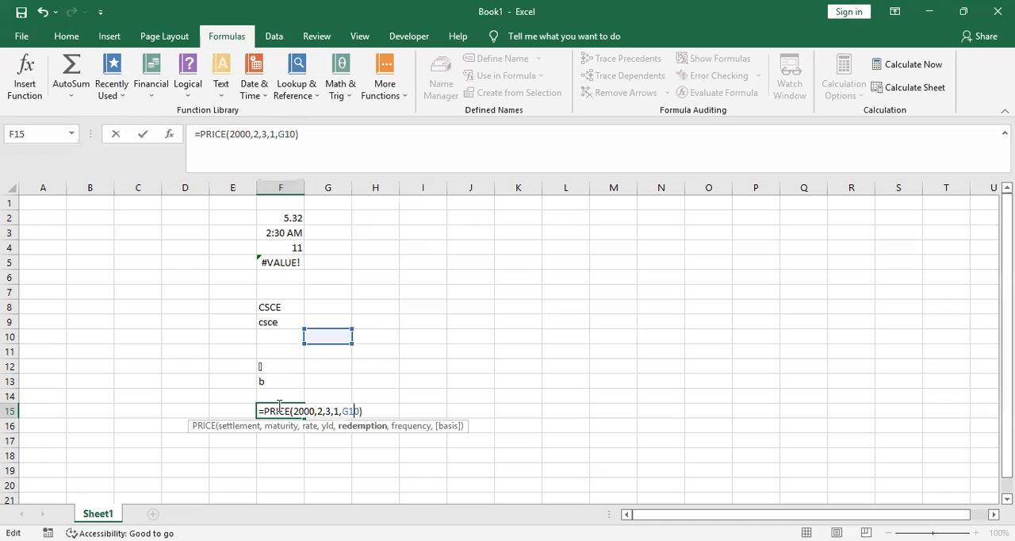
pyautogui.press('End')
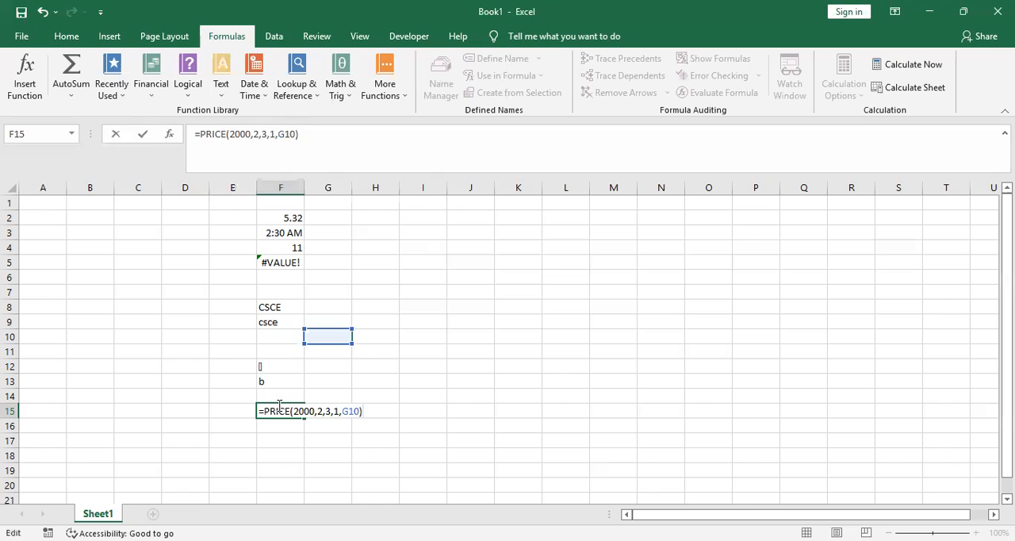
pyautogui.press('Escape')
# Try the financial RATE function in cell G12 with J4 as Nper, clear that argument and cancel the function
pyautogui.click(321, 365)
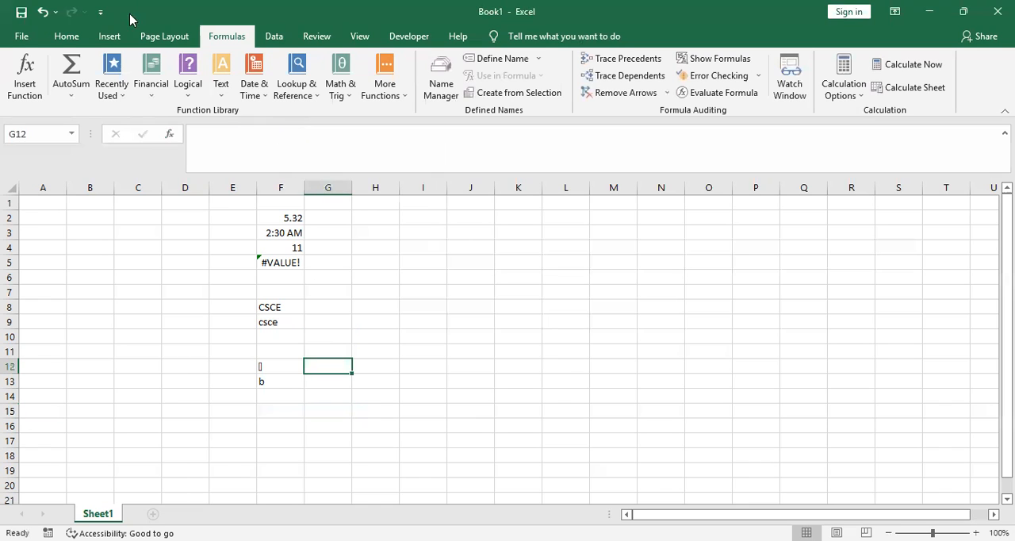
pyautogui.click(152, 99)
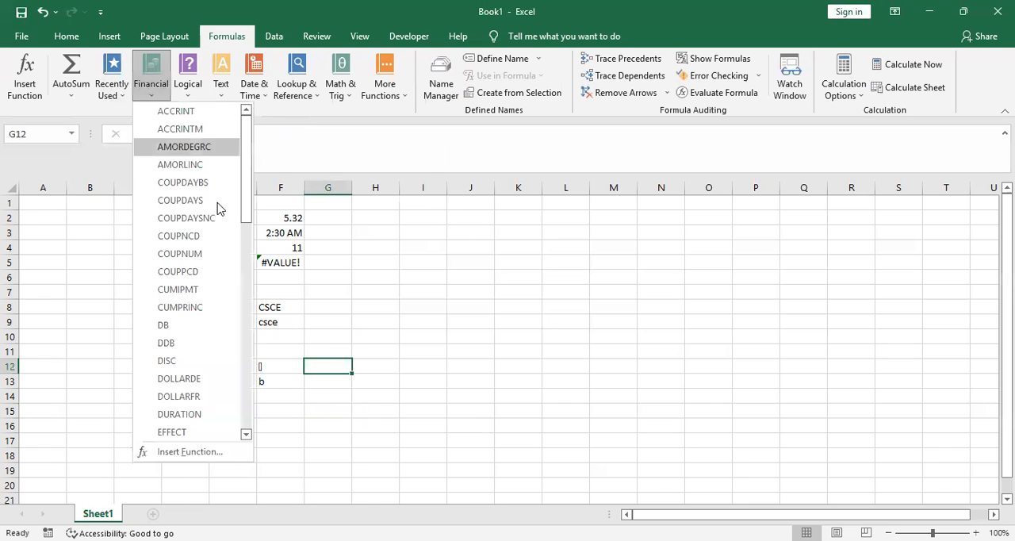
pyautogui.moveTo(248, 171); pyautogui.dragTo(248, 346)
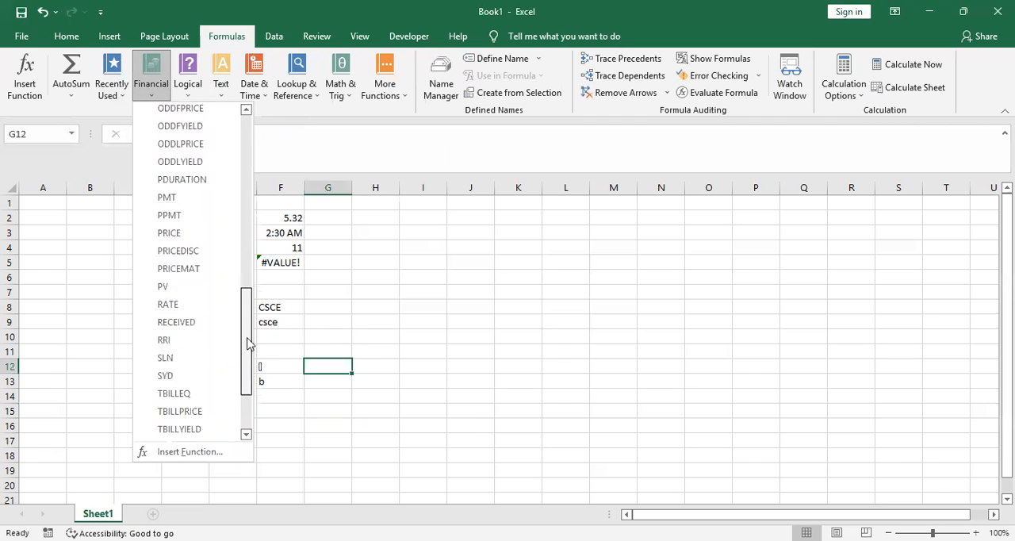
pyautogui.click(183, 305)
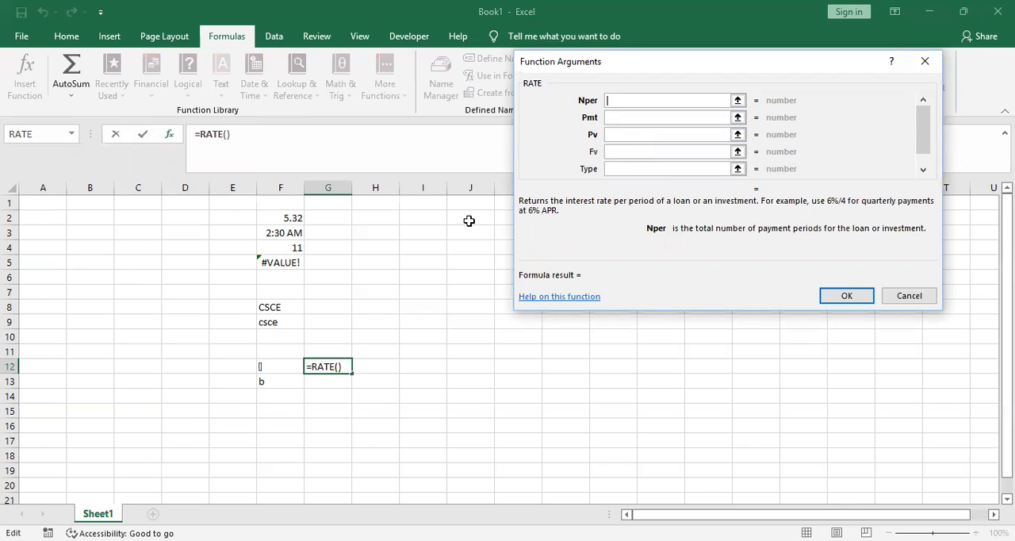
pyautogui.click(467, 251)
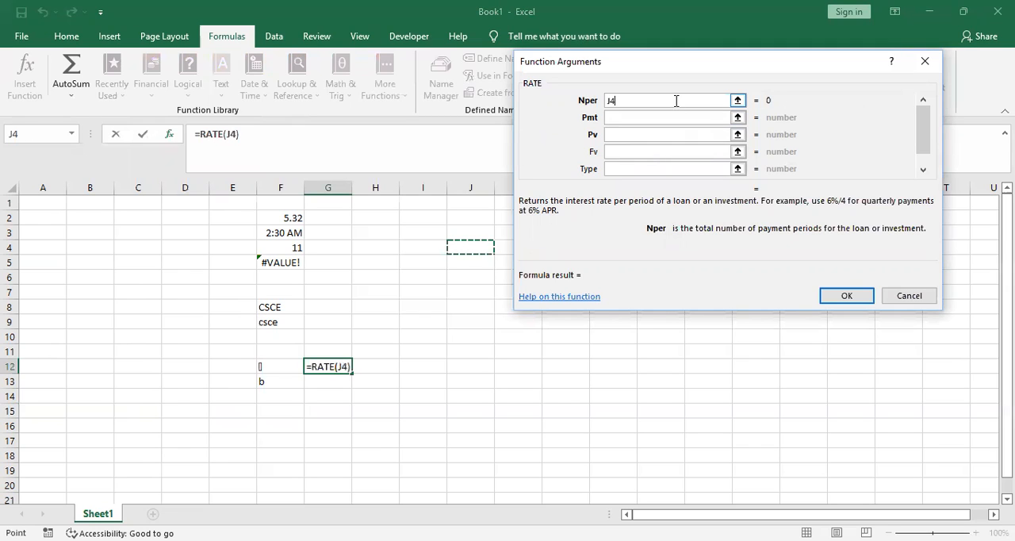
pyautogui.press('BackSpace')
pyautogui.press('BackSpace')
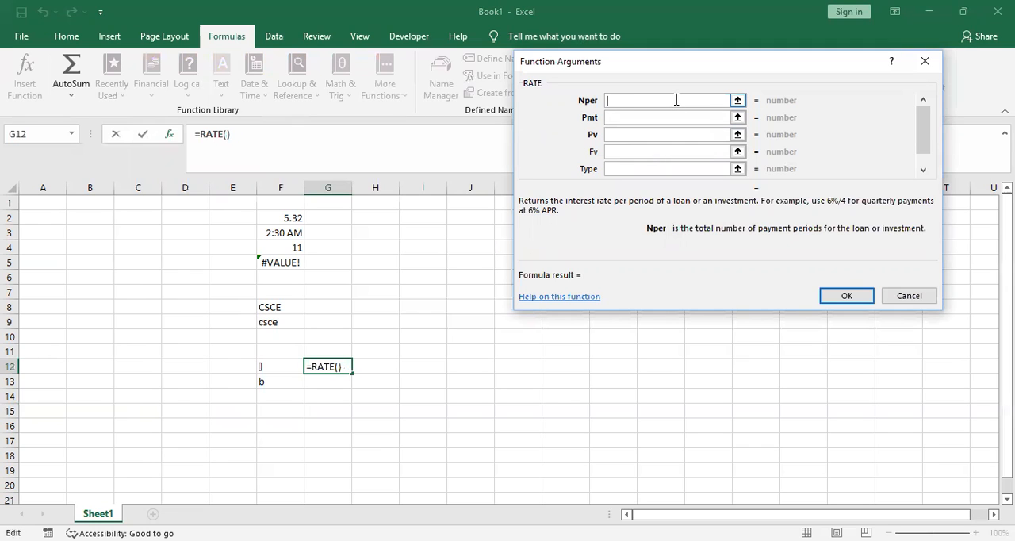
pyautogui.click(932, 67)
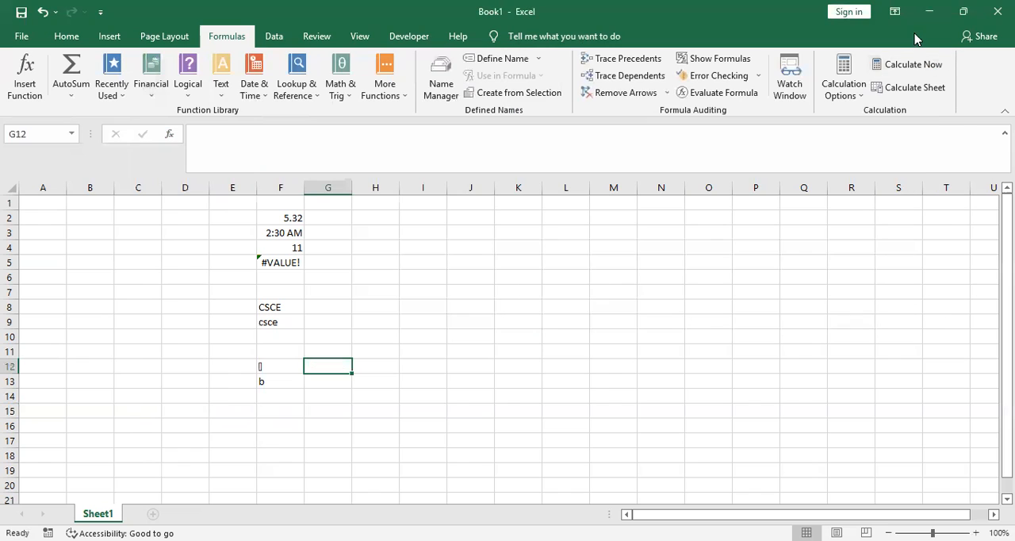
# Insert the logical AND function in cell G12 with true as both arguments
pyautogui.click(188, 101)
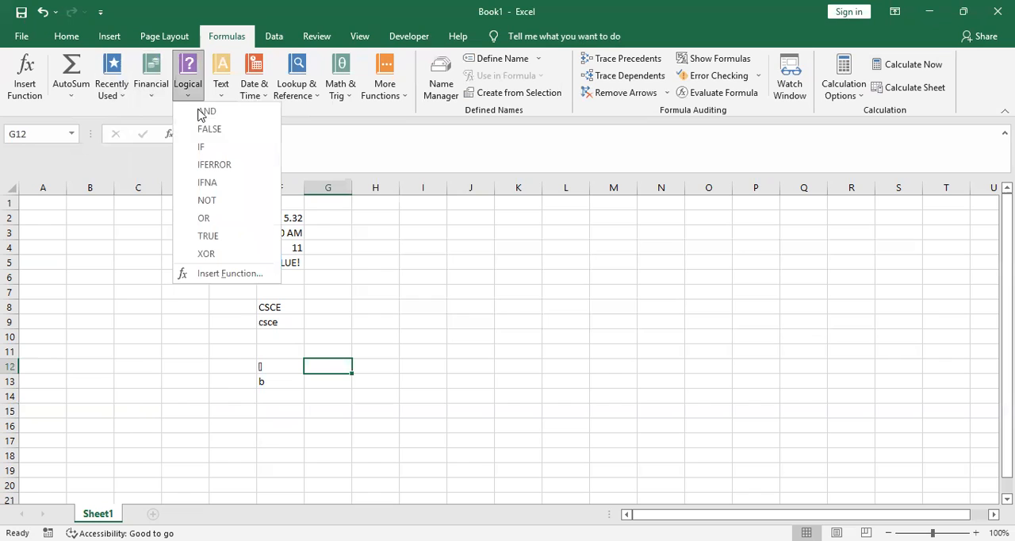
pyautogui.press('Return')
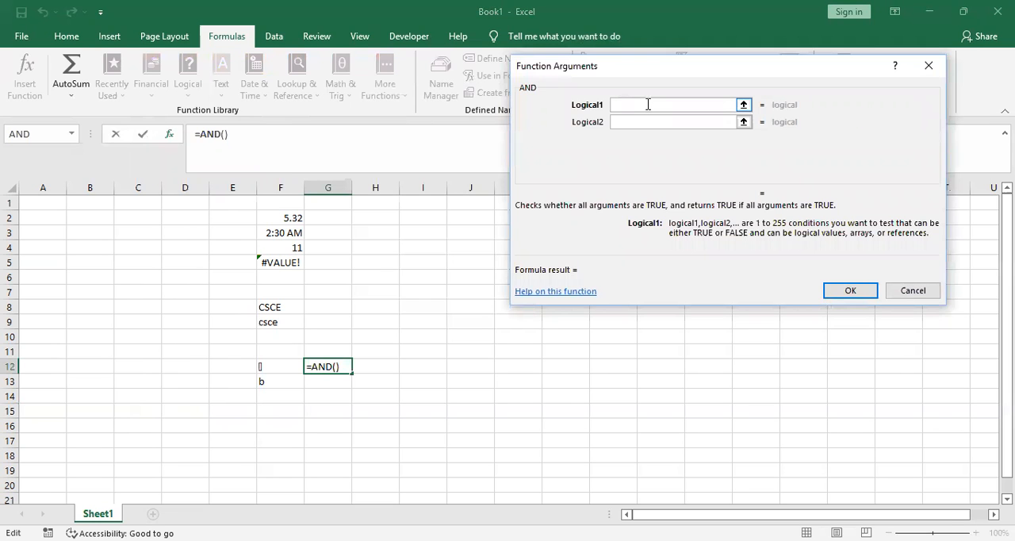
pyautogui.write('2')
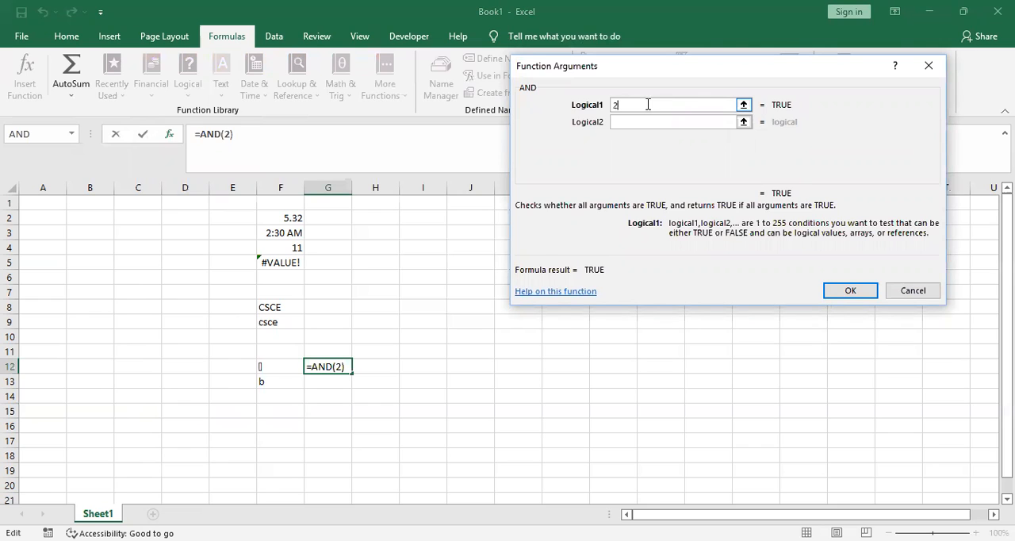
pyautogui.press('BackSpace')
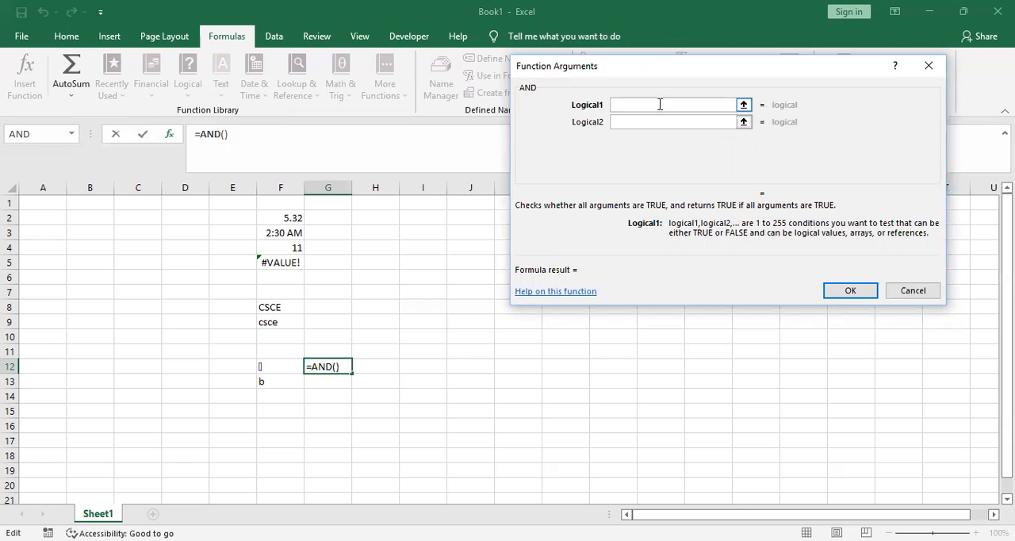
pyautogui.write('true')
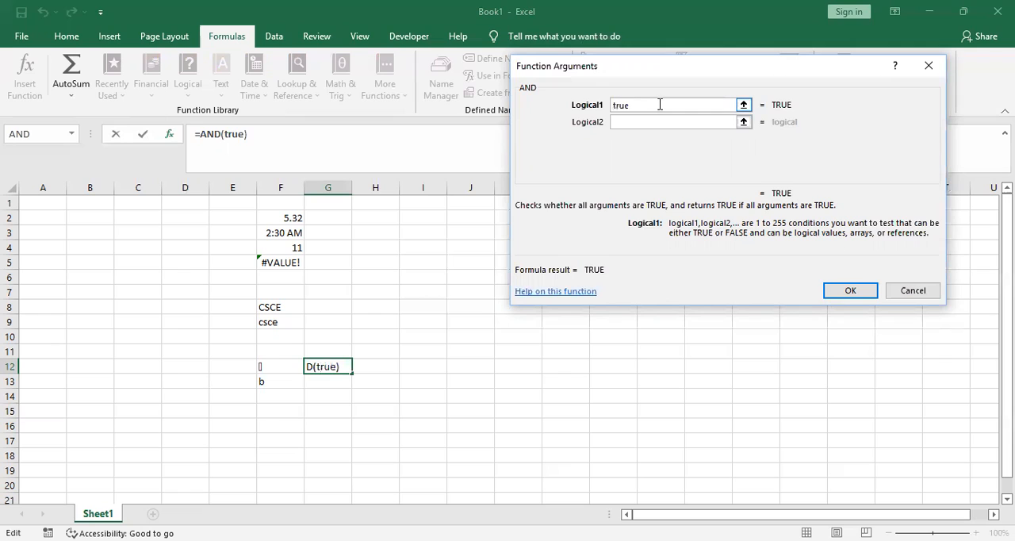
pyautogui.click(663, 120)
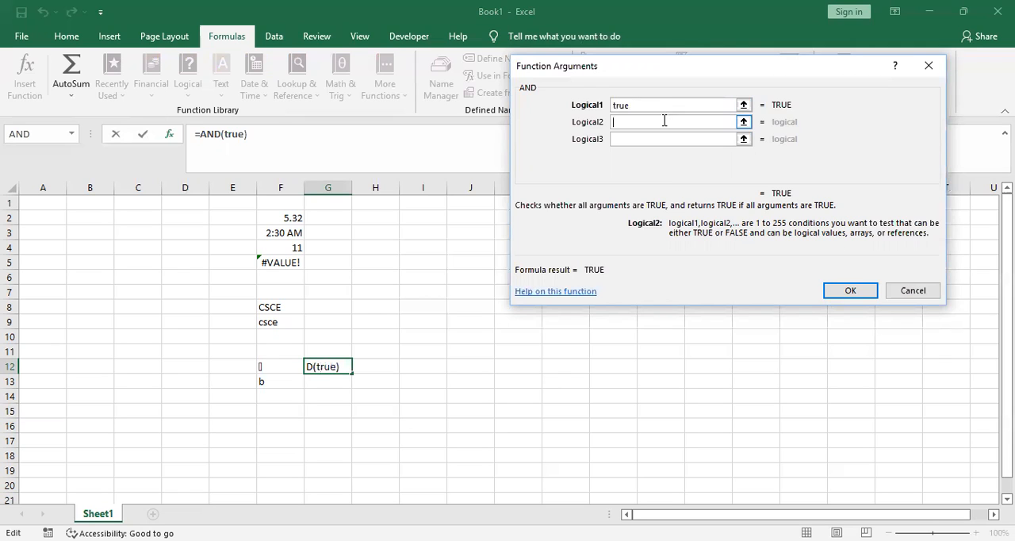
pyautogui.write('true')
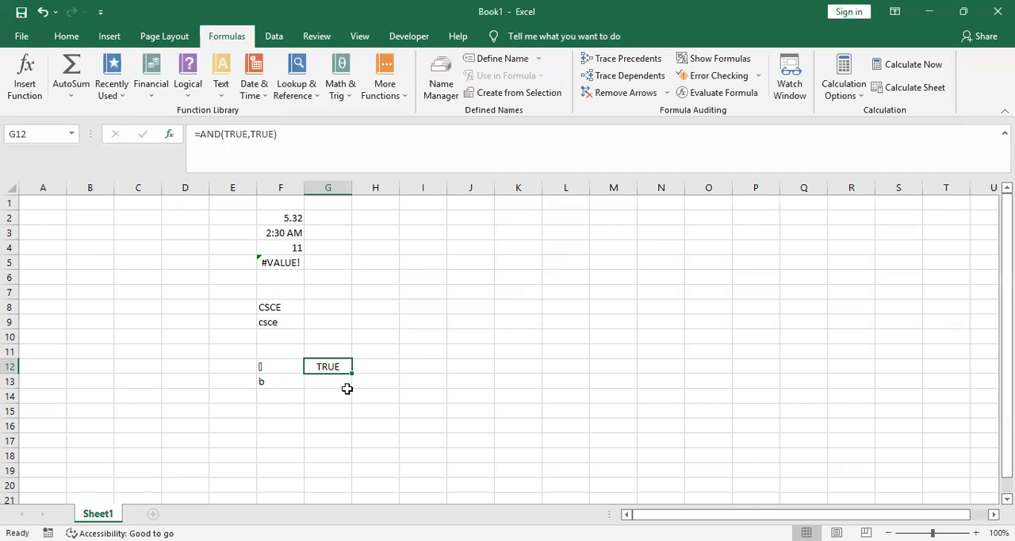
# Add a second AND function to the formula in cell G12 with the arguments false and true
pyautogui.click(195, 95)
pyautogui.click(208, 112)
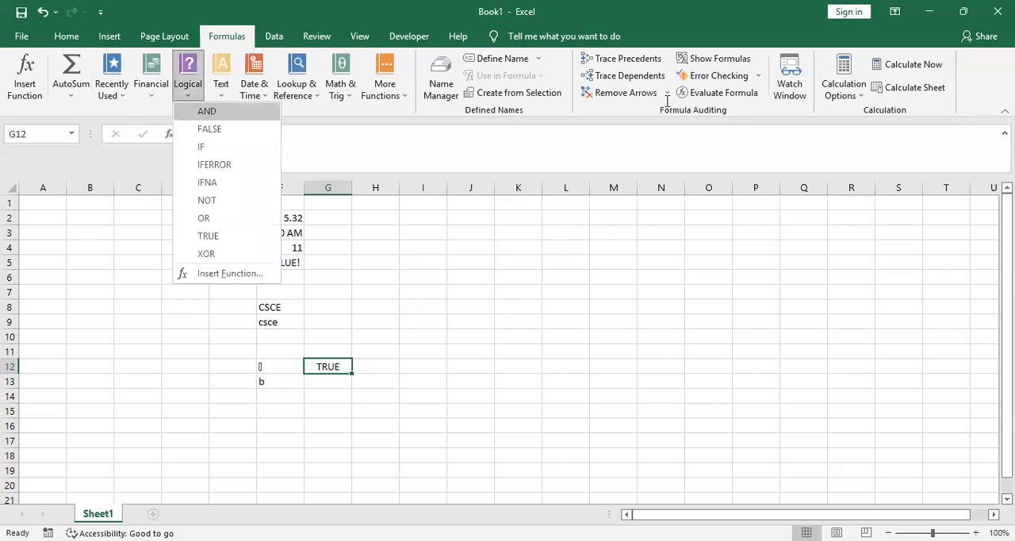
pyautogui.write('false')
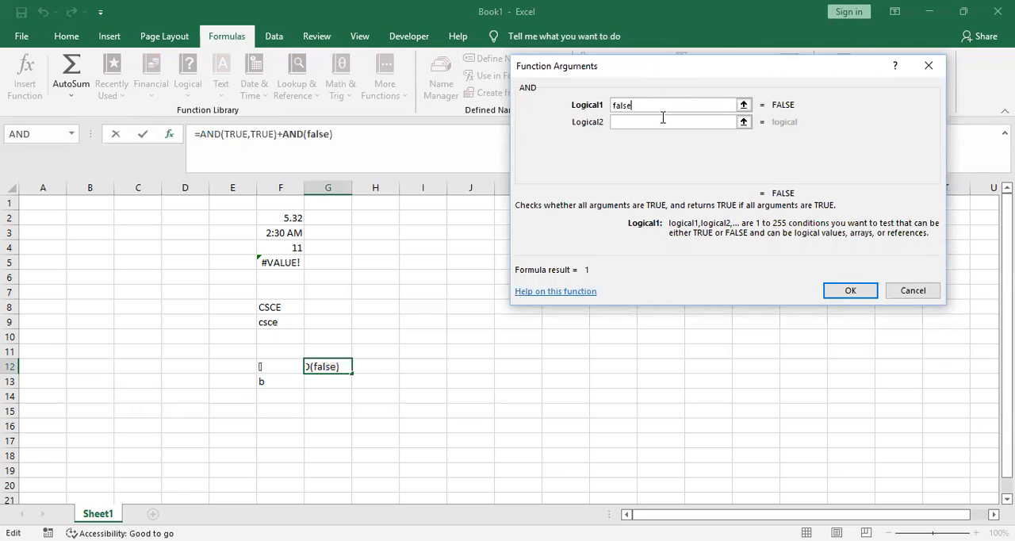
pyautogui.click(663, 122)
pyautogui.write('tr')
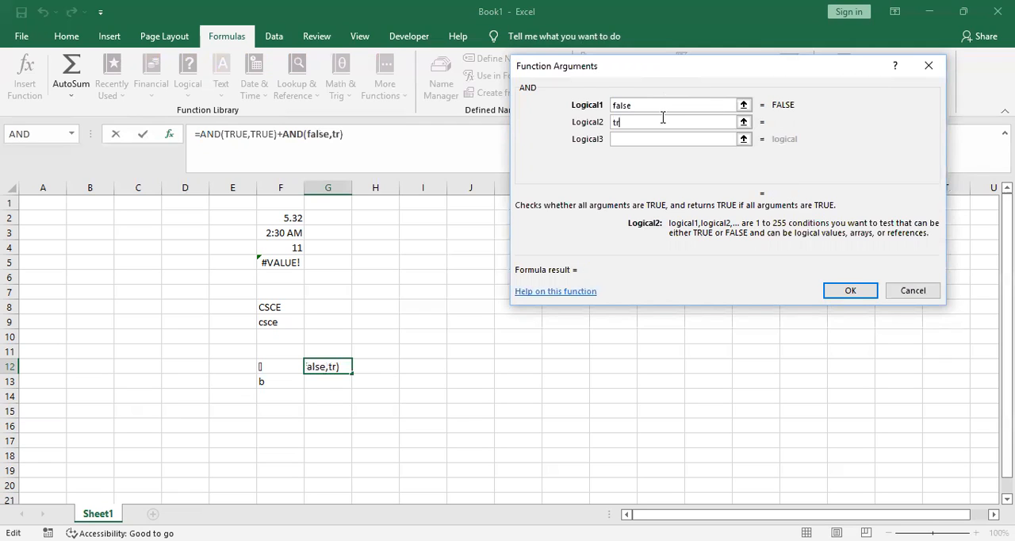
pyautogui.write('ue')
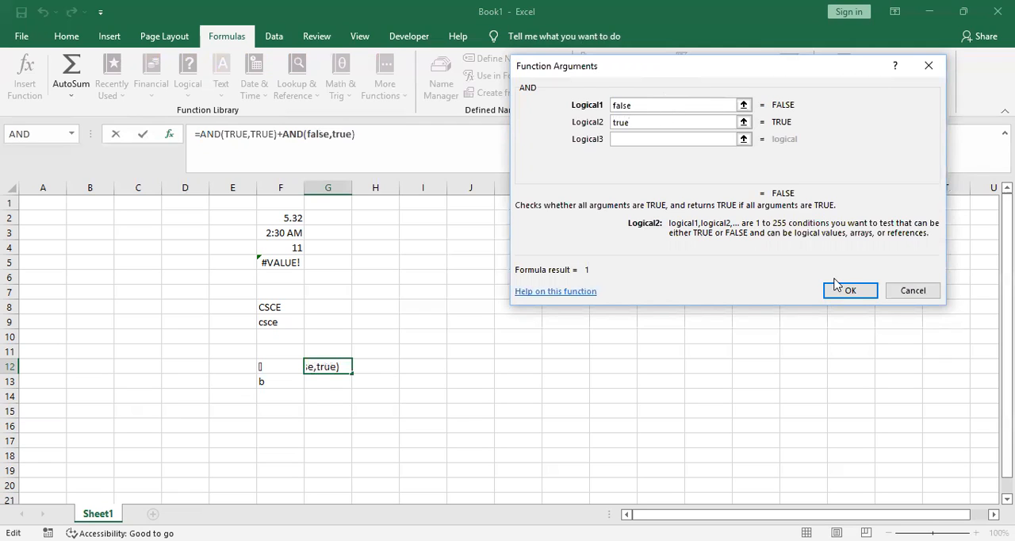
pyautogui.click(853, 291)
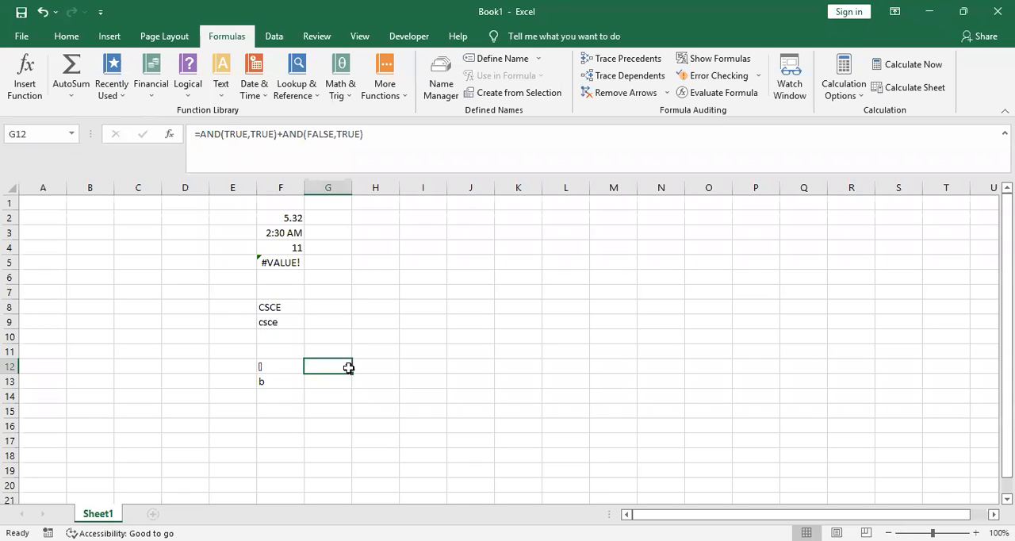
# Delete the first AND(TRUE,TRUE) and the plus sign from the formula in cell G12, keeping only AND(FALSE,TRUE)
pyautogui.click(286, 133)
pyautogui.press('BackSpace')
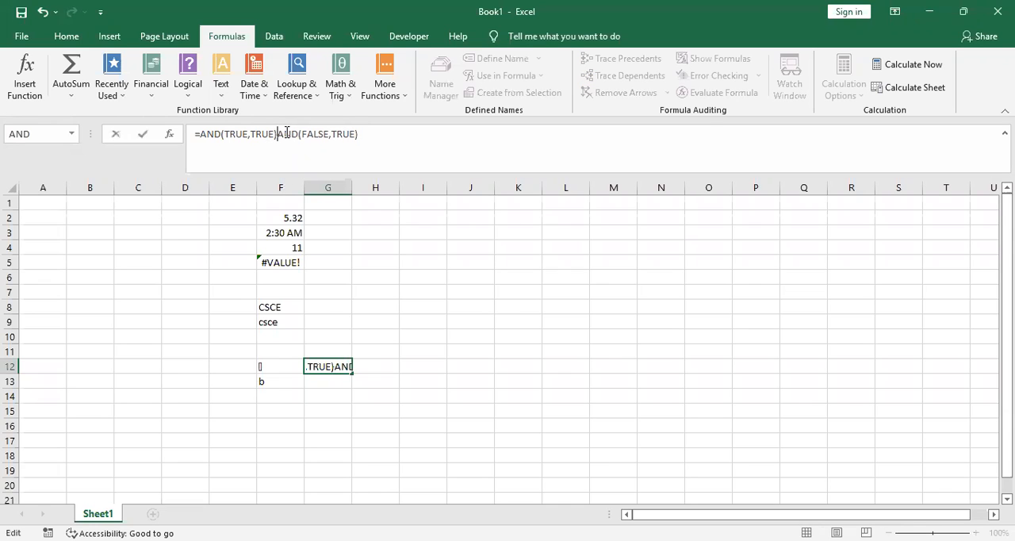
pyautogui.press('BackSpace')
pyautogui.press('BackSpace')
pyautogui.press('BackSpace')
pyautogui.press('BackSpace')
pyautogui.press('BackSpace')
pyautogui.press('BackSpace')
pyautogui.press('BackSpace')
pyautogui.press('BackSpace')
pyautogui.press('BackSpace')
pyautogui.press('BackSpace')
pyautogui.press('BackSpace')
pyautogui.press('BackSpace')
pyautogui.press('BackSpace')
pyautogui.press('BackSpace')
pyautogui.press('Return')
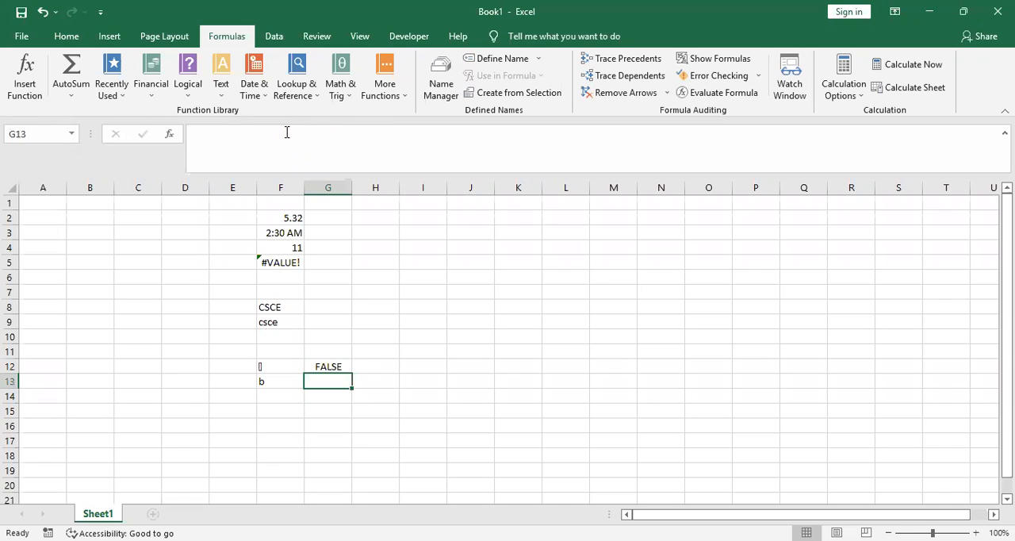
# Insert the logical FALSE function in cell G13
pyautogui.click(188, 85)
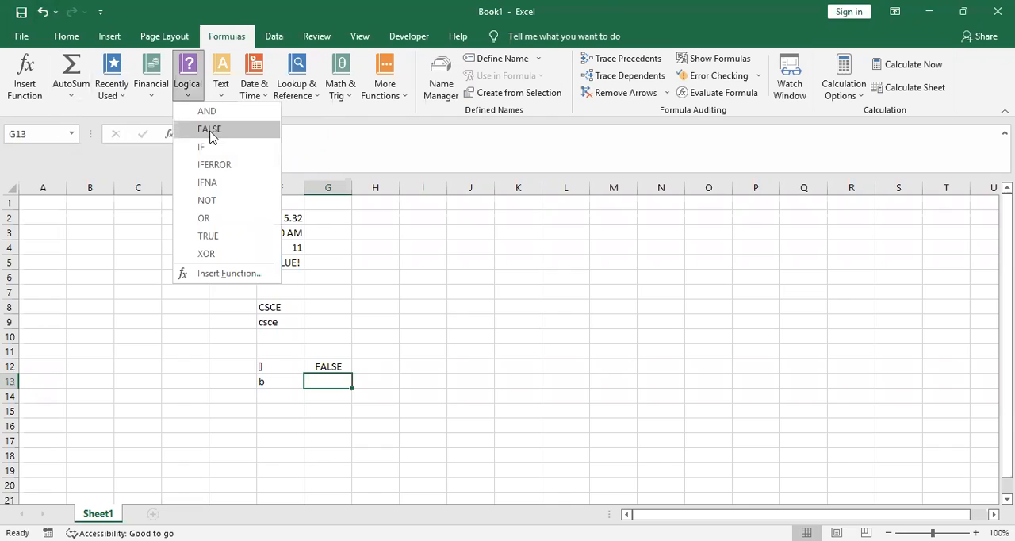
pyautogui.click(211, 130)
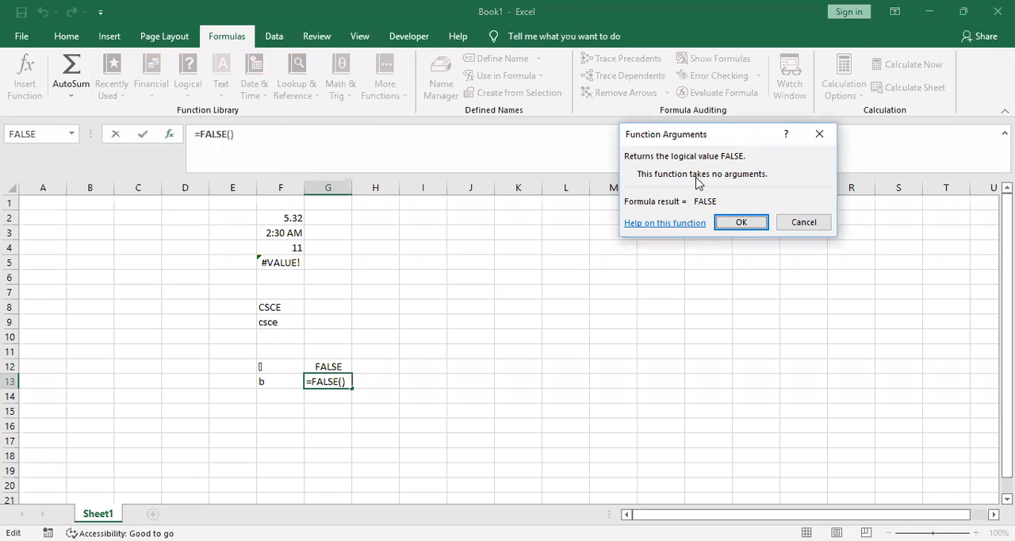
pyautogui.click(742, 223)
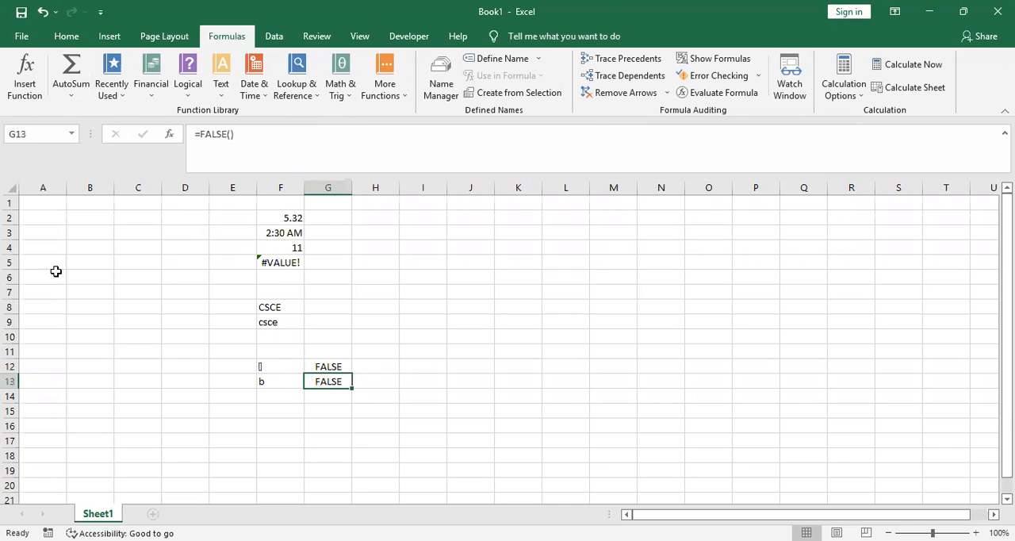
pyautogui.click(193, 95)
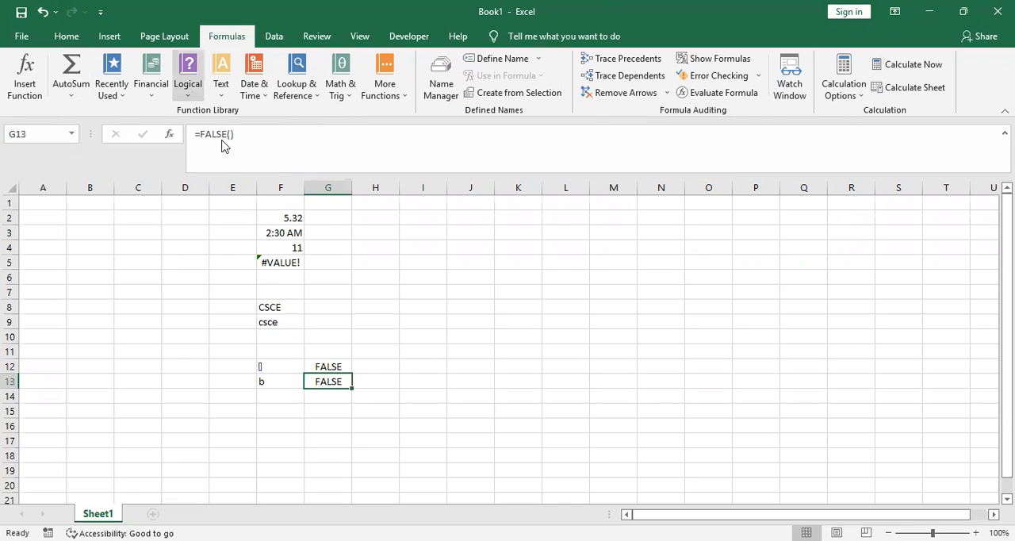
pyautogui.click(222, 150)
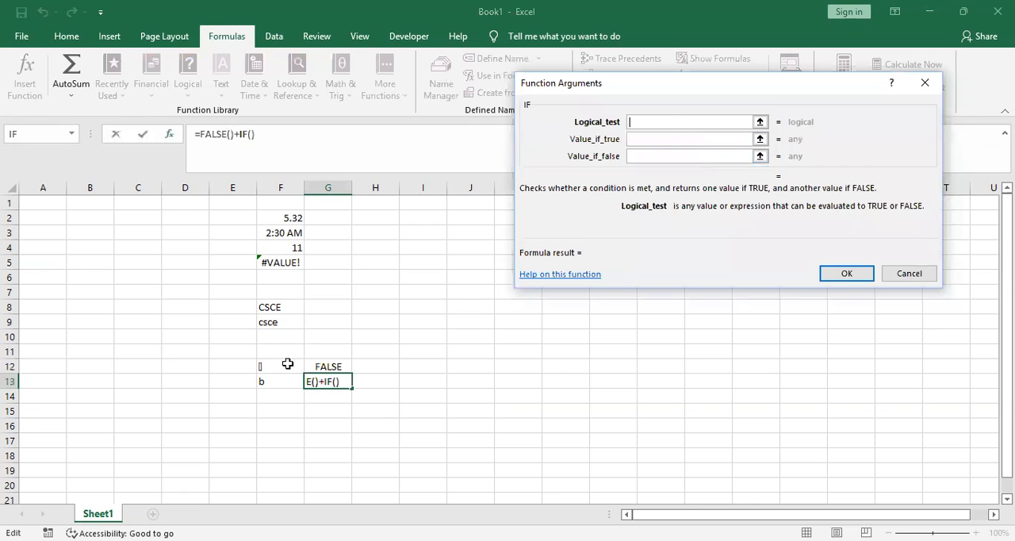
pyautogui.click(326, 411)
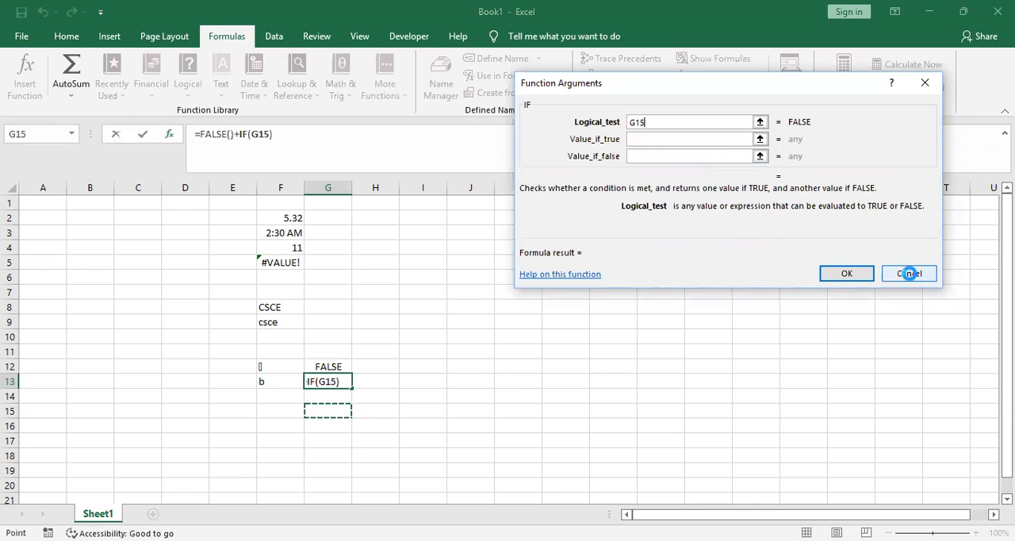
pyautogui.click(906, 272)
# Try to insert the logical IF function in cell G16 with only true as the logical test
pyautogui.click(328, 424)
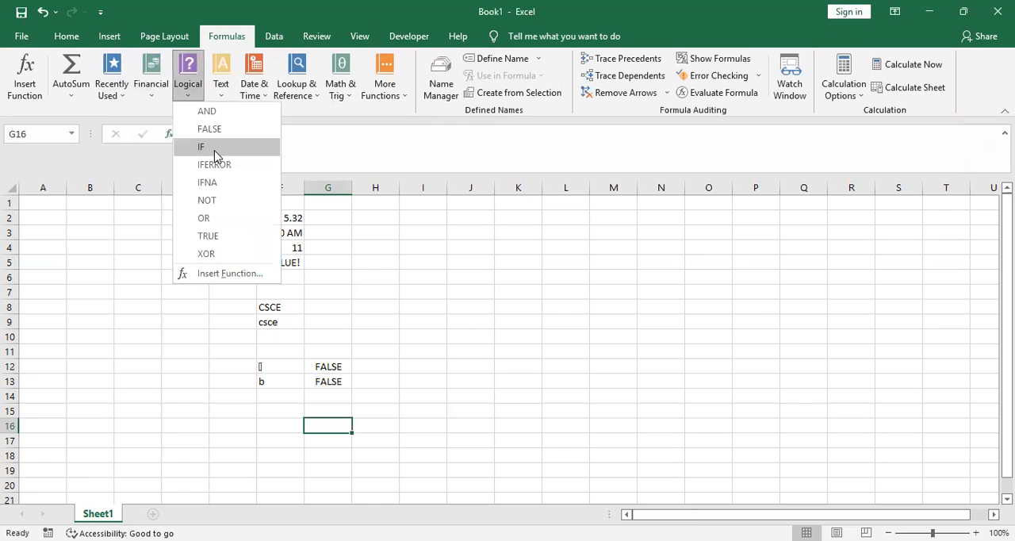
pyautogui.click(214, 147)
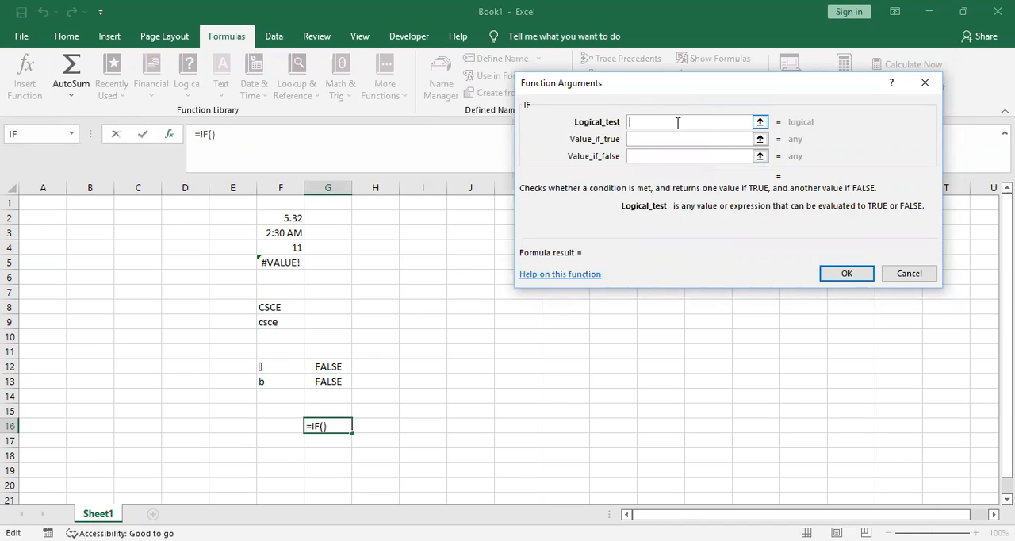
pyautogui.write('true')
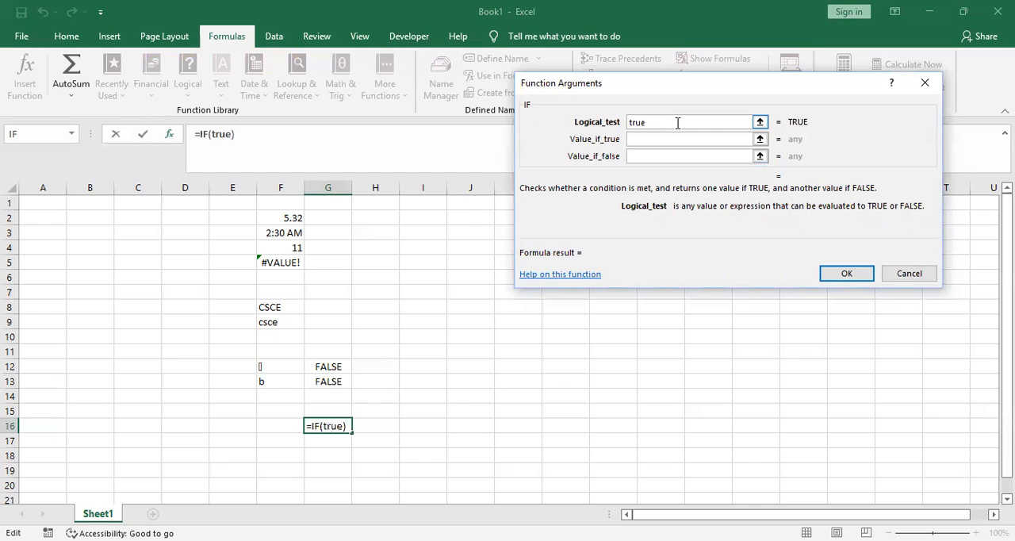
pyautogui.click(847, 273)
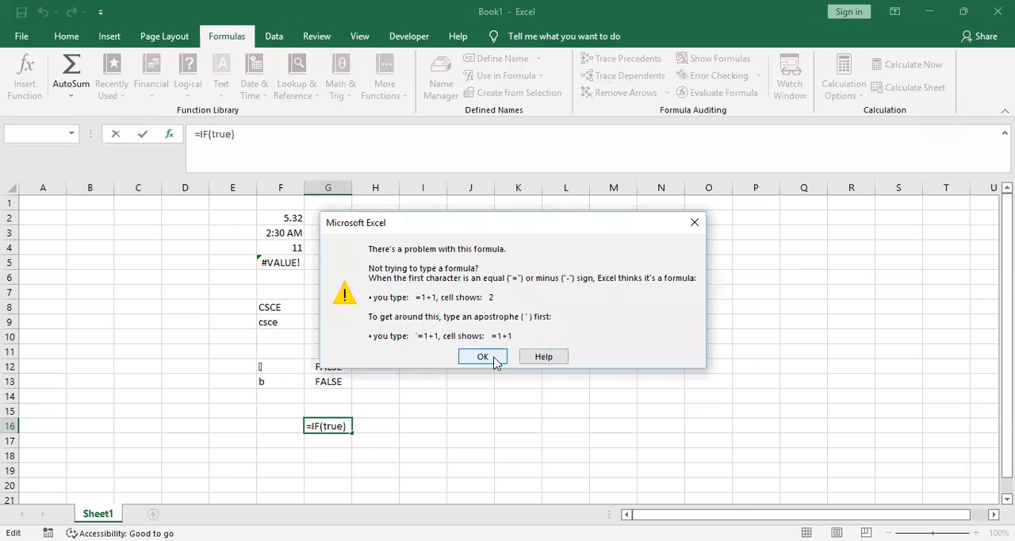
pyautogui.click(493, 358)
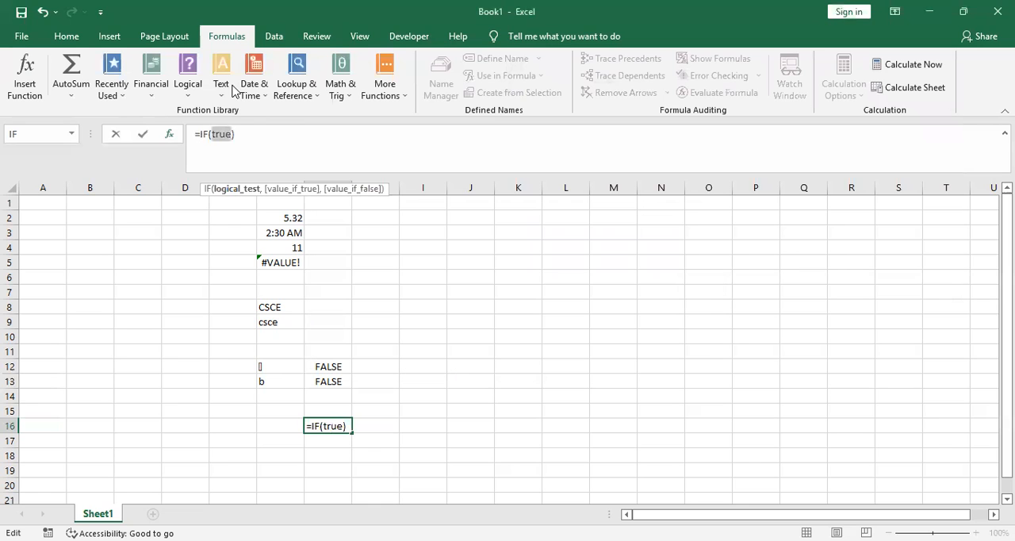
# Try to nest an IF function in cell G16's formula with logical test 1>2, true if true and false if false
pyautogui.click(191, 98)
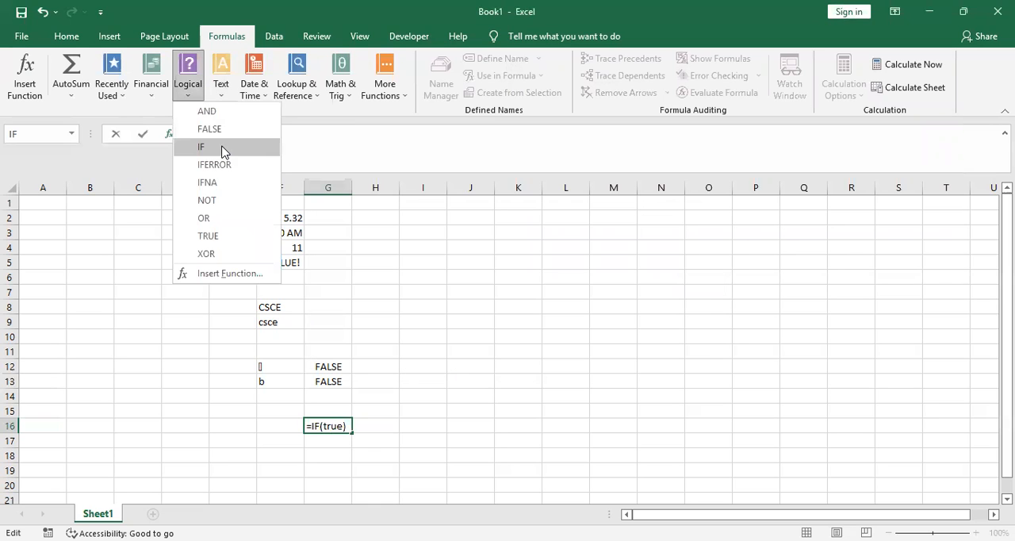
pyautogui.click(223, 151)
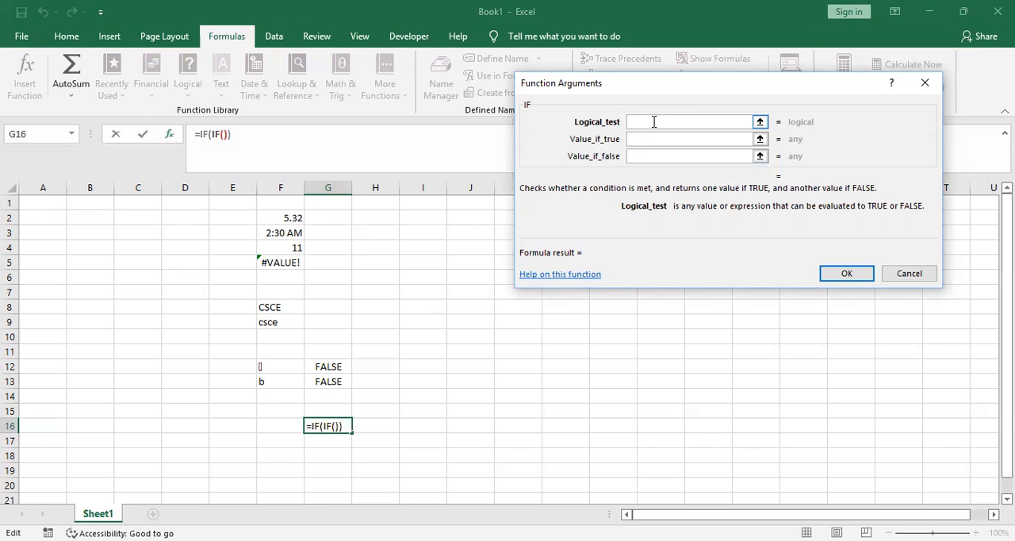
pyautogui.write('1>2')
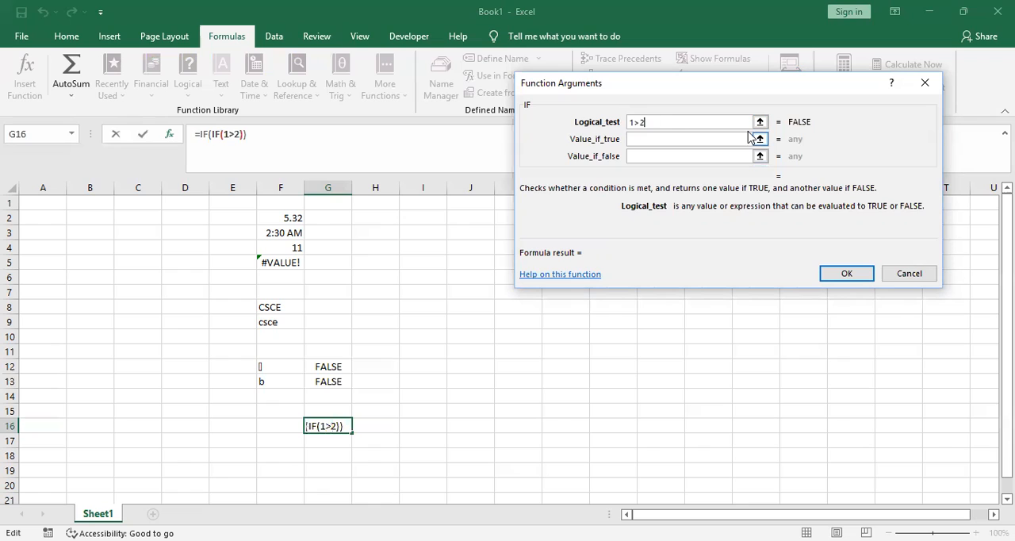
pyautogui.click(695, 140)
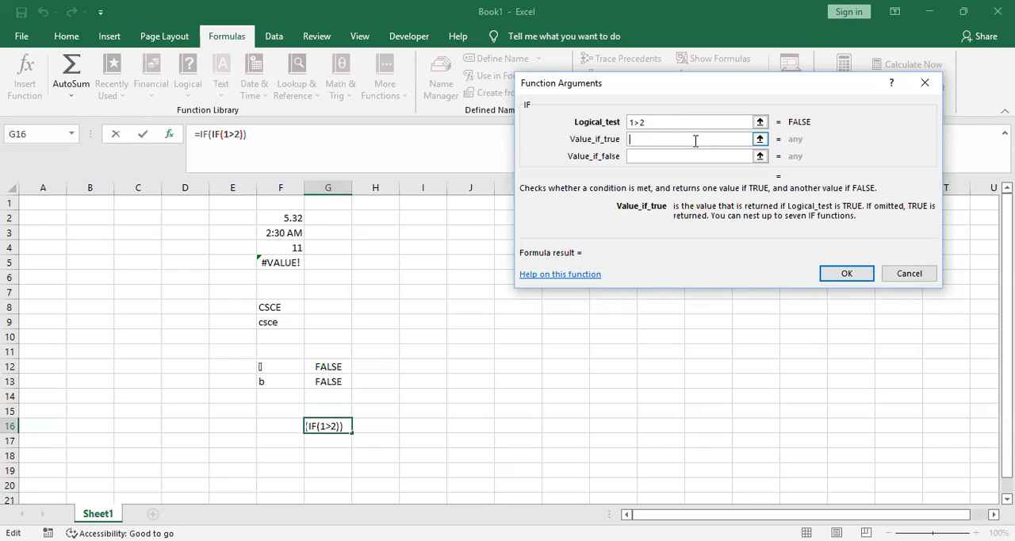
pyautogui.write('true')
pyautogui.click(677, 154)
pyautogui.write('f')
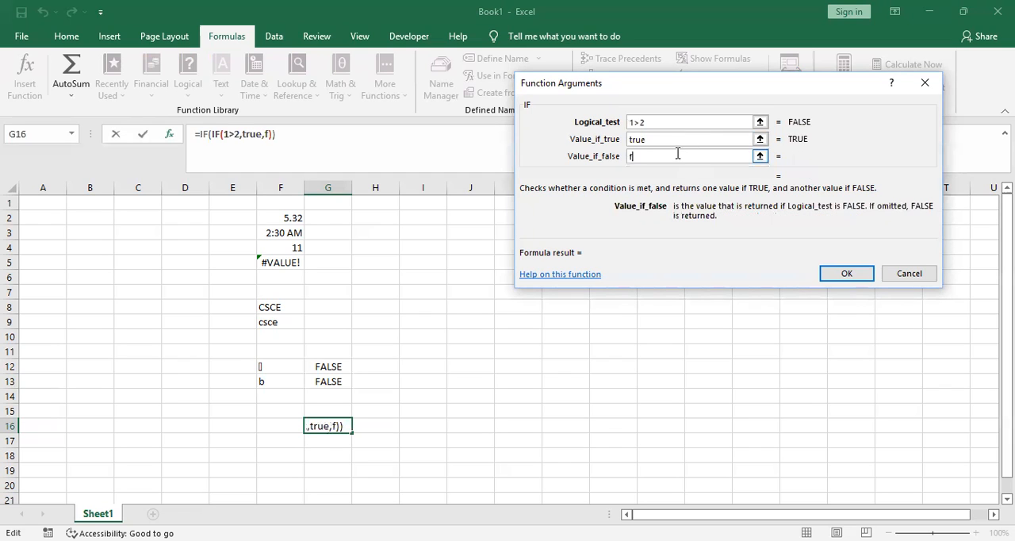
pyautogui.write('alse')
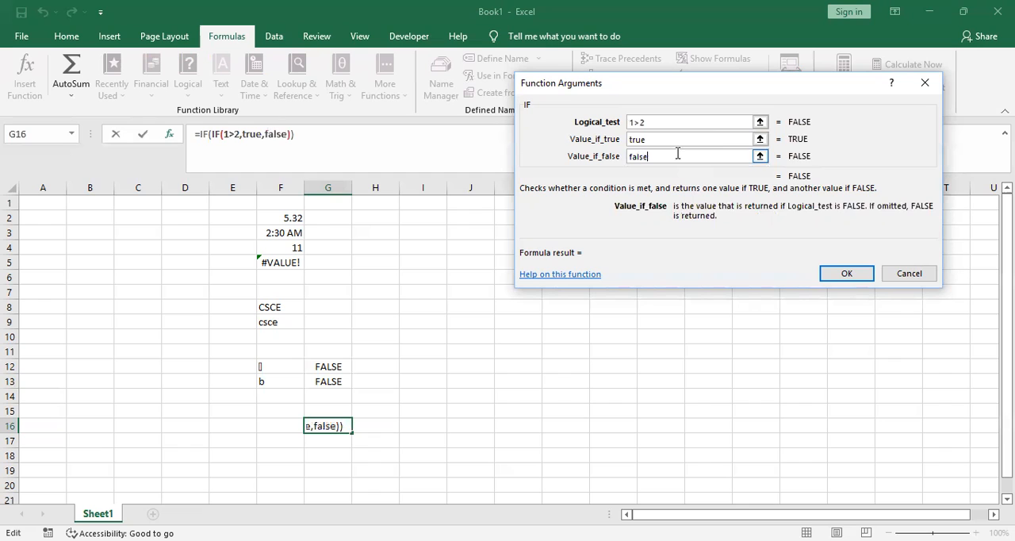
pyautogui.click(856, 275)
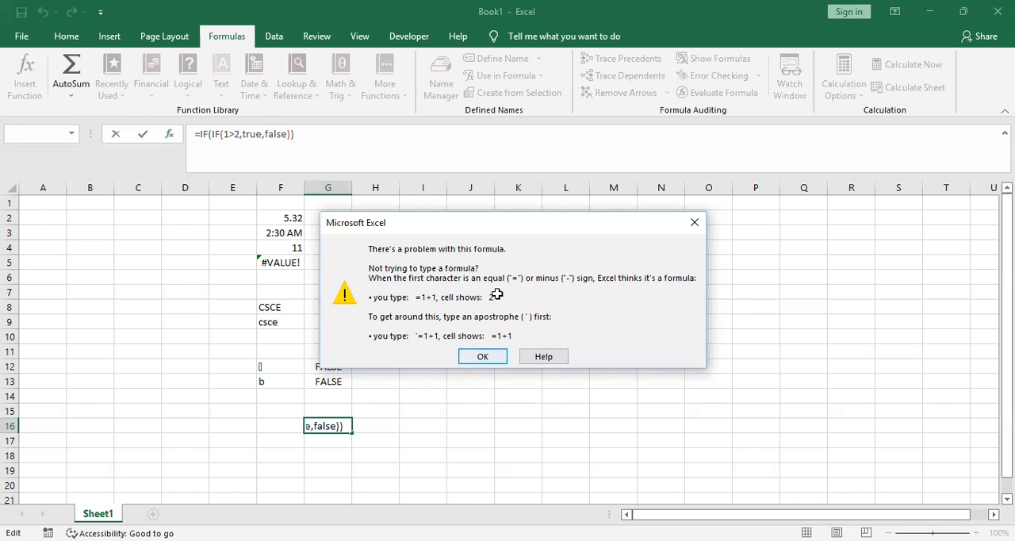
pyautogui.press('Return')
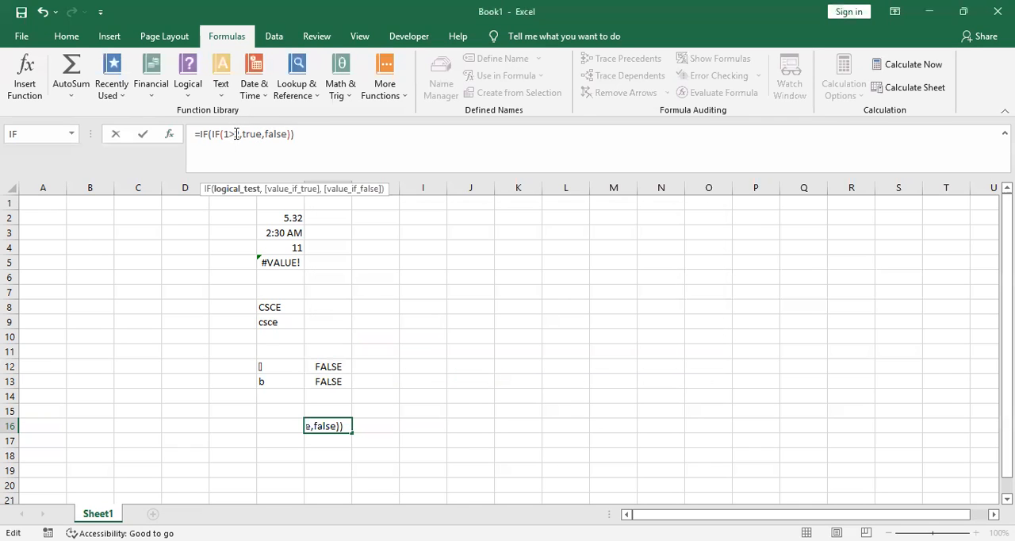
# Try to enter the nested IF formula in cell G16 with its logical test changed to 1+G172, and discard the formula
pyautogui.write('2')
pyautogui.write('+')
pyautogui.click(342, 322)
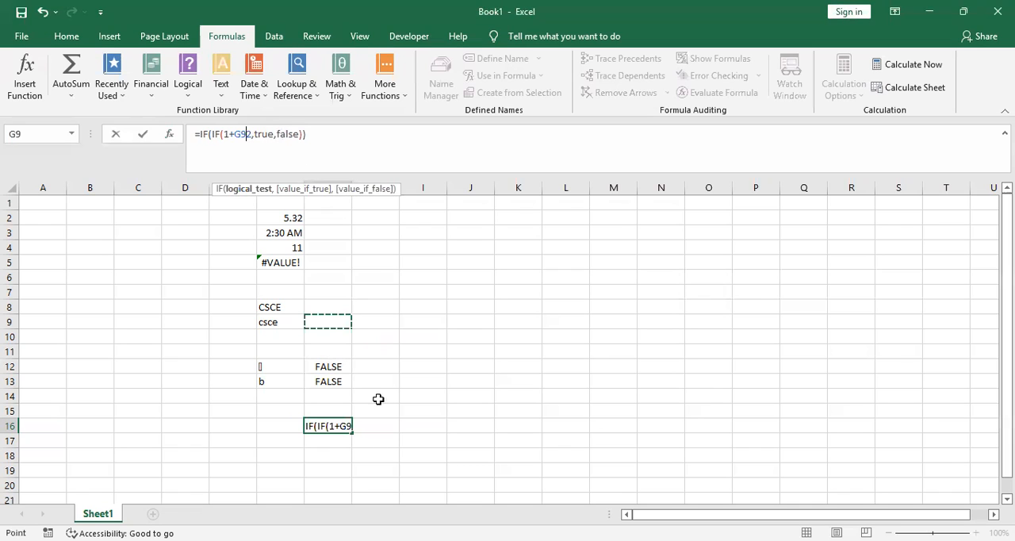
pyautogui.click(333, 437)
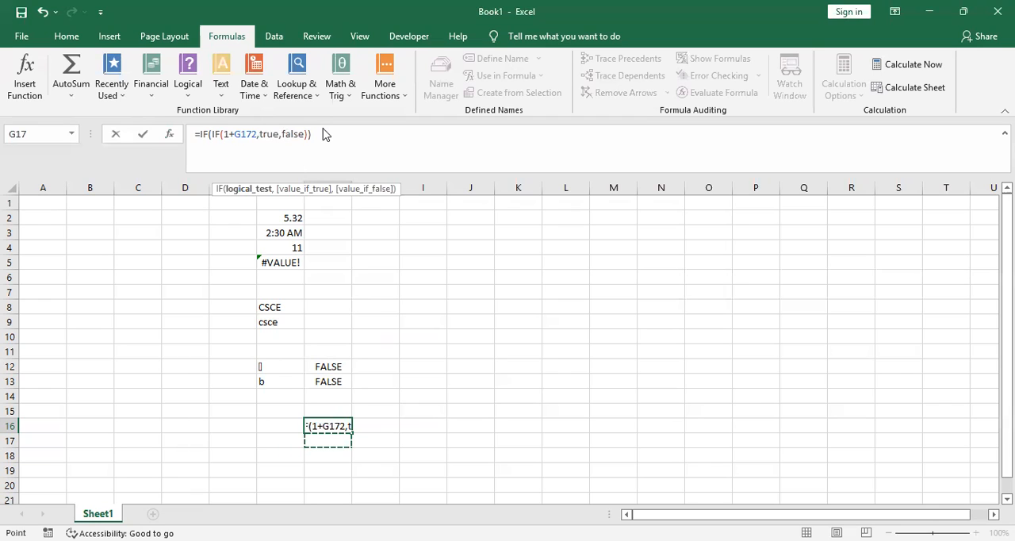
pyautogui.press('Return')
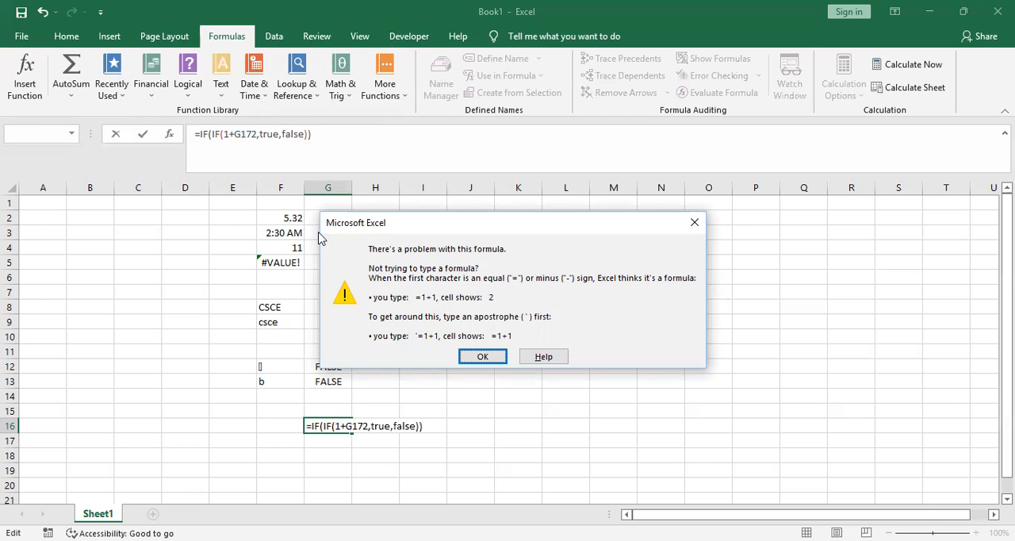
pyautogui.click(694, 222)
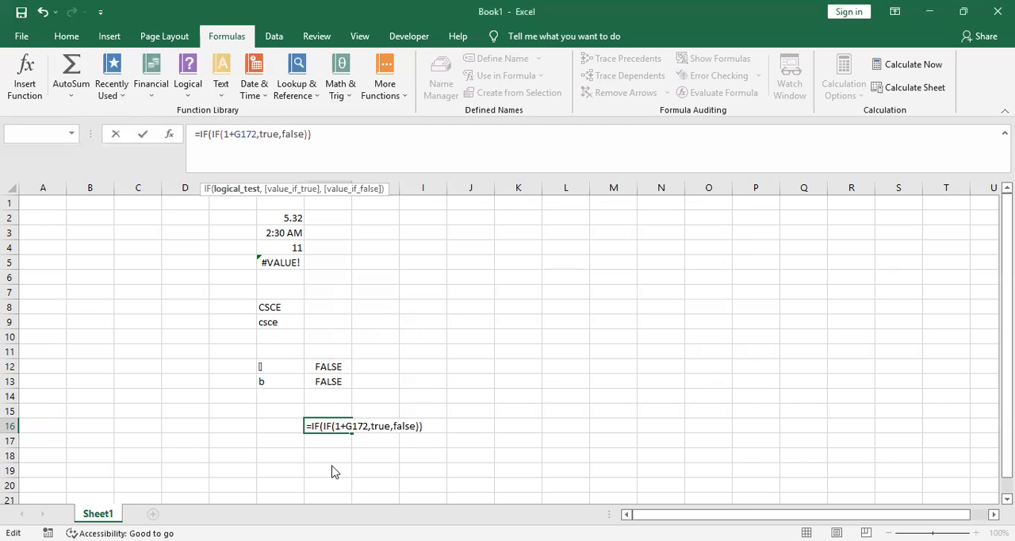
pyautogui.press('Return')
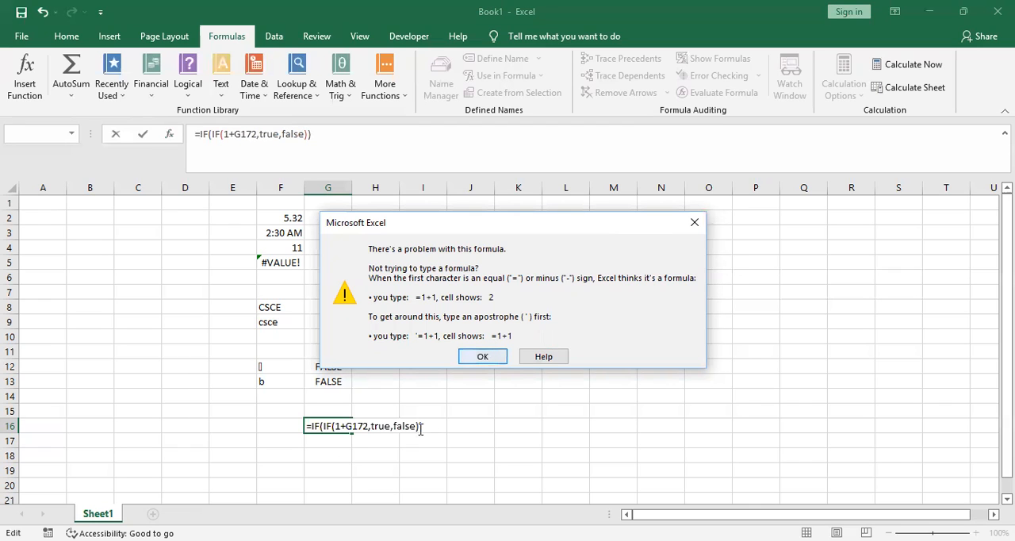
pyautogui.press('Return')
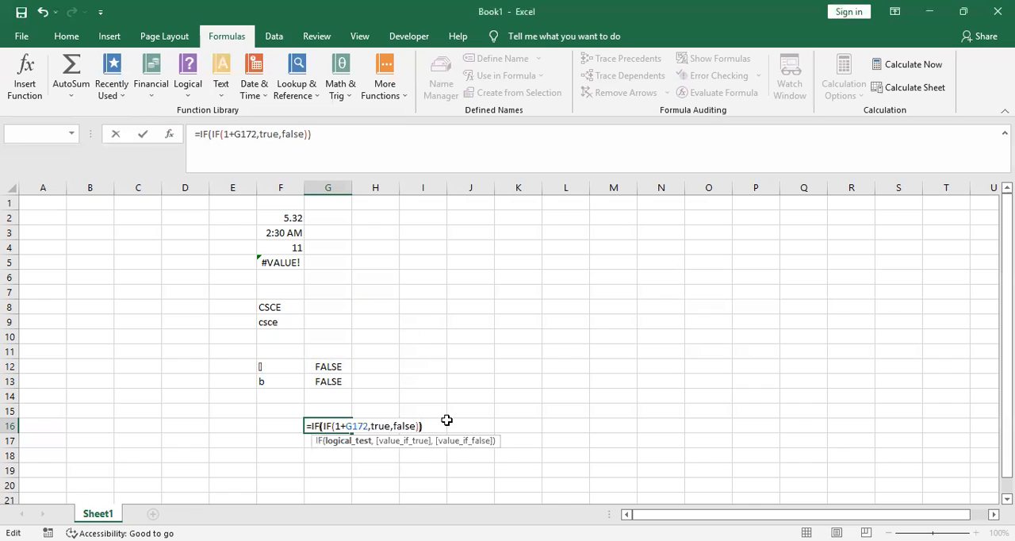
pyautogui.press('Escape')
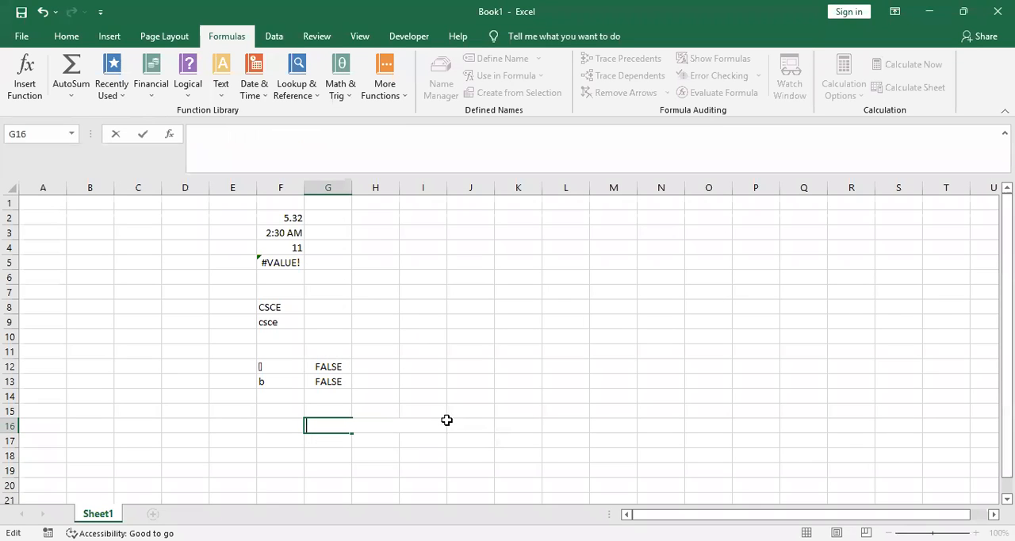
pyautogui.press('Down')
pyautogui.press('Down')
pyautogui.press('Down')
# Start a logical IF function in cell G16 and set its logical test to '=1+1 with a leading apostrophe
pyautogui.click(329, 421)
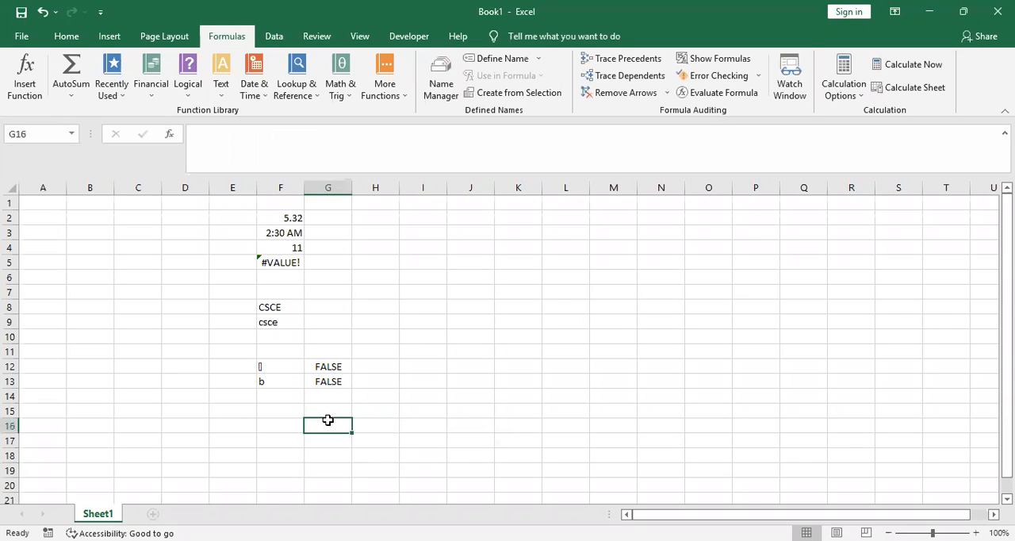
pyautogui.click(183, 87)
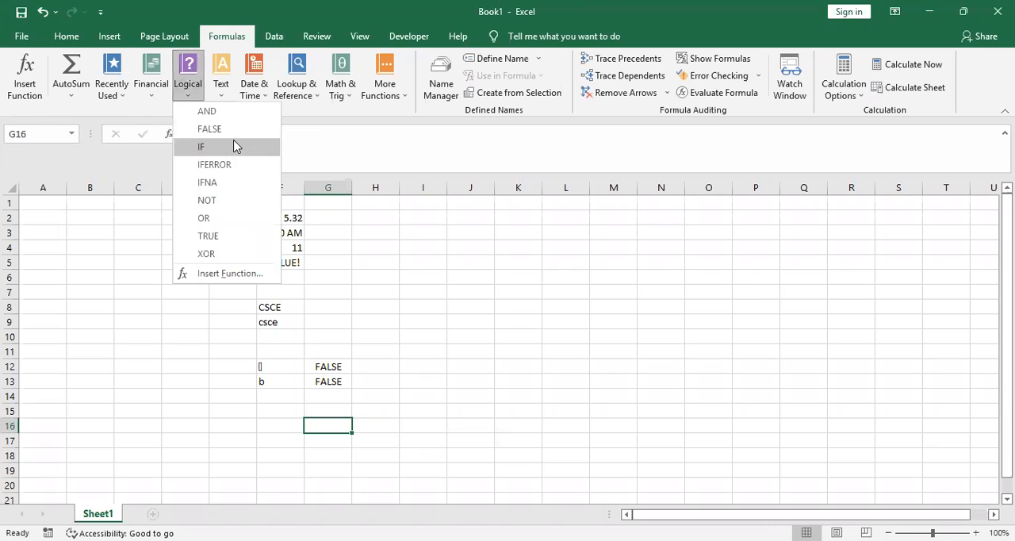
pyautogui.click(234, 147)
pyautogui.write('1+1')
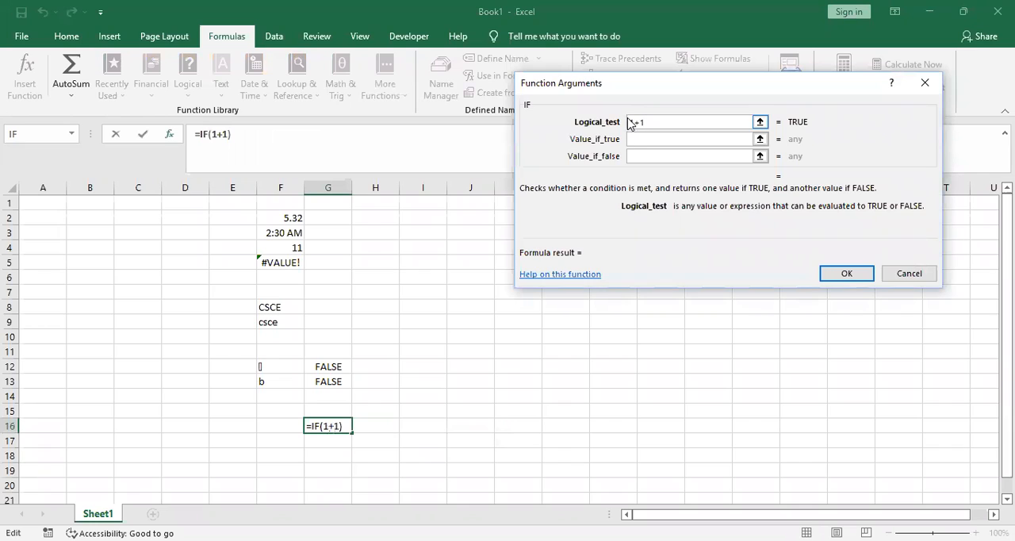
pyautogui.press('Left')
pyautogui.write('=')
pyautogui.click(654, 137)
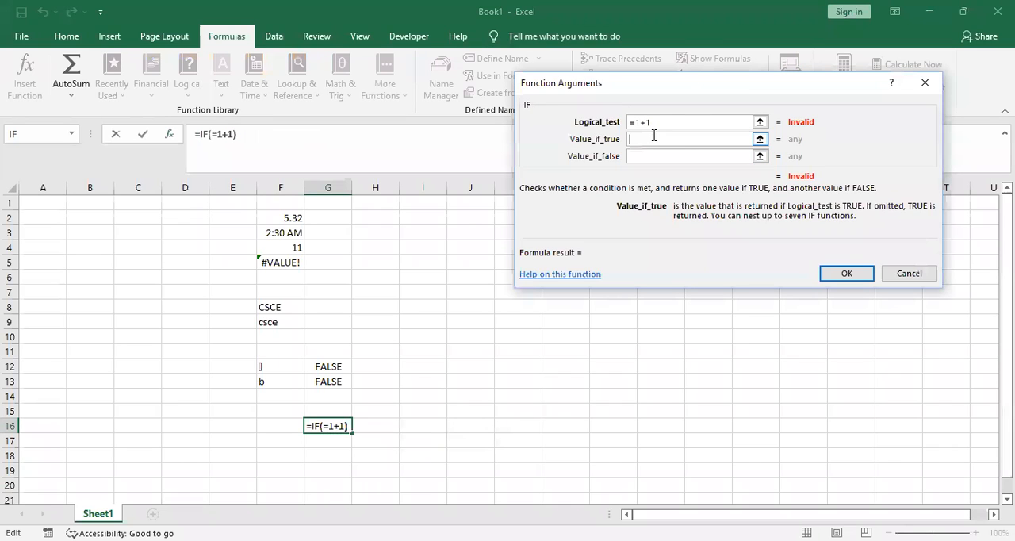
pyautogui.click(662, 121)
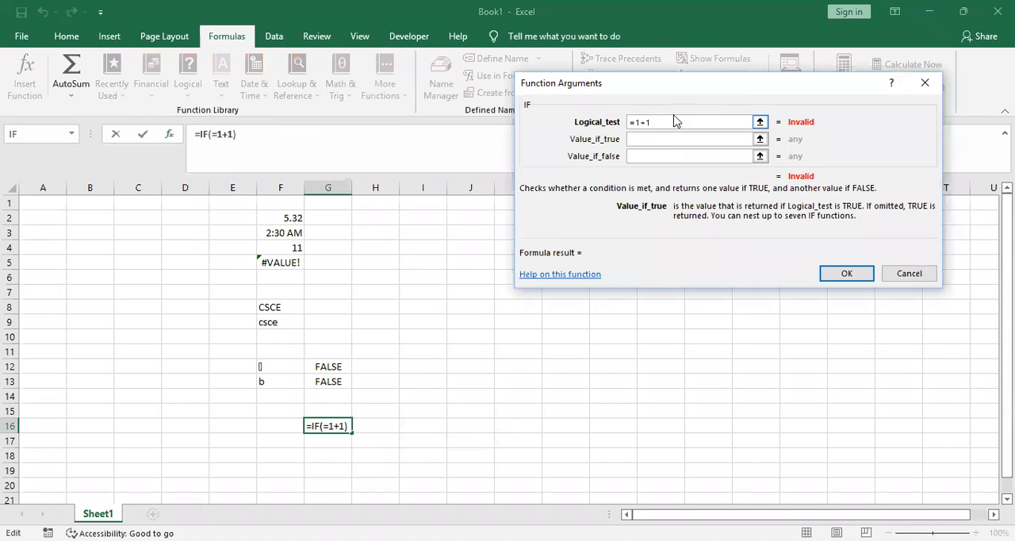
pyautogui.click(631, 121)
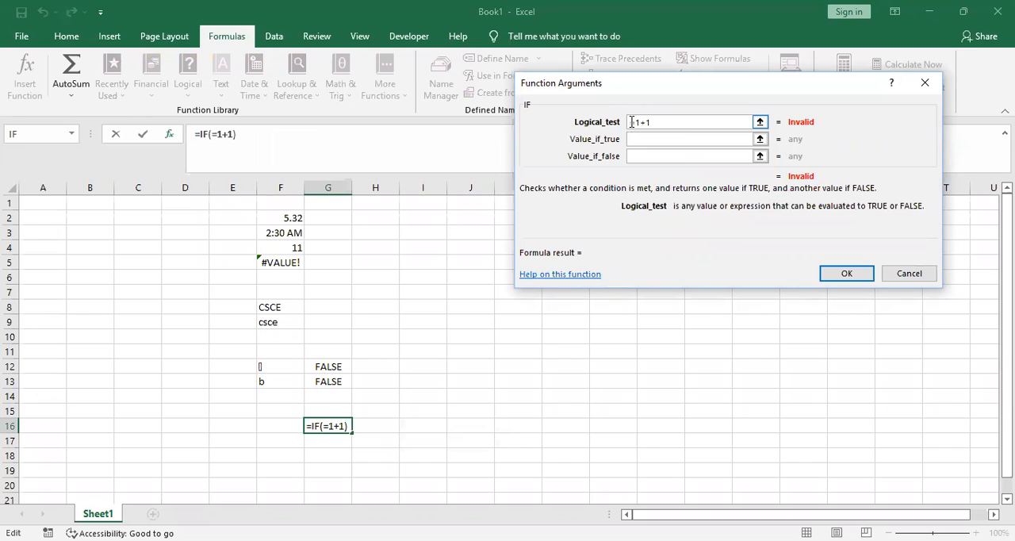
pyautogui.write("'")
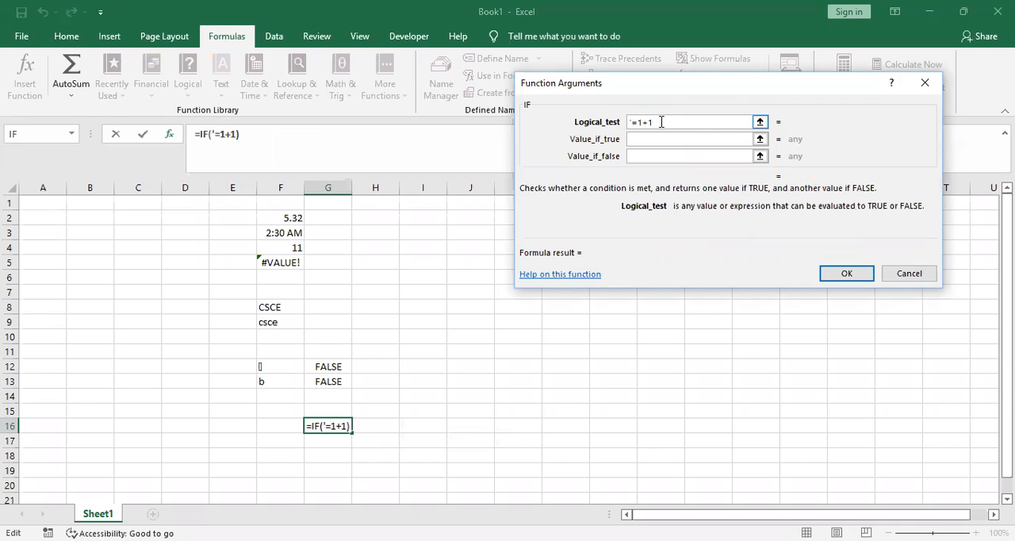
# Change the IF function's logical test to '=1>2, and replace its greater-than sign with a plus to make it '=1+2
pyautogui.press('BackSpace')
pyautogui.press('BackSpace')
pyautogui.write('>2')
pyautogui.click(675, 139)
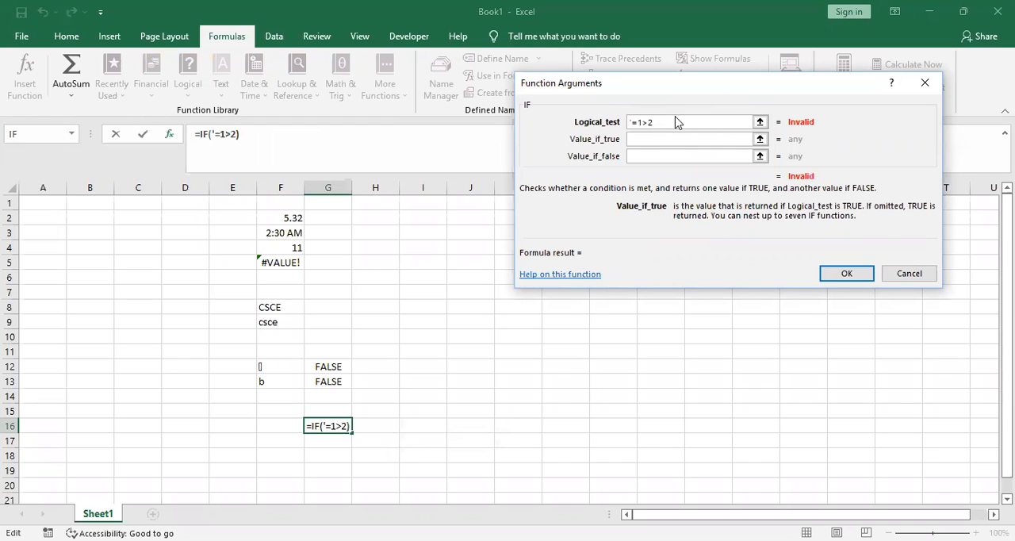
pyautogui.click(676, 122)
pyautogui.click(676, 121)
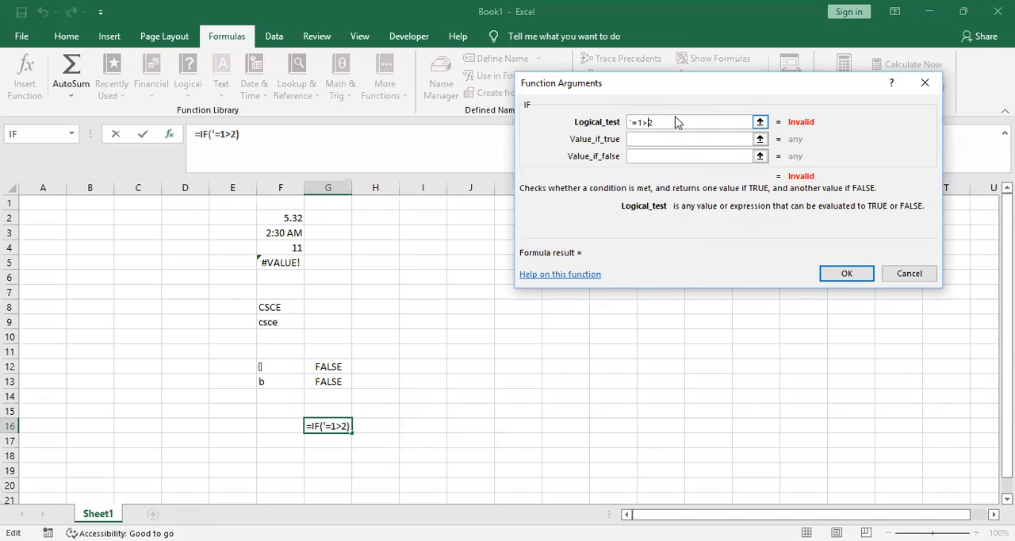
pyautogui.press('BackSpace')
pyautogui.write('+')
pyautogui.click(660, 139)
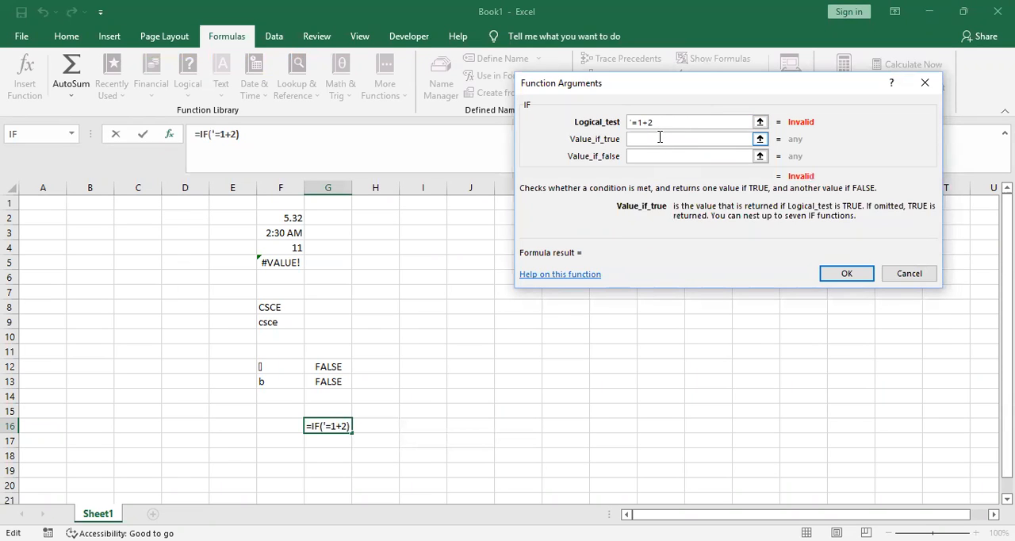
# Try to replace the IF function's logical test with the nested expression =if(1>2)
pyautogui.click(665, 121)
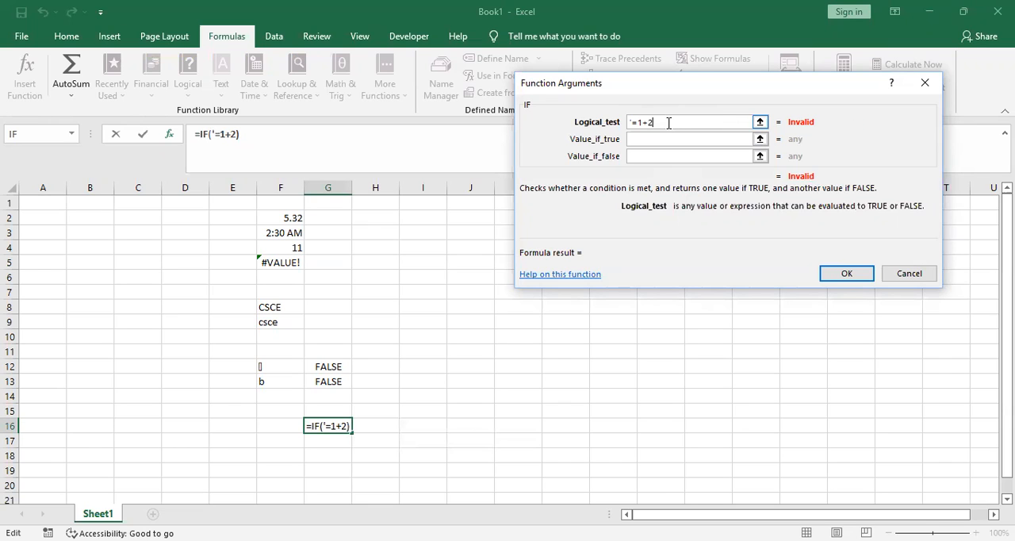
pyautogui.press('BackSpace')
pyautogui.press('BackSpace')
pyautogui.press('BackSpace')
pyautogui.press('BackSpace')
pyautogui.press('BackSpace')
pyautogui.write('i')
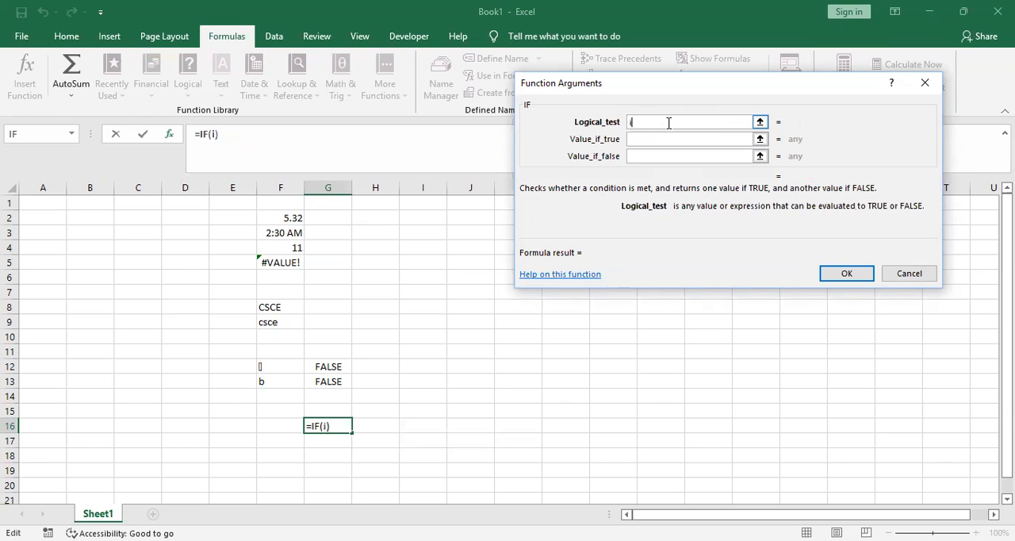
pyautogui.write('f')
pyautogui.press('BackSpace')
pyautogui.press('BackSpace')
pyautogui.write('=if(1>2)')
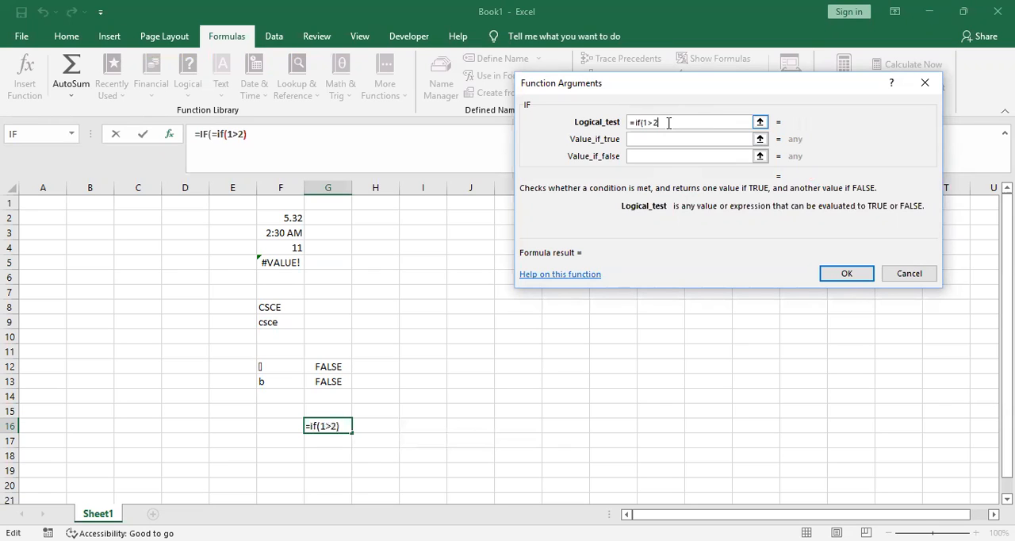
pyautogui.click(655, 138)
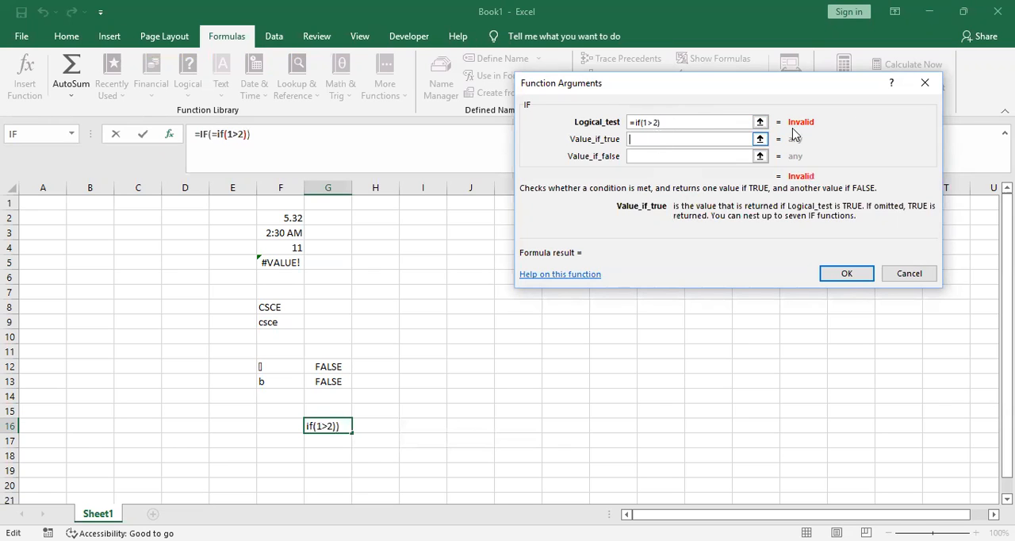
# Clear the IF function's logical test and discard the formula in cell G16
pyautogui.click(691, 121)
pyautogui.press('BackSpace')
pyautogui.hotkey('ctrl', 'a')
pyautogui.press('BackSpace')
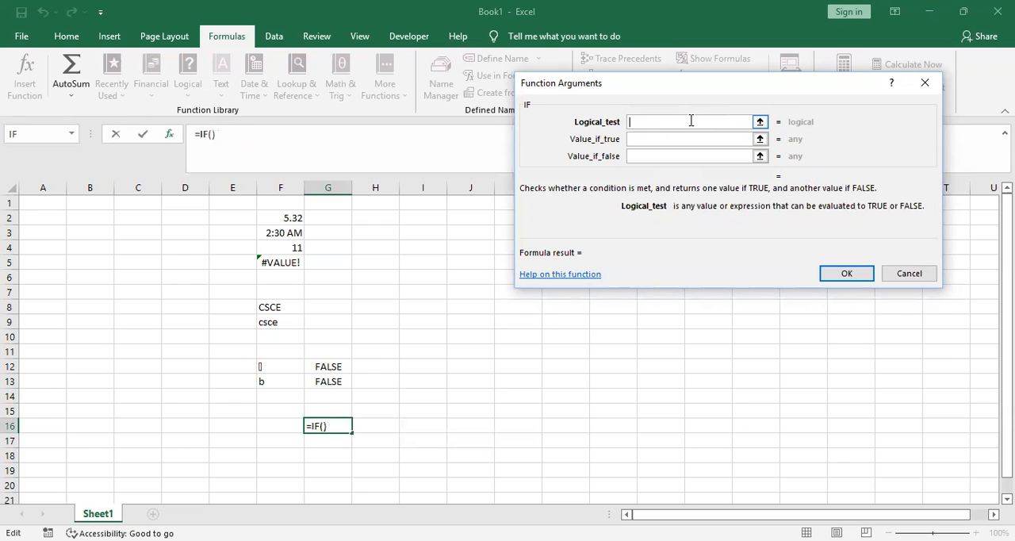
pyautogui.click(908, 274)
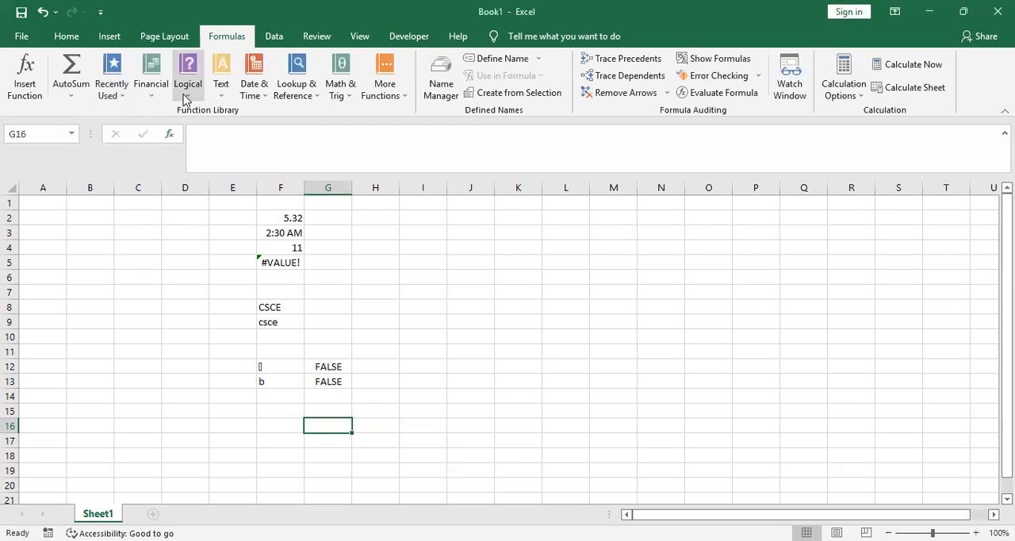
# Look through the logical functions offered for insertion and the list of text functions
pyautogui.click(185, 95)
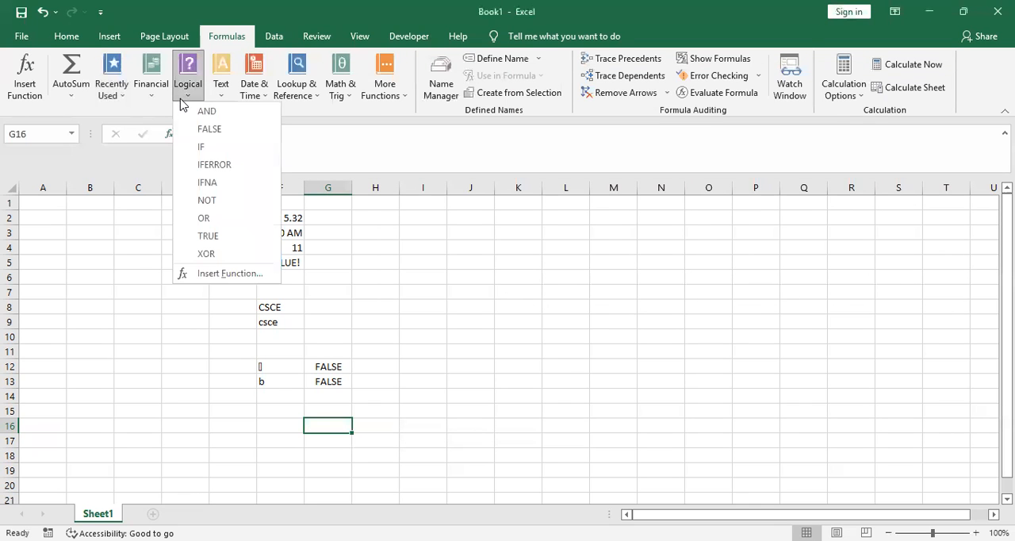
pyautogui.click(210, 273)
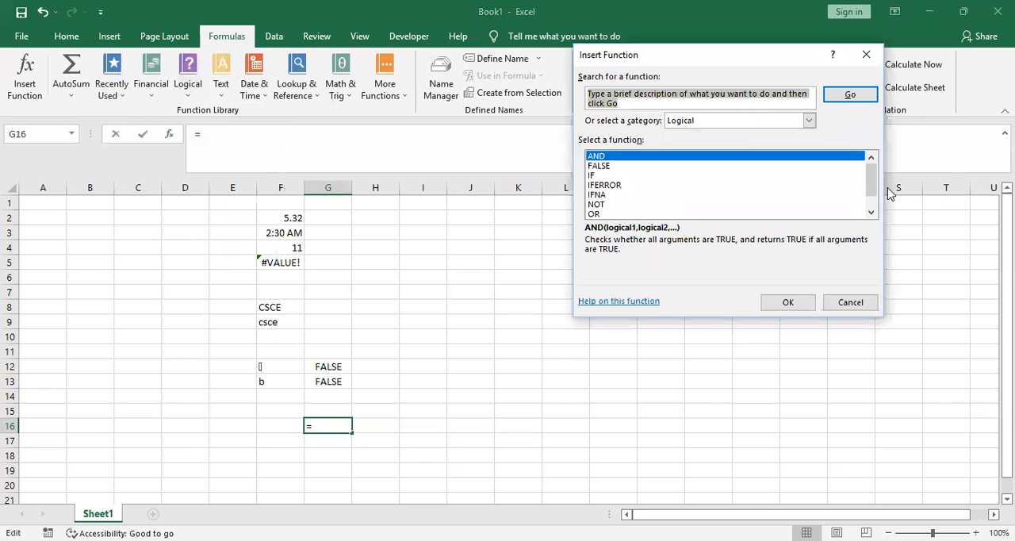
pyautogui.scroll(-1, 872, 178)
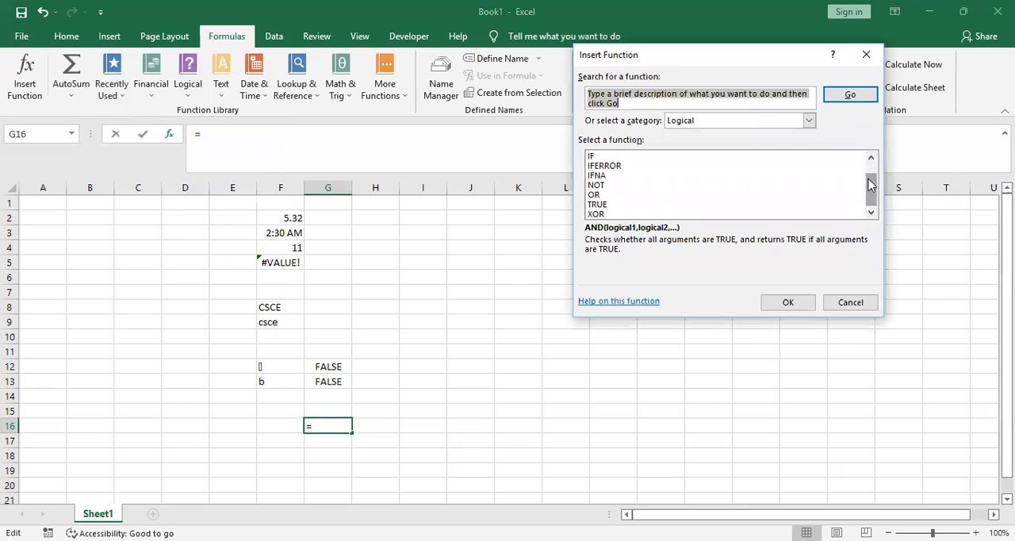
pyautogui.click(865, 55)
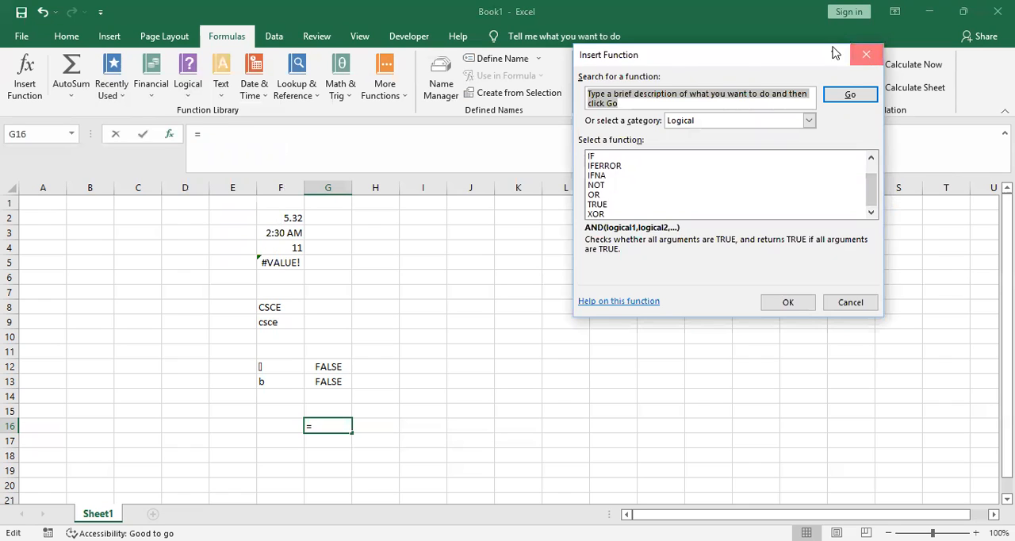
pyautogui.click(223, 89)
pyautogui.moveTo(319, 182); pyautogui.dragTo(347, 176)
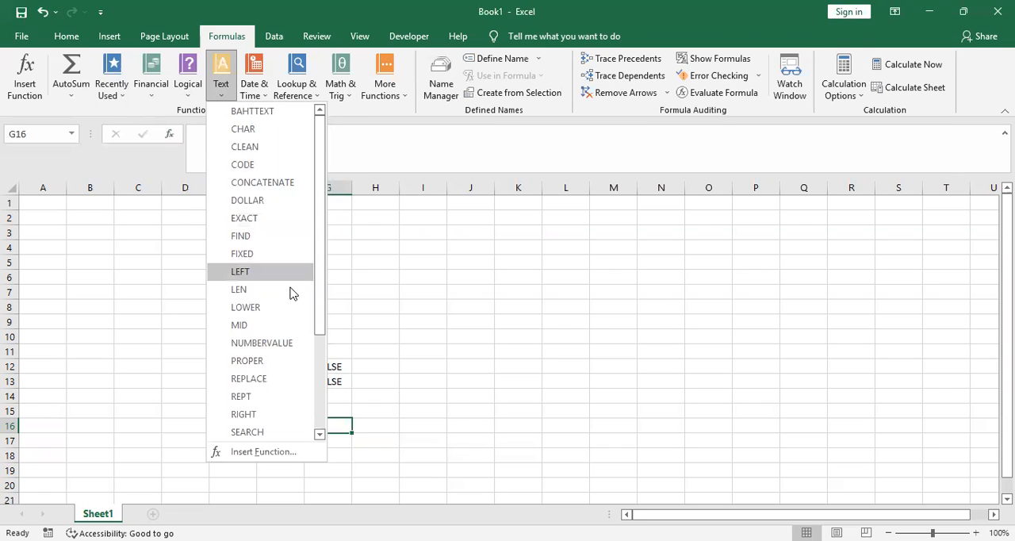
pyautogui.click(277, 414)
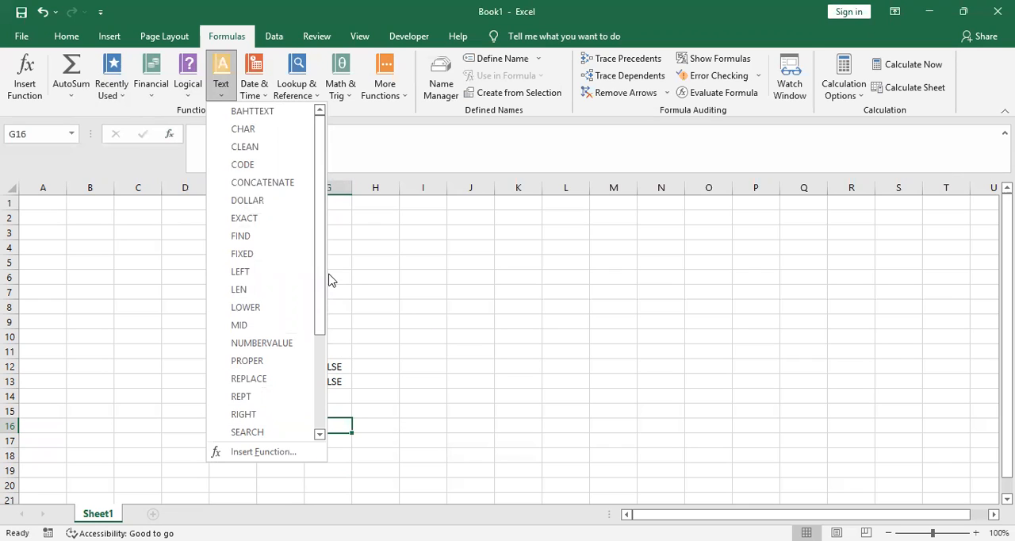
pyautogui.moveTo(323, 313); pyautogui.dragTo(336, 260)
pyautogui.click(442, 227)
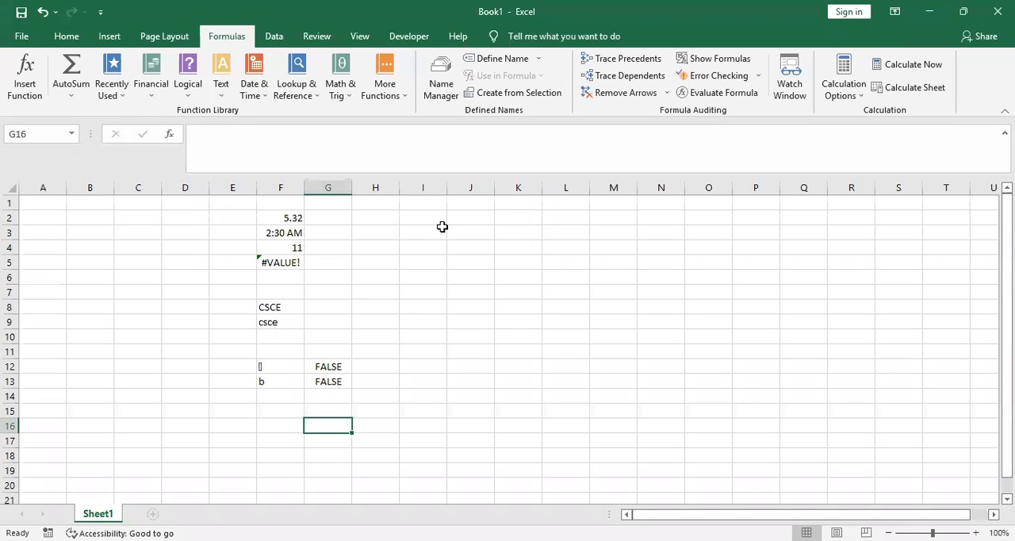
# Insert the date function TODAY in cell G16
pyautogui.click(255, 87)
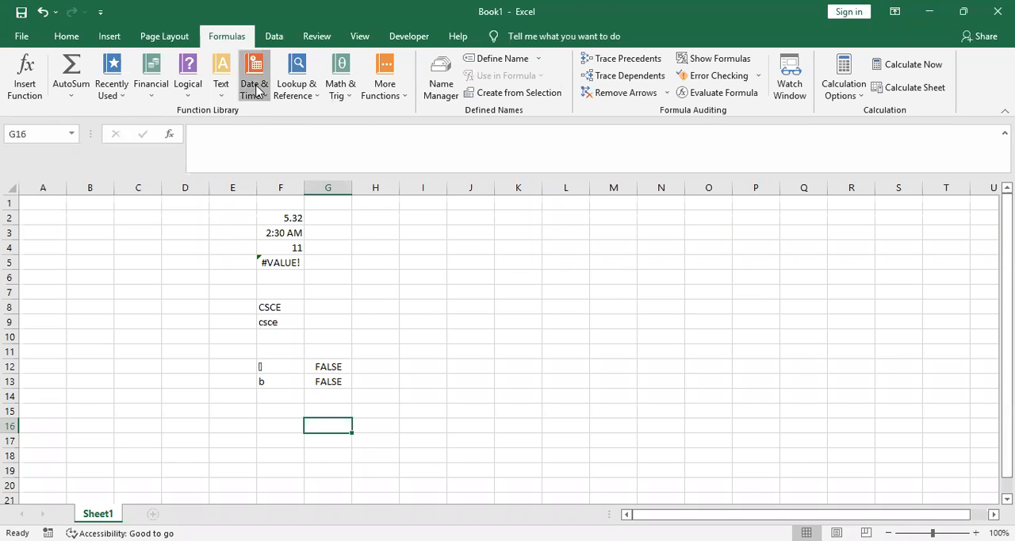
pyautogui.moveTo(363, 181); pyautogui.dragTo(353, 308)
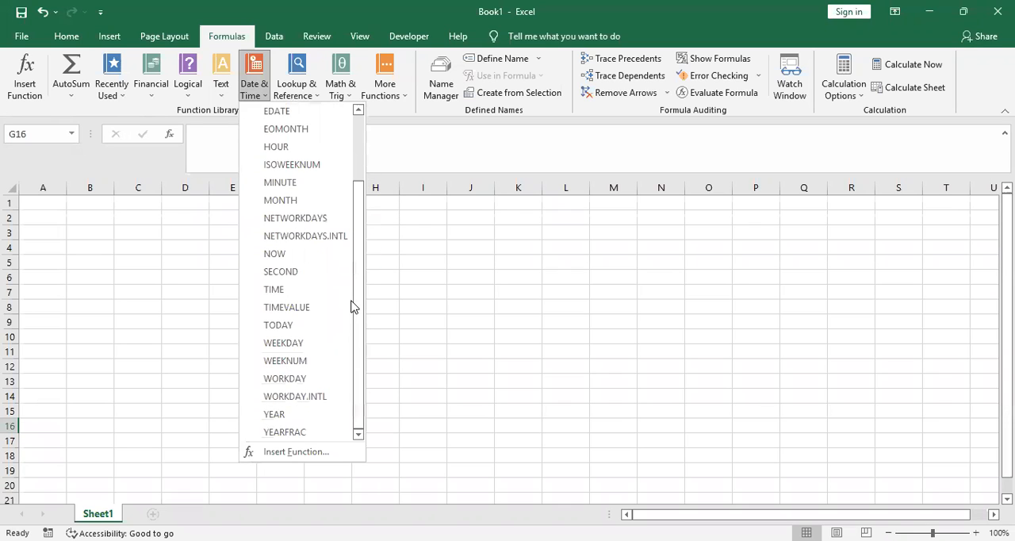
pyautogui.moveTo(362, 349); pyautogui.dragTo(377, 232)
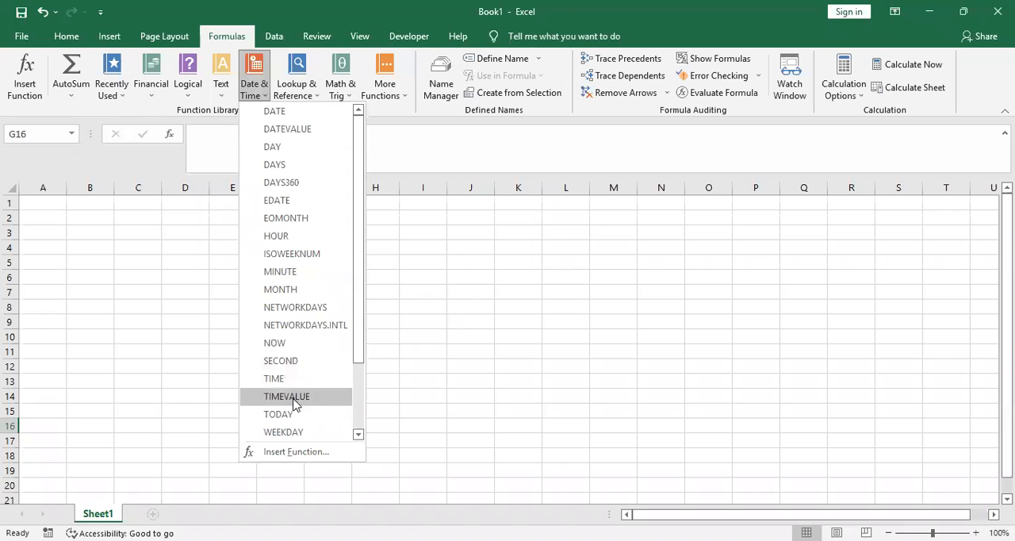
pyautogui.moveTo(360, 342); pyautogui.dragTo(352, 405)
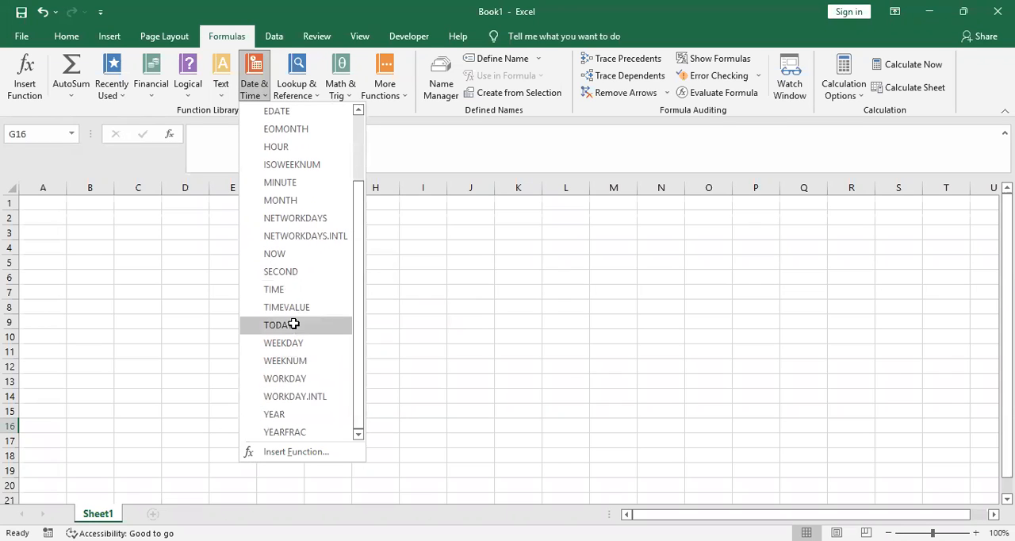
pyautogui.click(294, 324)
pyautogui.click(743, 221)
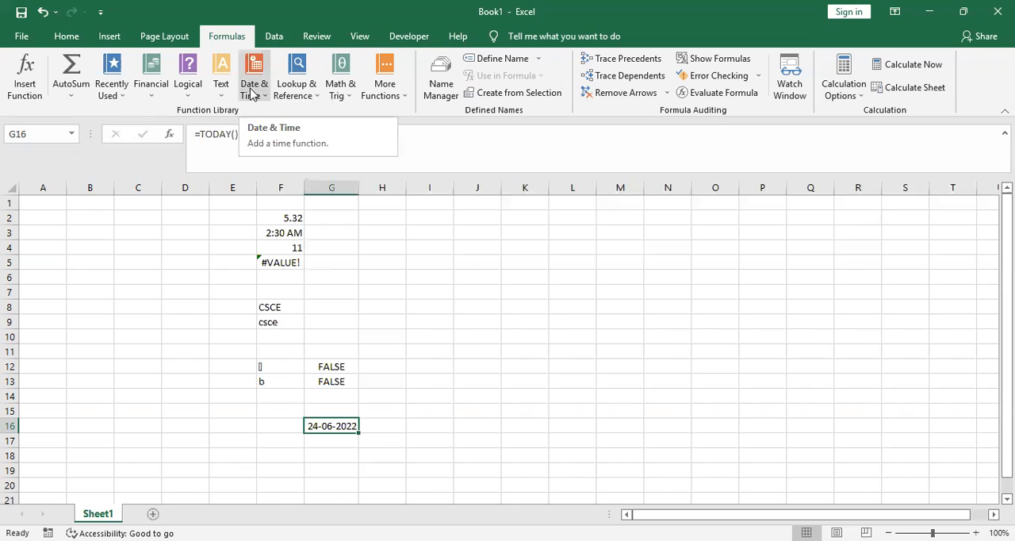
# Add the math function SQRT with the number 25 to the TODAY formula in cell G16
pyautogui.click(317, 104)
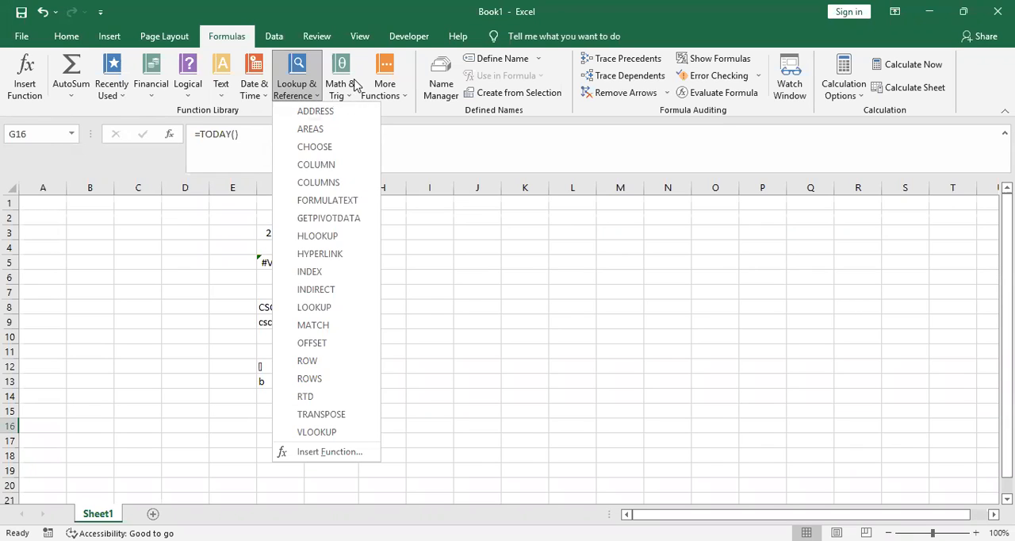
pyautogui.click(353, 91)
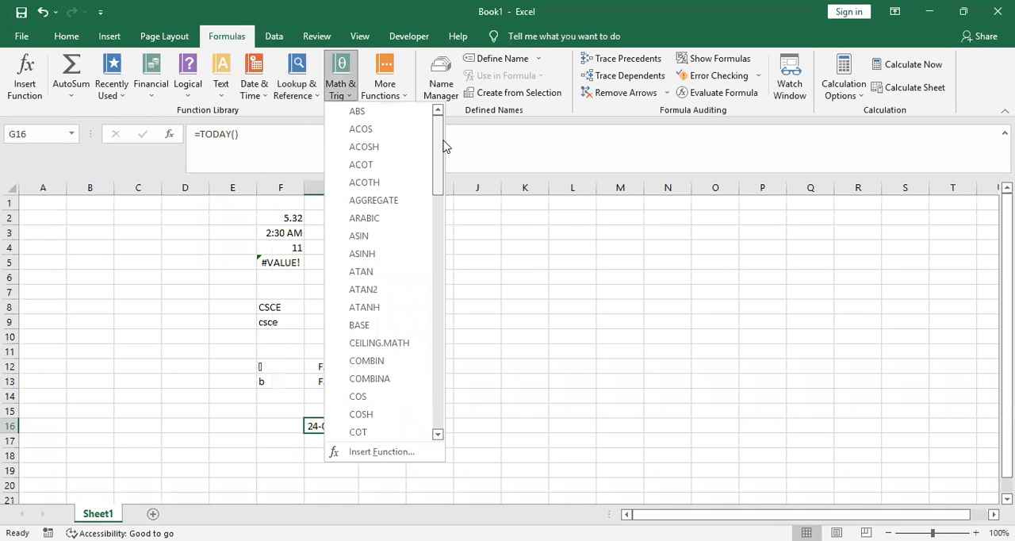
pyautogui.moveTo(444, 145); pyautogui.dragTo(428, 358)
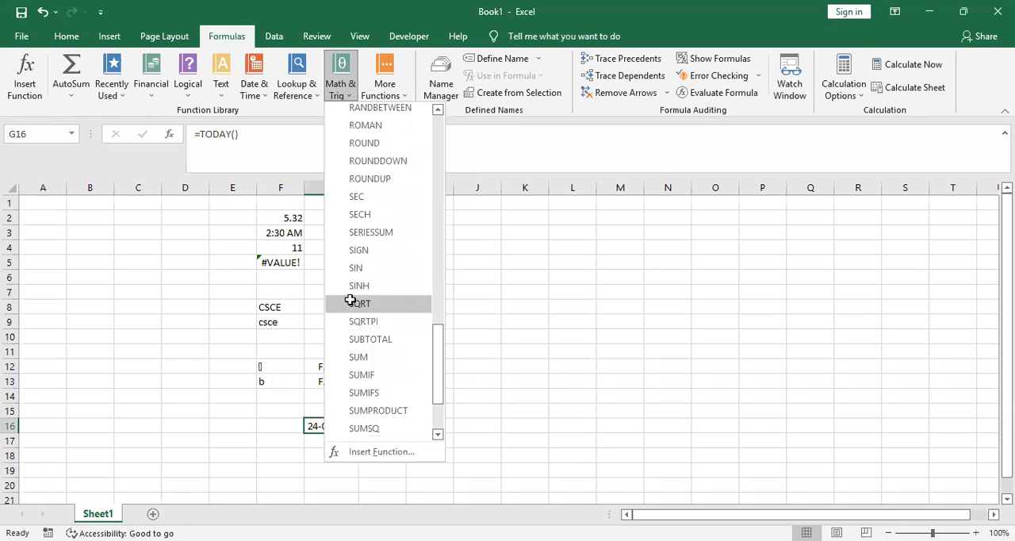
pyautogui.click(353, 305)
pyautogui.write('25')
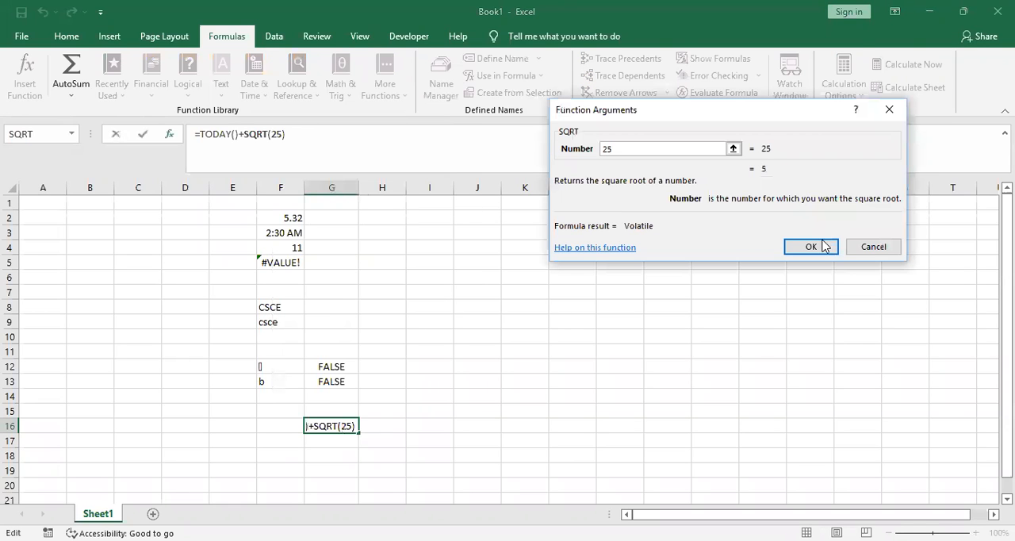
pyautogui.click(810, 246)
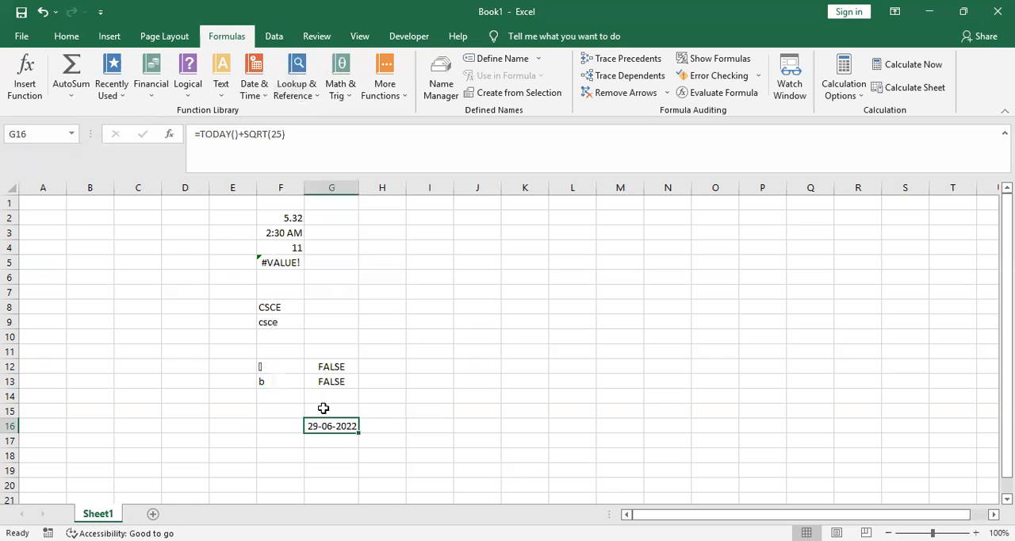
# Insert the math function SQRT with the number 25 in cell I6
pyautogui.click(430, 280)
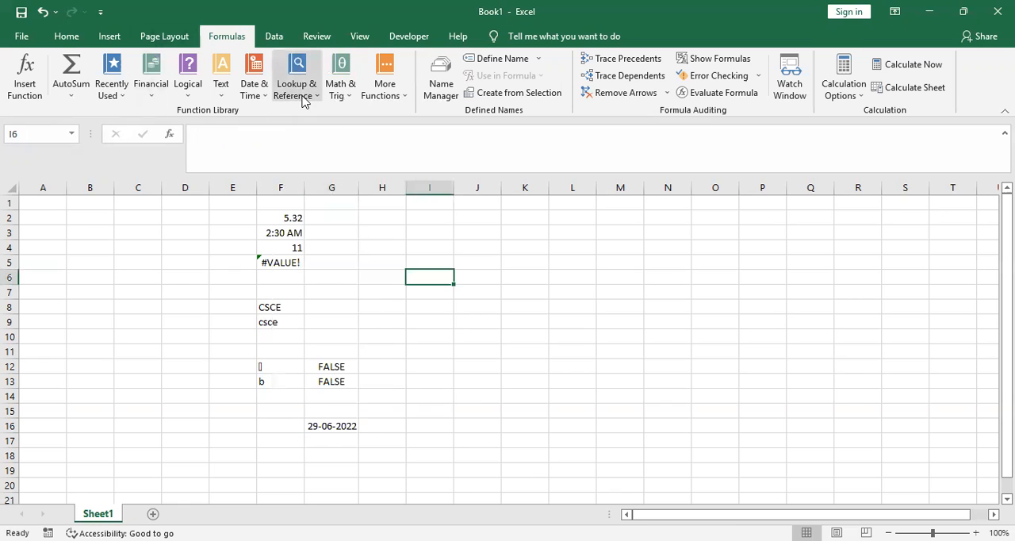
pyautogui.click(346, 98)
pyautogui.moveTo(435, 163); pyautogui.dragTo(457, 372)
pyautogui.click(393, 332)
pyautogui.write('25')
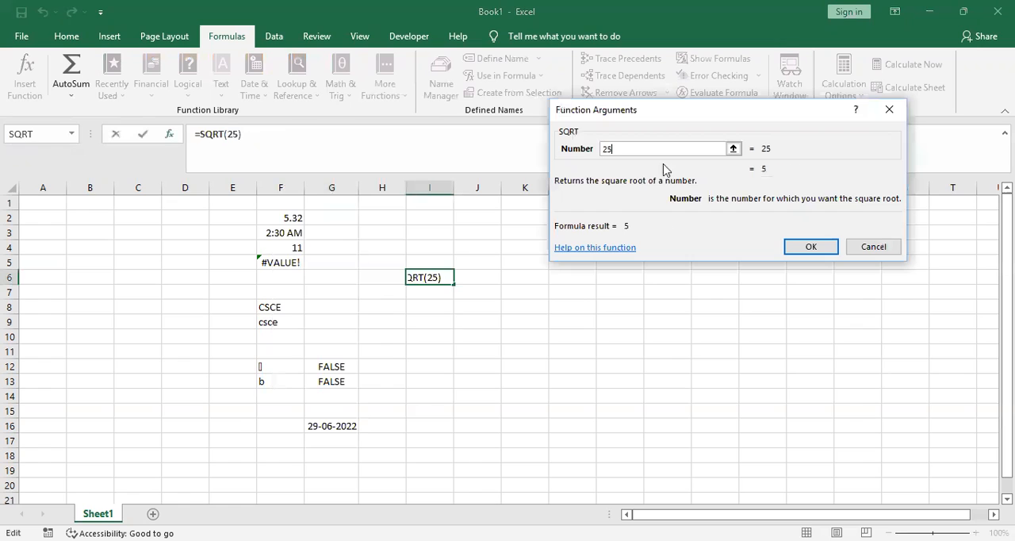
pyautogui.click(810, 244)
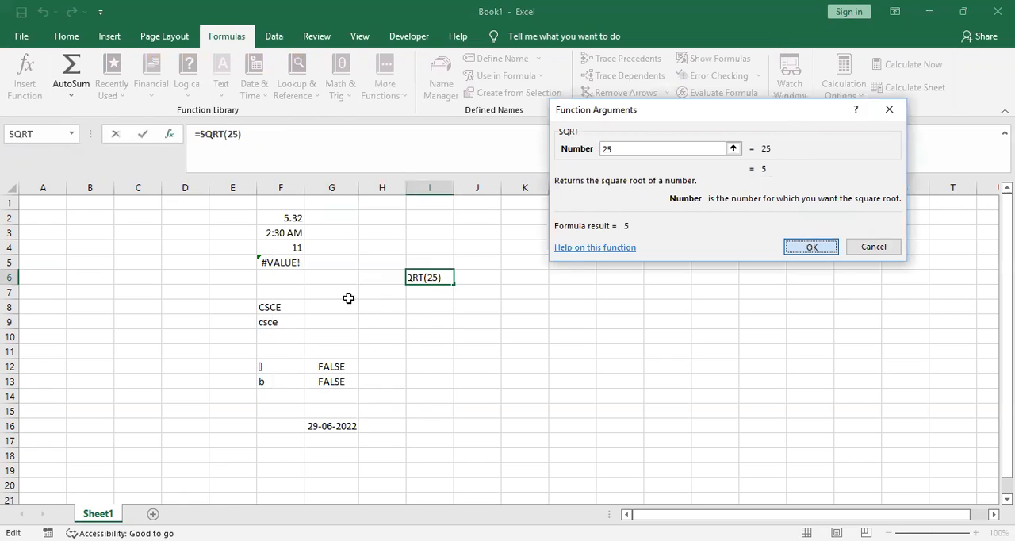
# Insert the statistical function MEDIAN in cell I9 for the range I6:I8
pyautogui.click(430, 320)
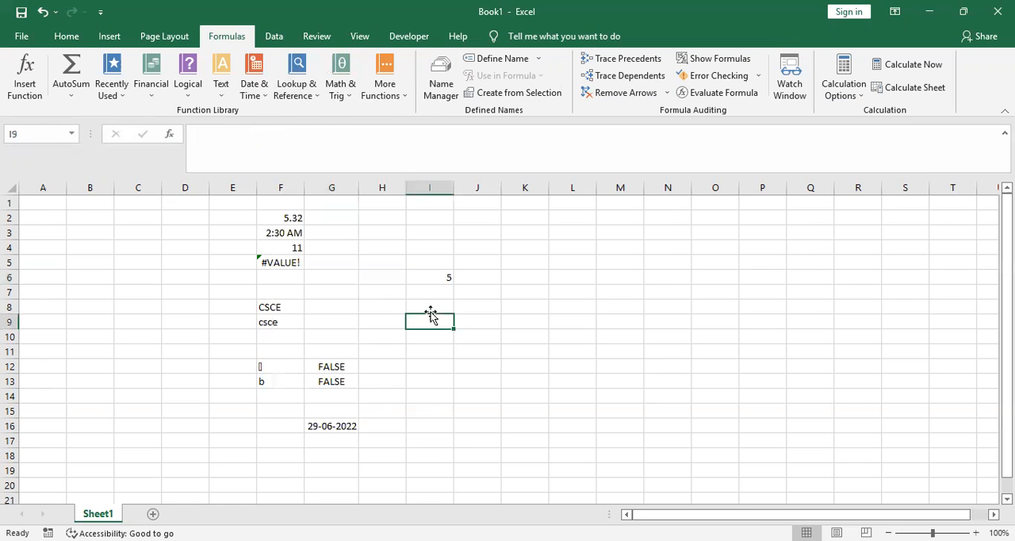
pyautogui.click(406, 96)
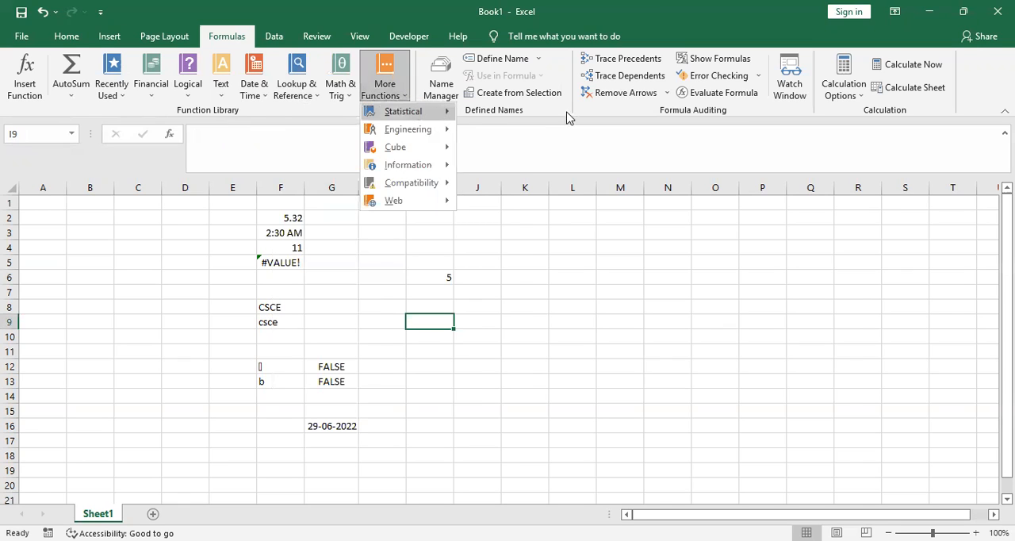
pyautogui.moveTo(442, 115)
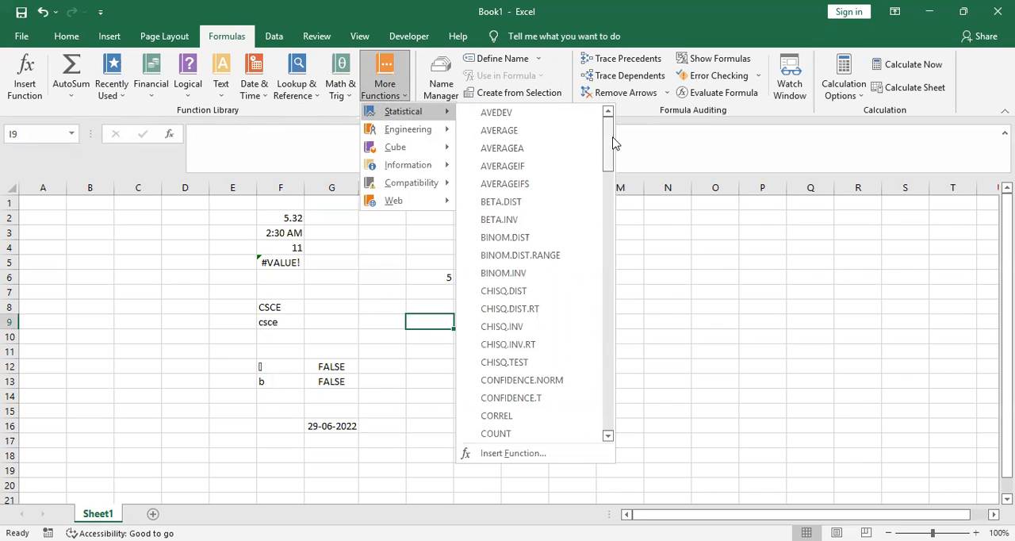
pyautogui.moveTo(613, 142); pyautogui.dragTo(619, 421)
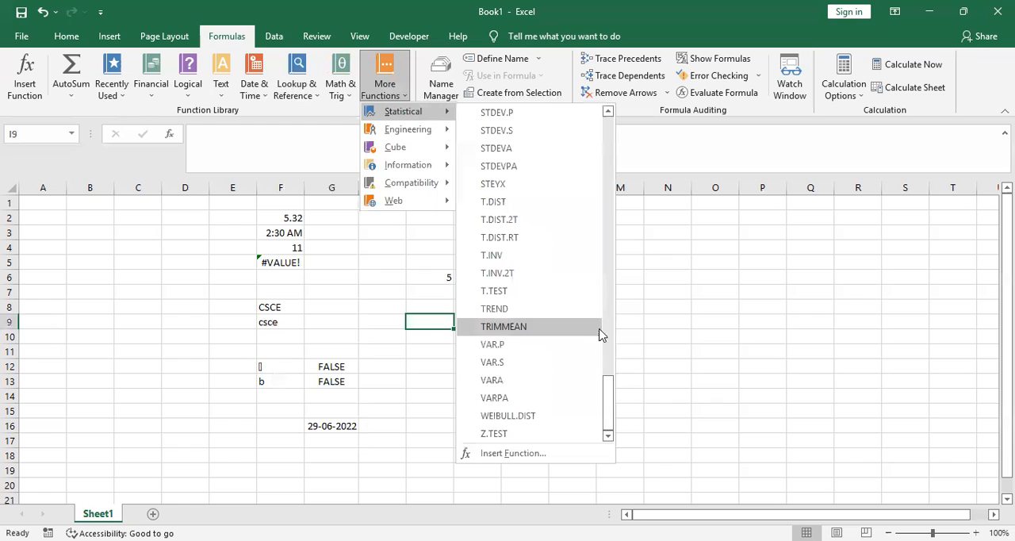
pyautogui.moveTo(607, 415); pyautogui.dragTo(623, 300)
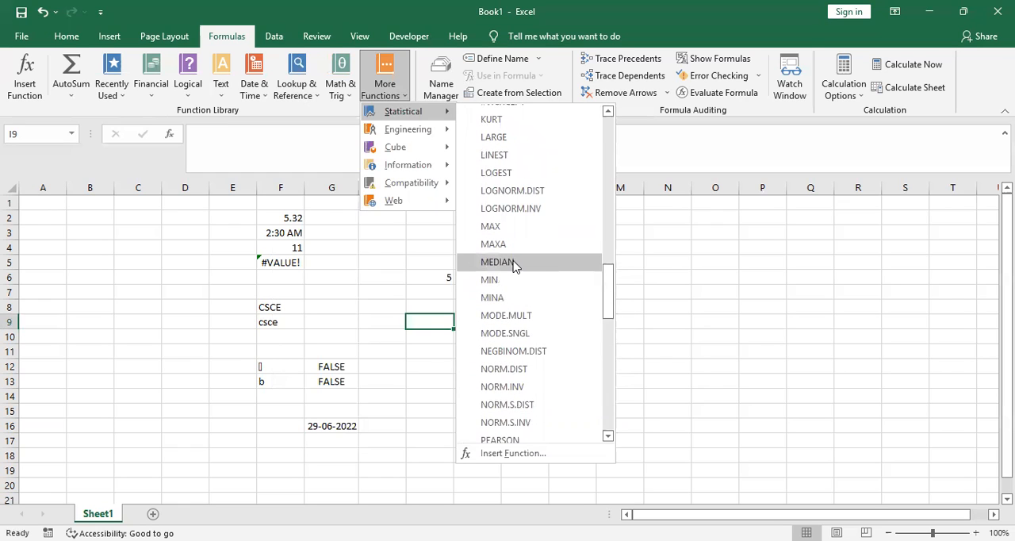
pyautogui.click(512, 264)
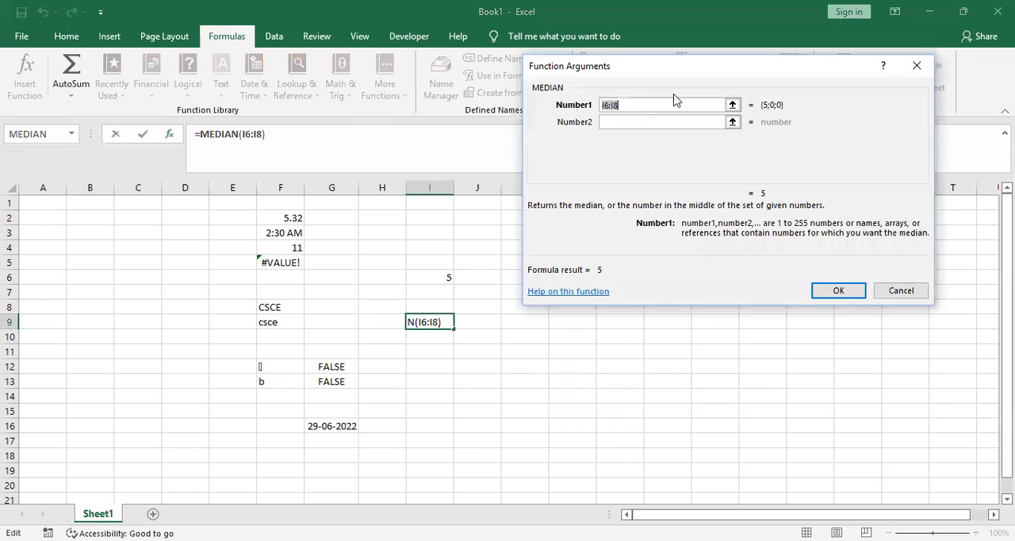
pyautogui.click(660, 123)
pyautogui.click(832, 292)
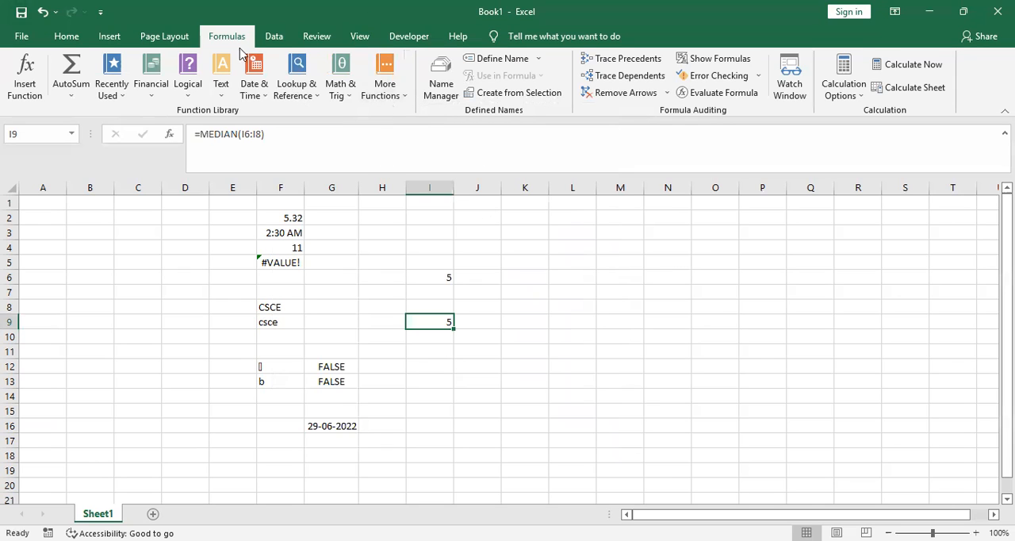
# Look through the engineering functions and view the arguments of the cube function CUBESET for cell I9 without inserting it
pyautogui.click(397, 94)
pyautogui.moveTo(445, 132)
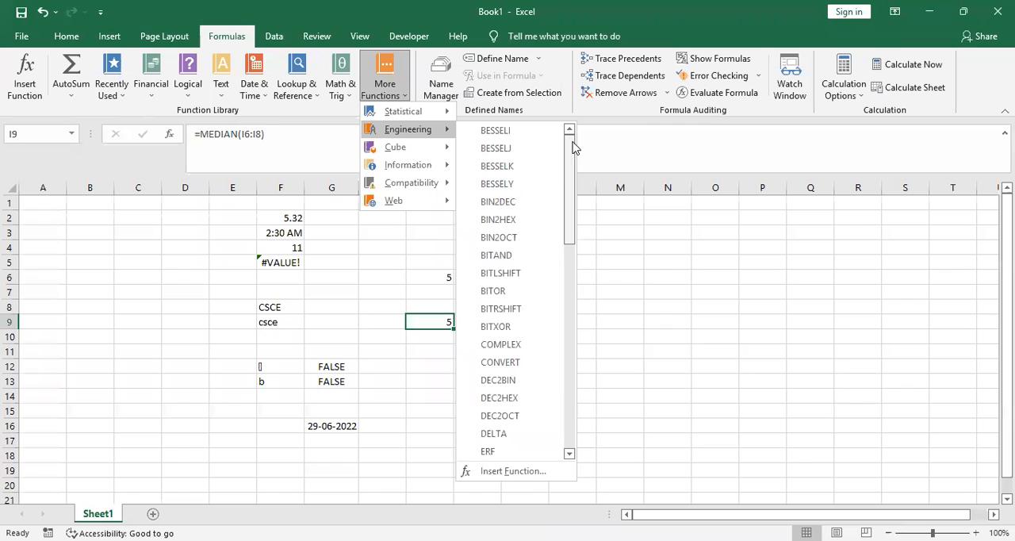
pyautogui.scroll(-1, 573, 185)
pyautogui.moveTo(573, 185); pyautogui.dragTo(563, 416)
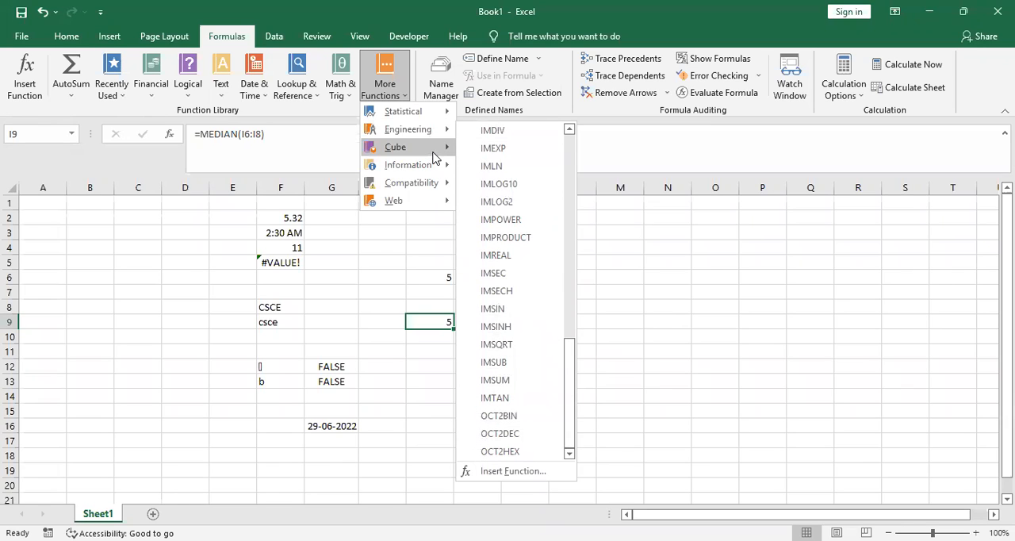
pyautogui.moveTo(434, 157)
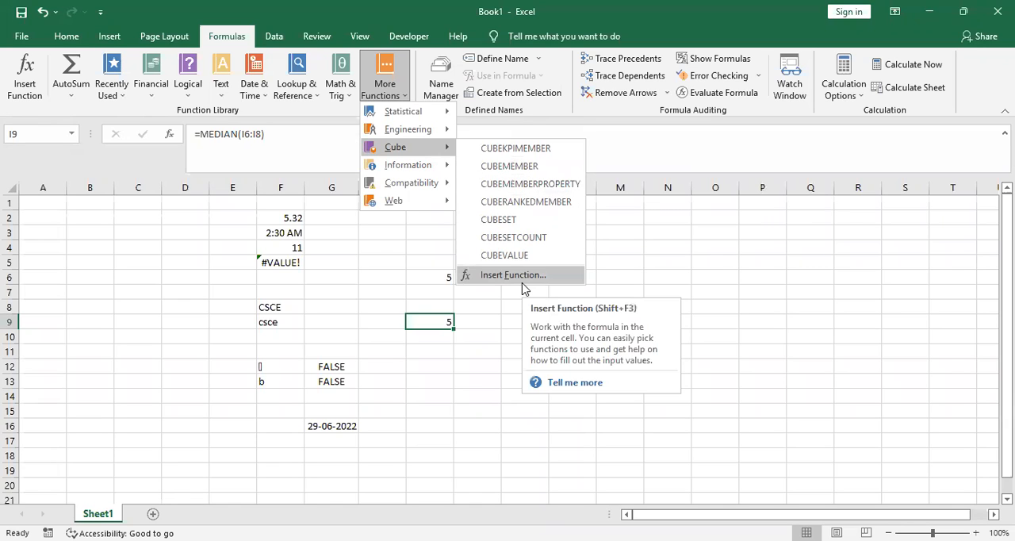
pyautogui.click(495, 217)
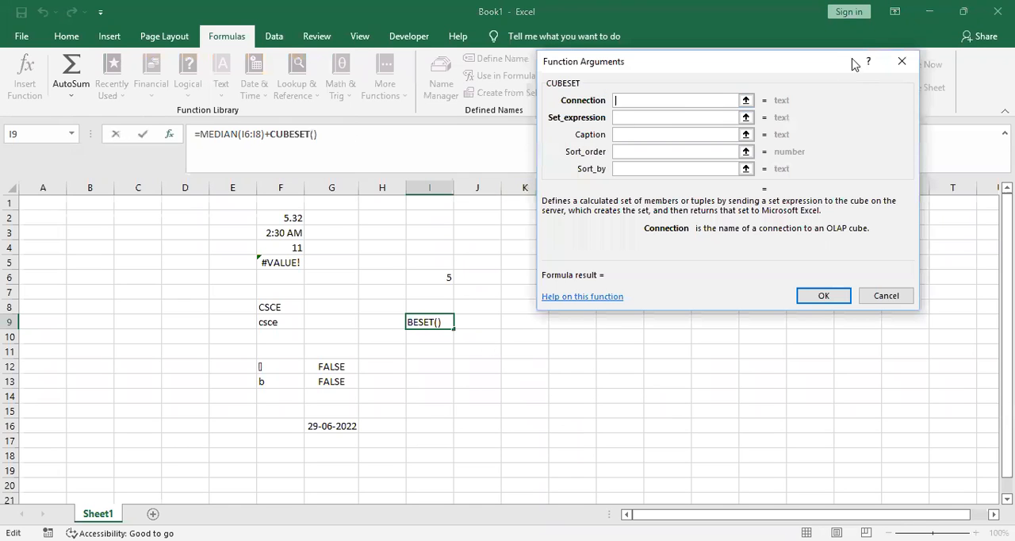
pyautogui.click(902, 62)
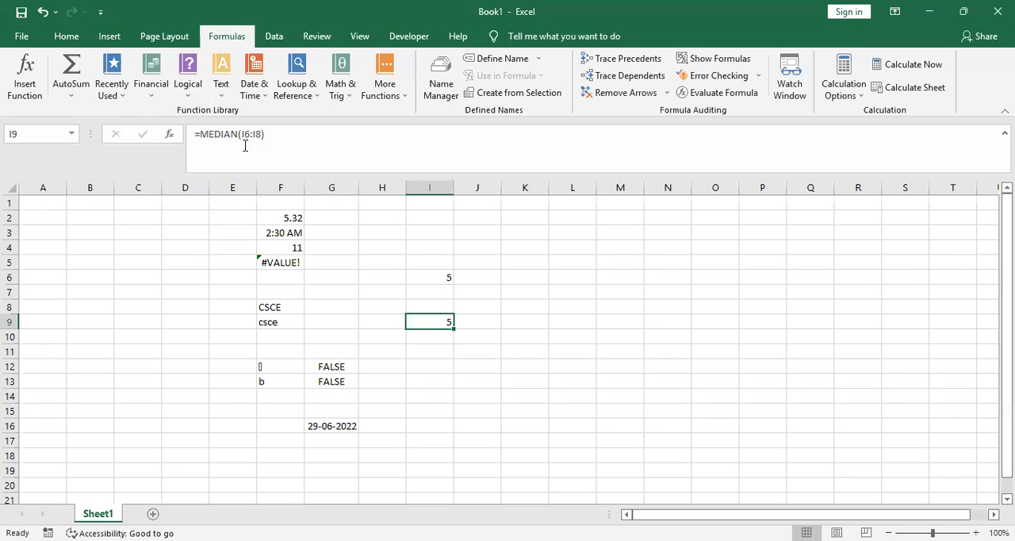
# Look through the complete list of Information functions in the function library
pyautogui.click(392, 99)
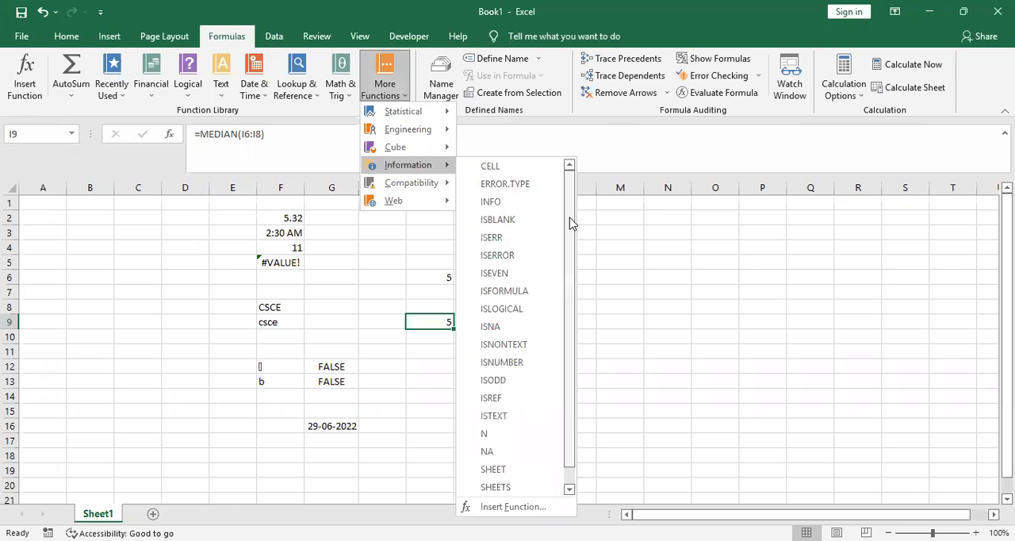
pyautogui.moveTo(570, 228); pyautogui.dragTo(566, 286)
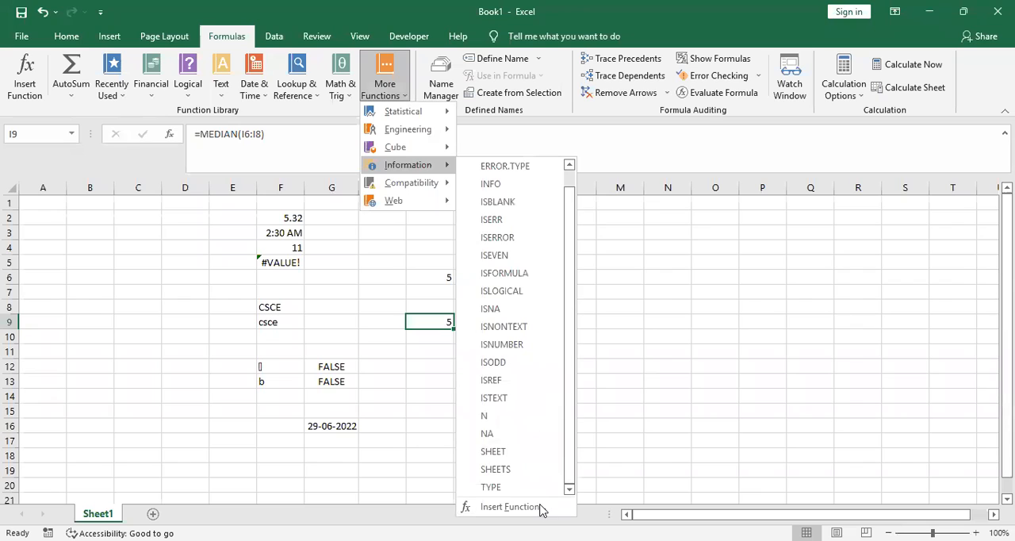
pyautogui.click(611, 342)
# Look through the Compatibility functions and open the arguments of the web function WEBSERVICE for cell I9
pyautogui.click(388, 94)
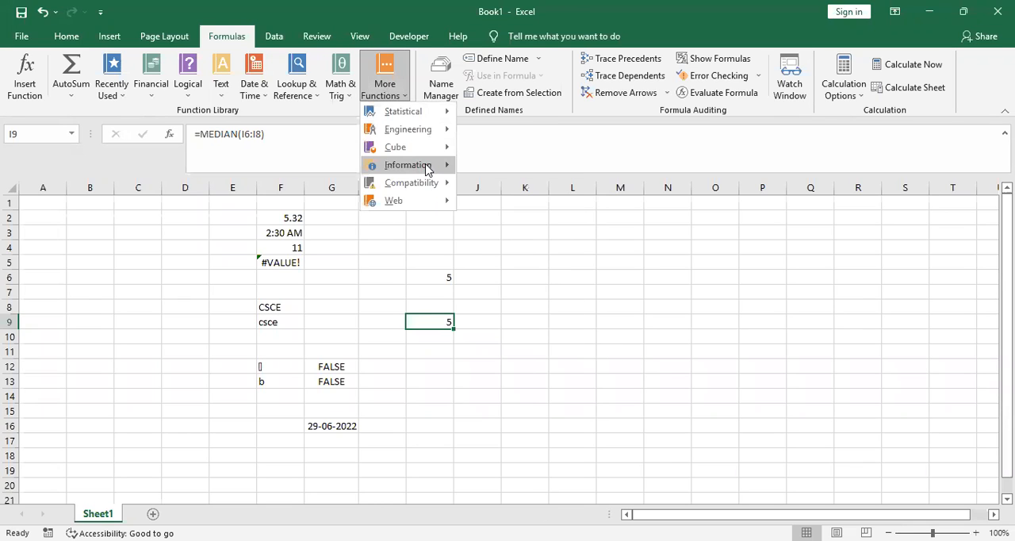
pyautogui.moveTo(429, 187)
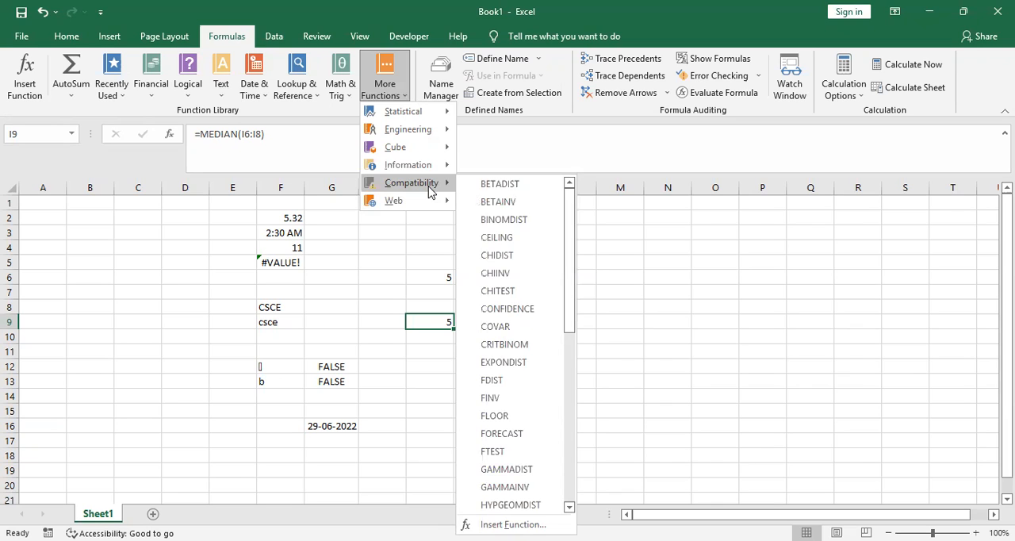
pyautogui.moveTo(571, 285); pyautogui.dragTo(575, 304)
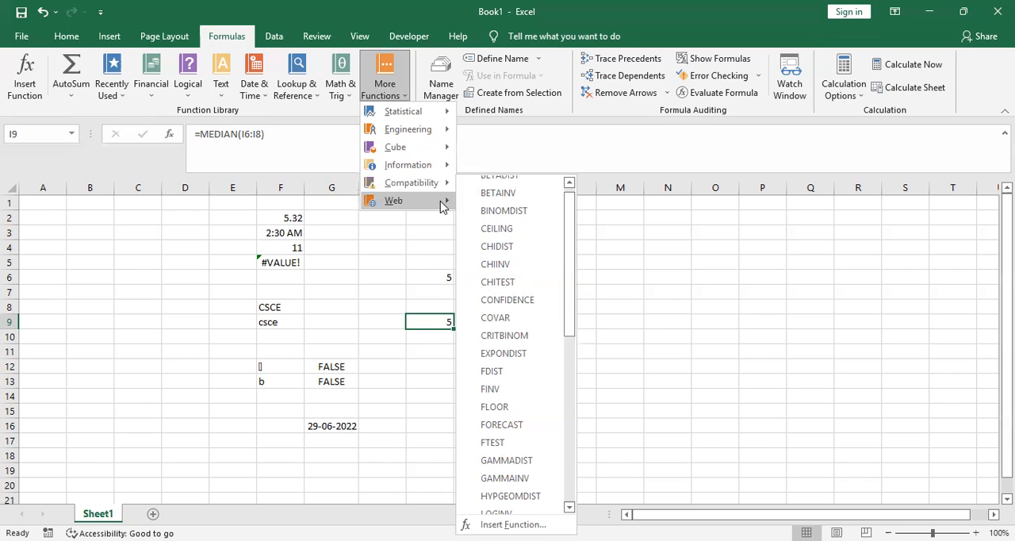
pyautogui.moveTo(444, 202)
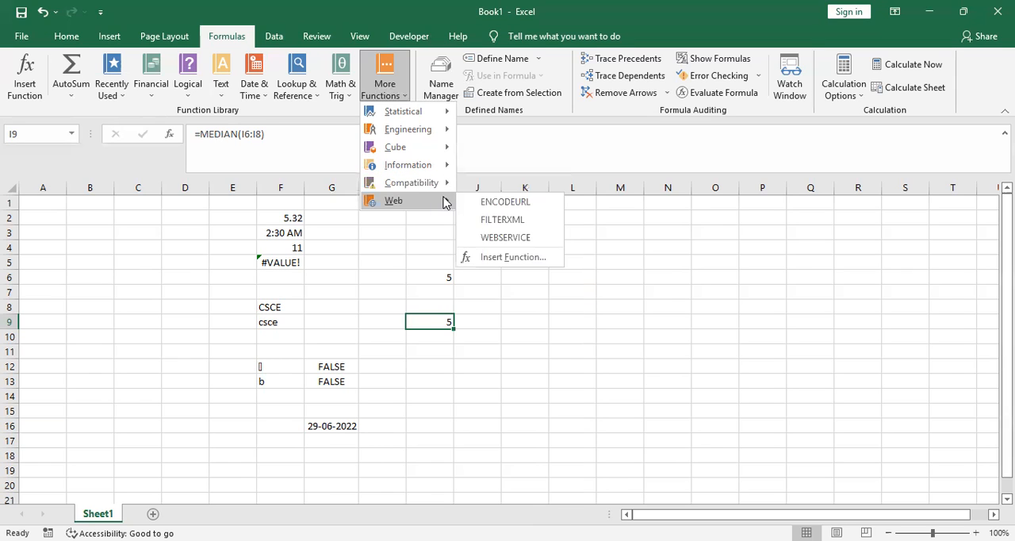
pyautogui.click(519, 237)
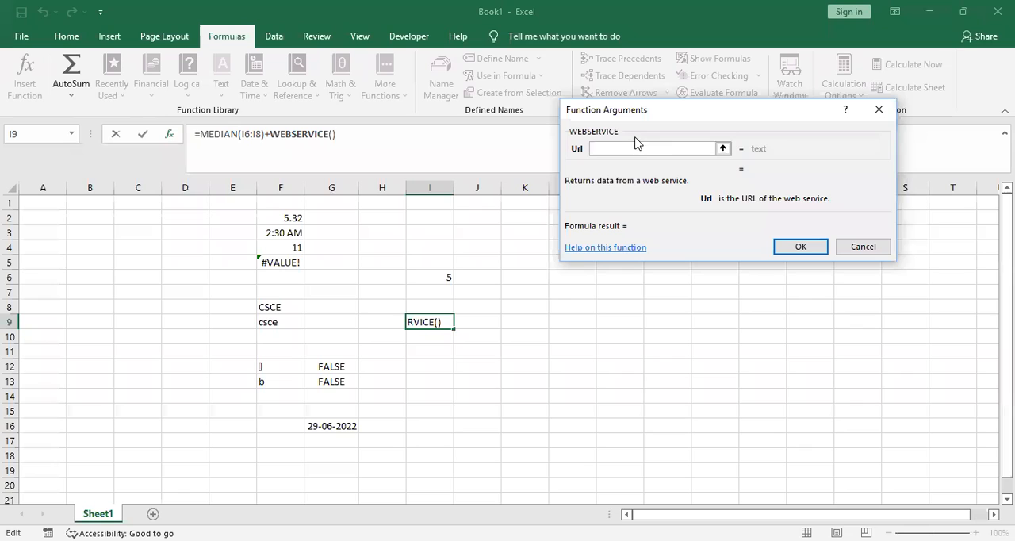
pyautogui.write('www')
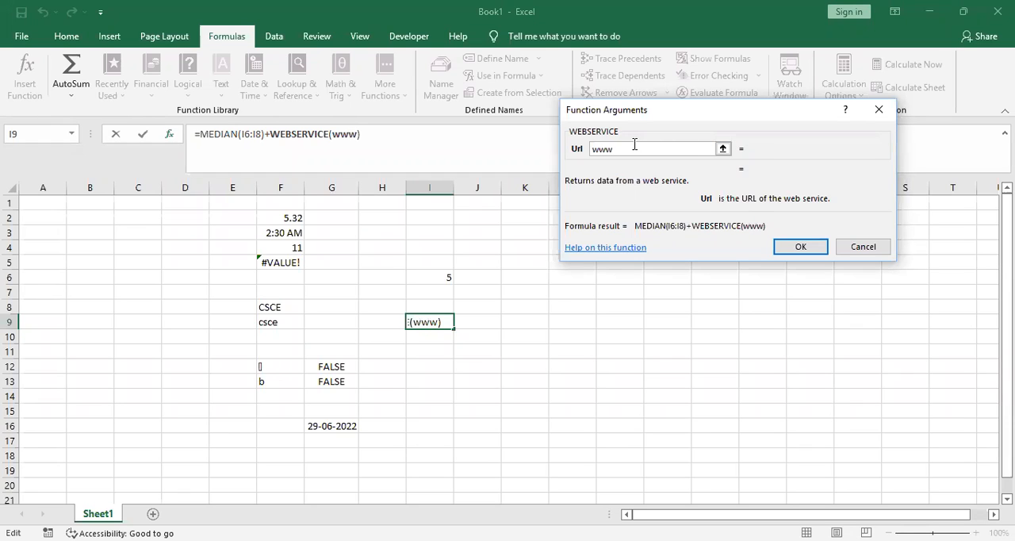
pyautogui.write('.google.com')
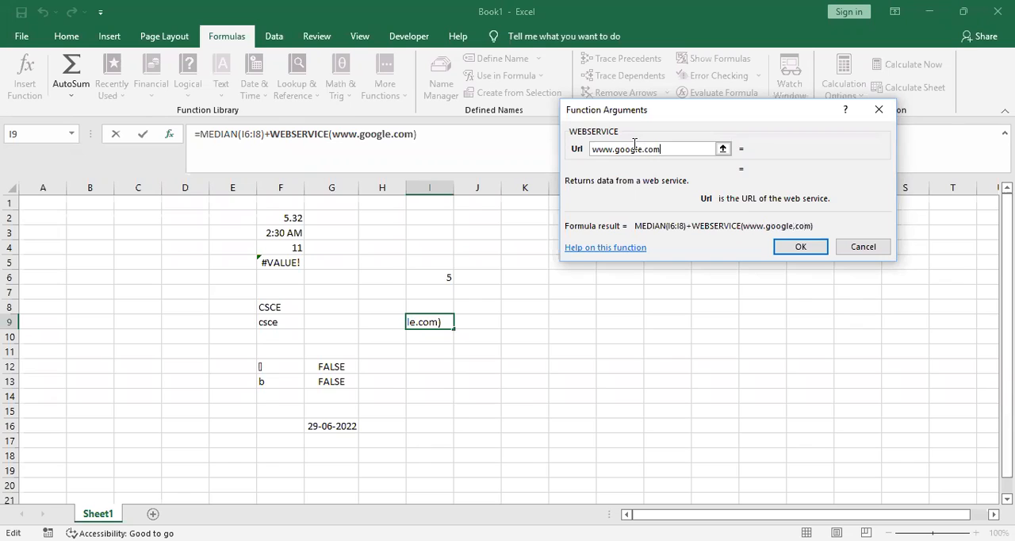
pyautogui.click(799, 246)
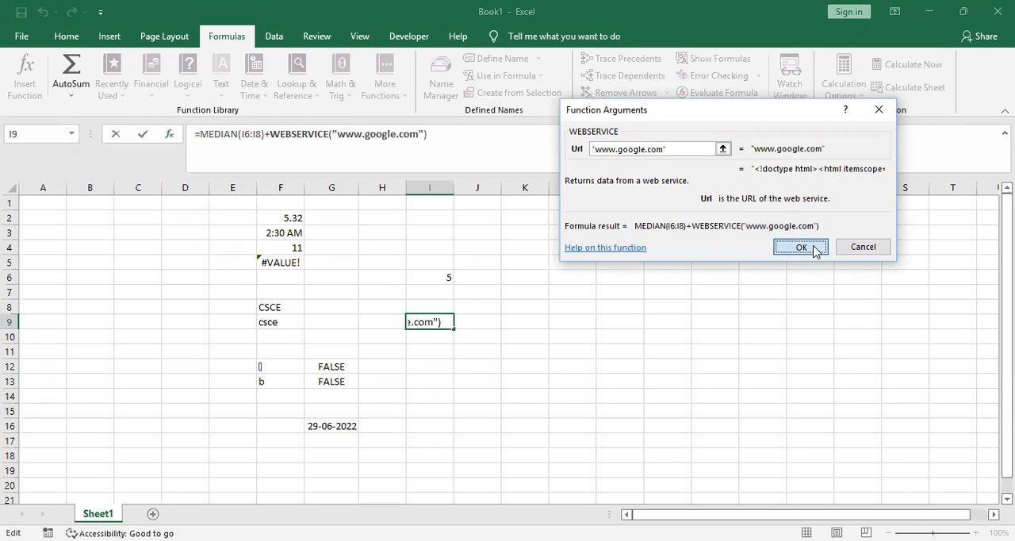
# Replace the MEDIAN(I6:I8)+ part of the formula in cell I9 with the reference I15
pyautogui.click(435, 347)
pyautogui.click(435, 320)
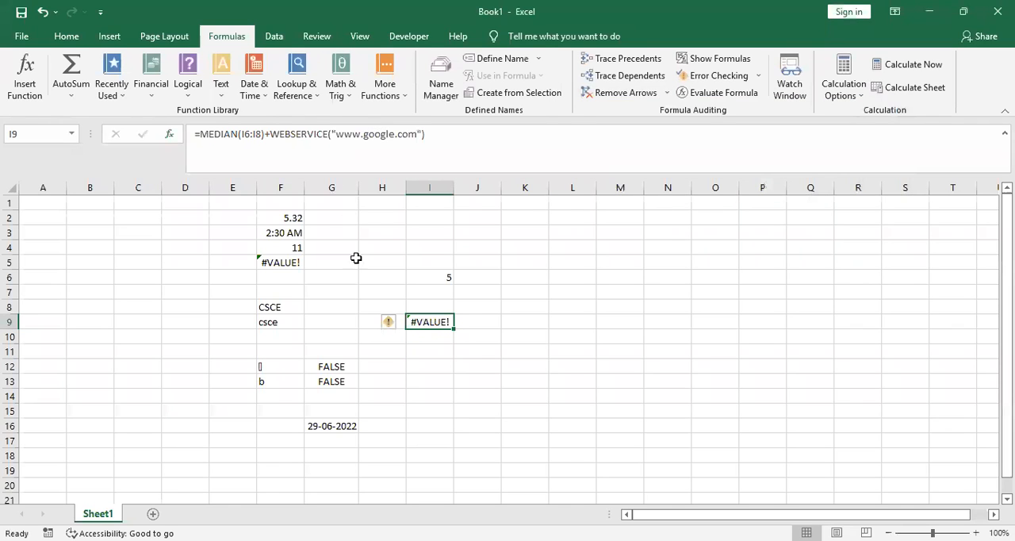
pyautogui.click(268, 134)
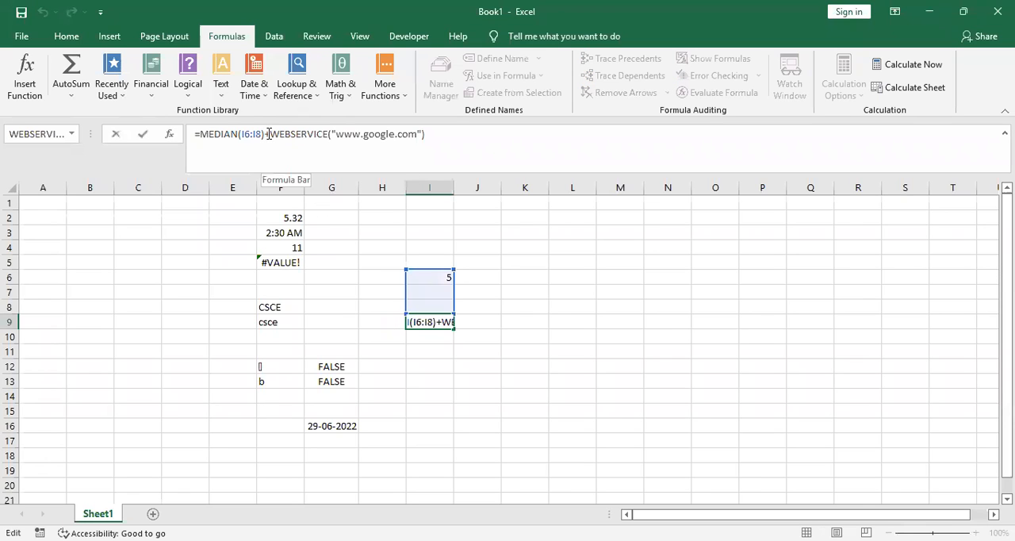
pyautogui.press('BackSpace')
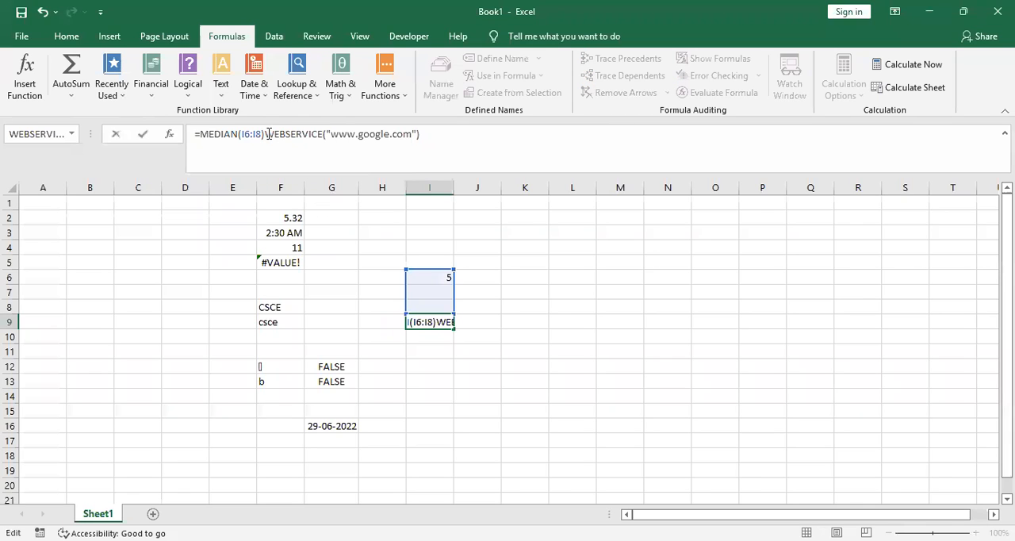
pyautogui.hotkey('shift', 'Home')
pyautogui.press('BackSpace')
pyautogui.write('=')
pyautogui.click(443, 341)
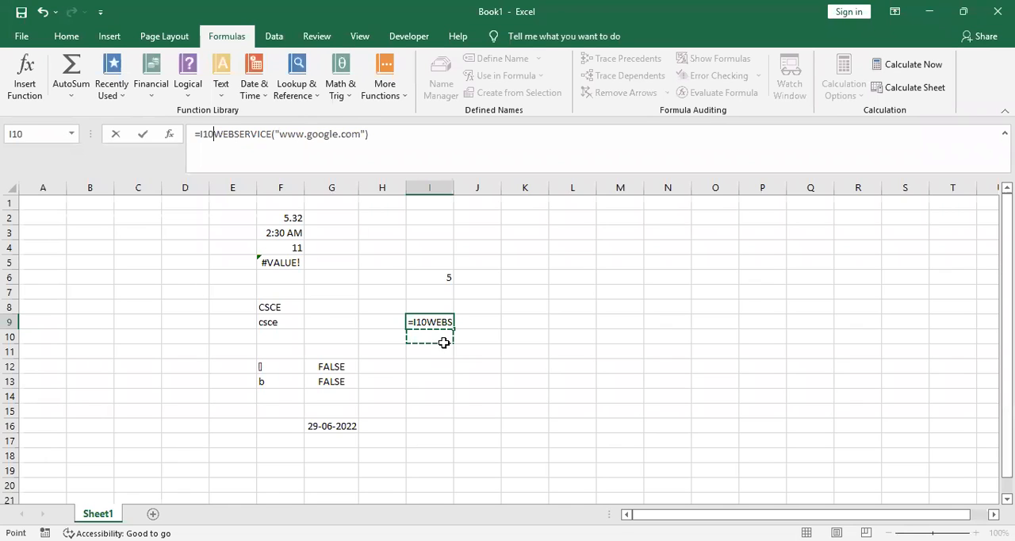
pyautogui.click(415, 407)
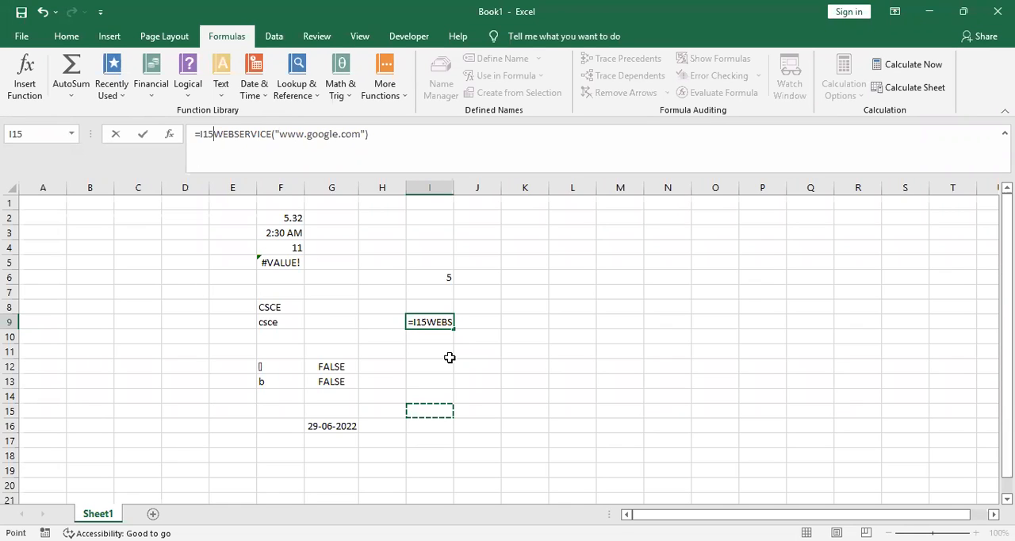
pyautogui.press('Return')
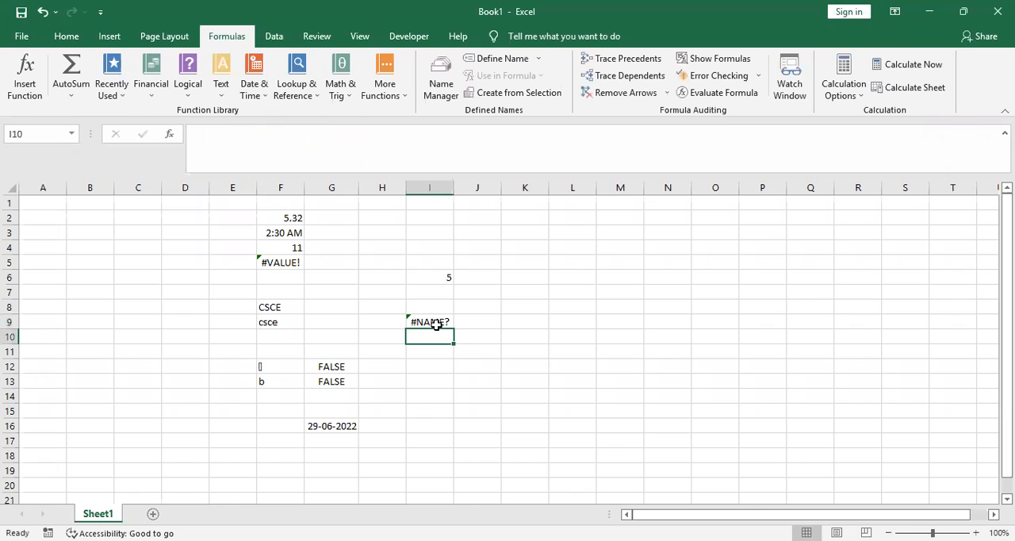
pyautogui.click(436, 321)
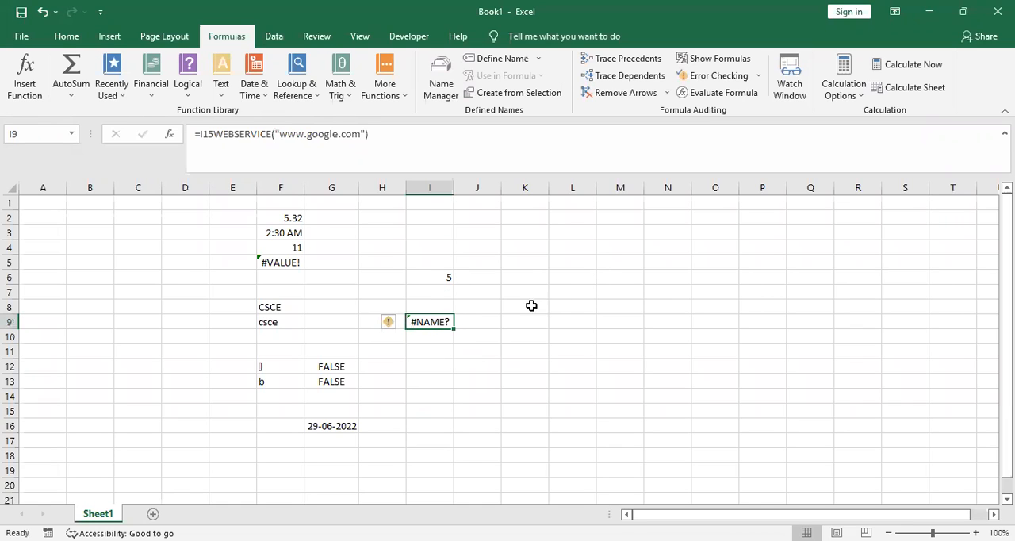
pyautogui.click(215, 134)
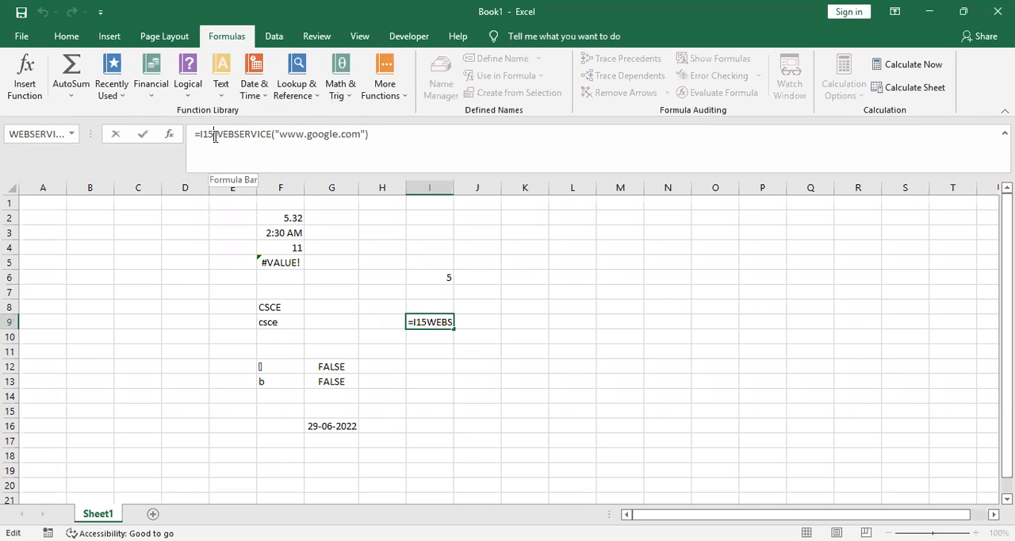
pyautogui.press('BackSpace')
pyautogui.press('BackSpace')
pyautogui.press('BackSpace')
pyautogui.press('Return')
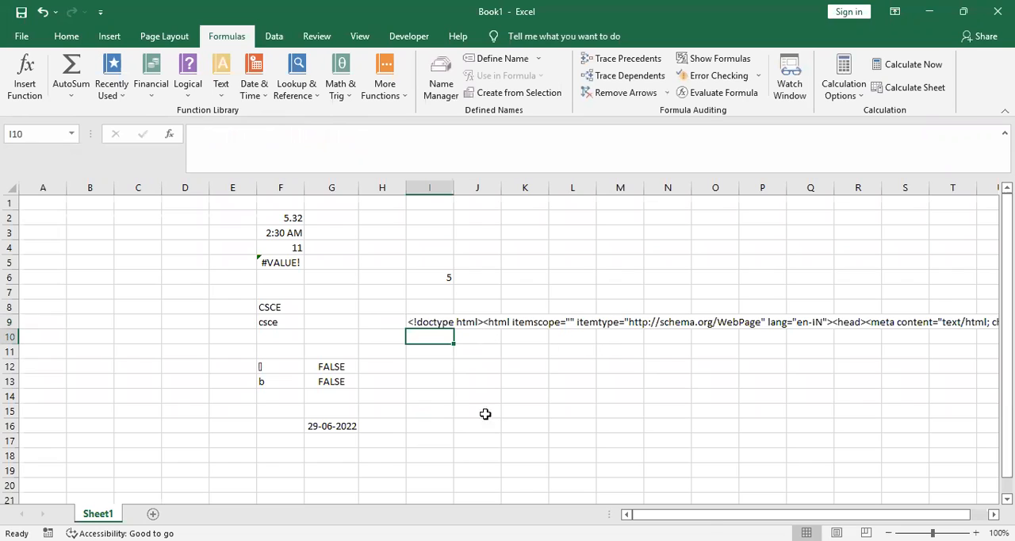
pyautogui.moveTo(707, 517); pyautogui.dragTo(708, 517)
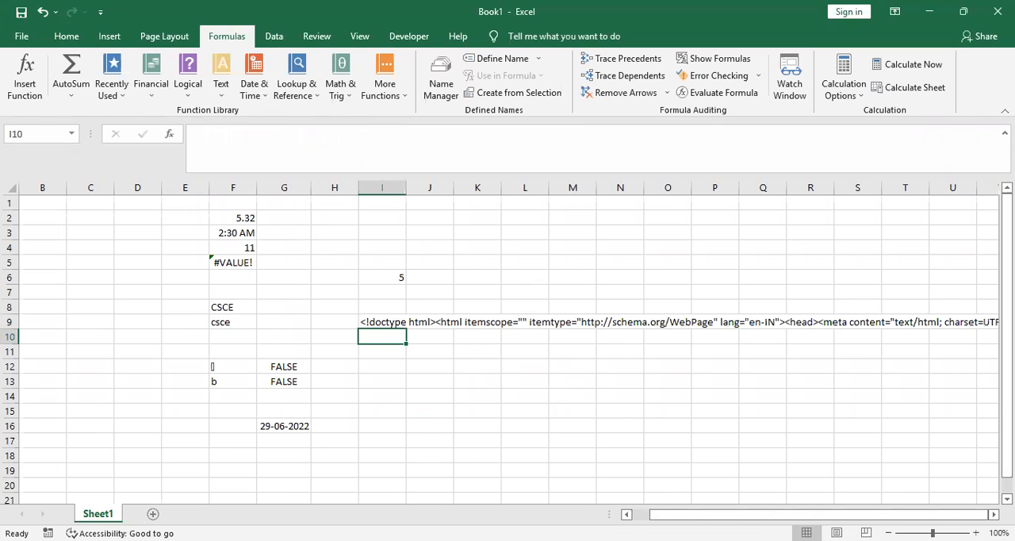
pyautogui.click(397, 321)
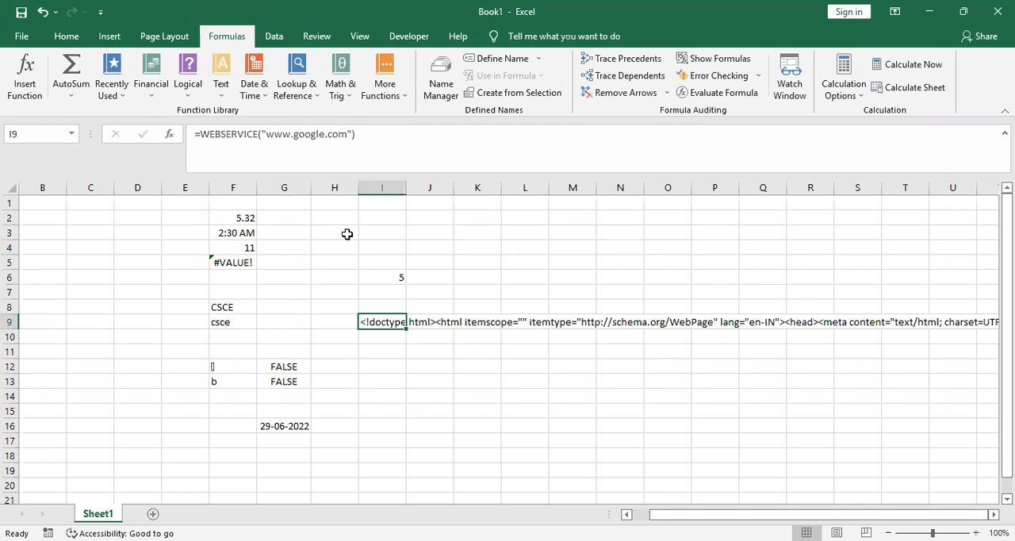
# Look over the additional function categories and view the workbook's list of defined names
pyautogui.click(395, 93)
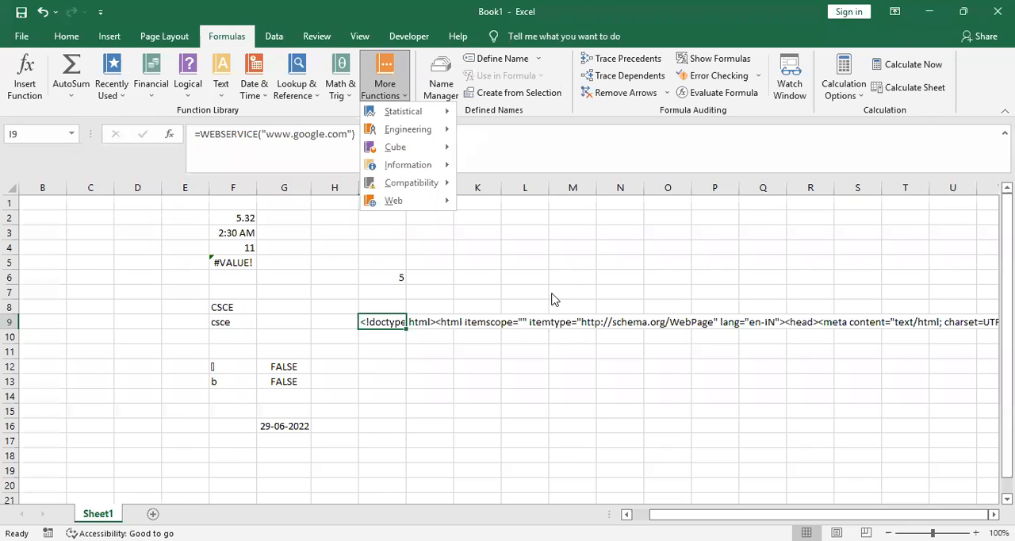
pyautogui.press('Escape')
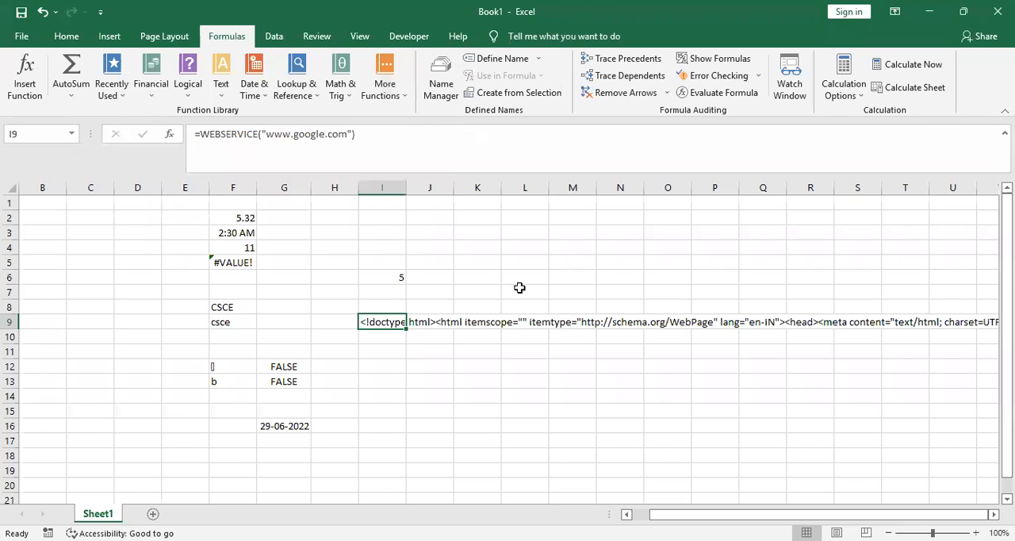
pyautogui.click(449, 93)
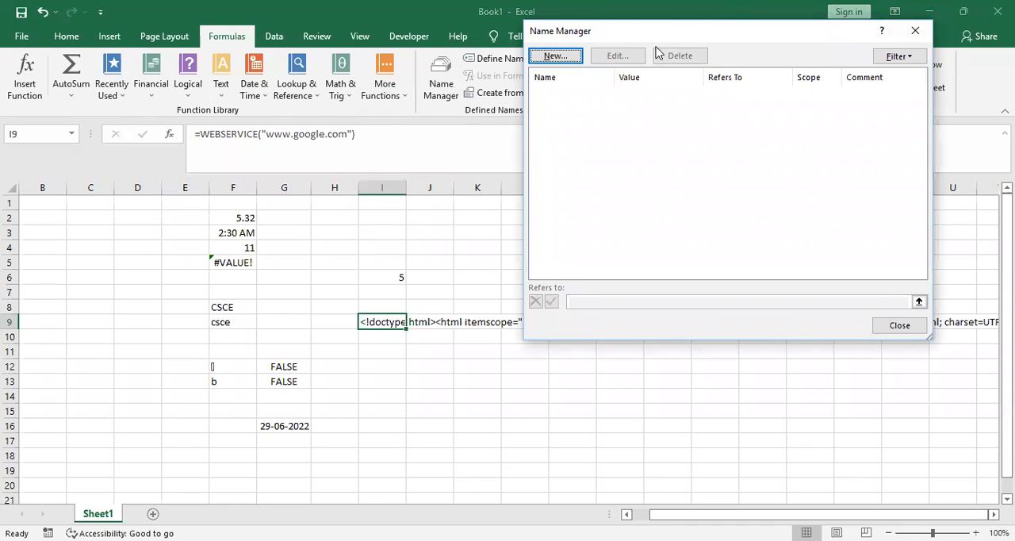
pyautogui.click(913, 32)
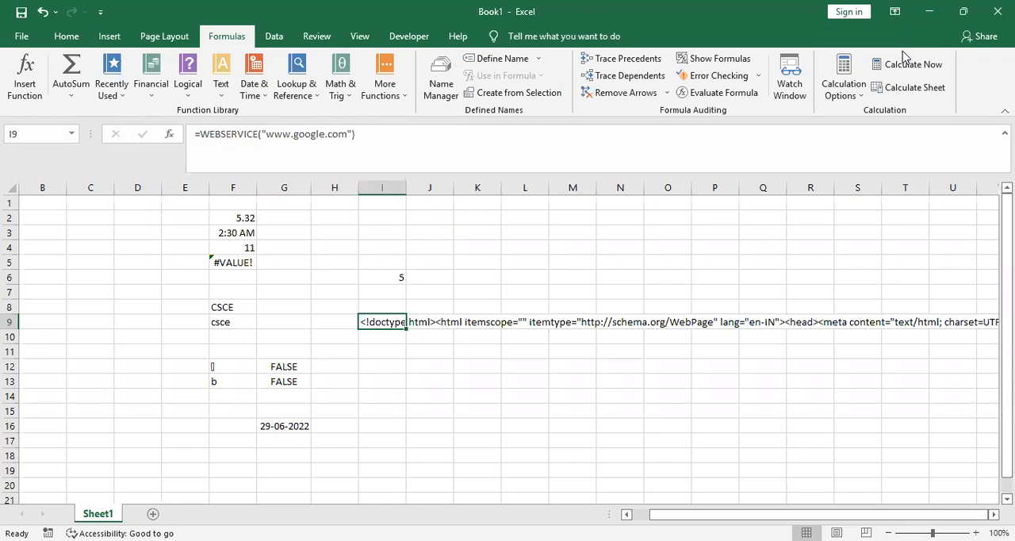
# Define the workbook-scoped name csce for cell I9 and check it by reselecting the cell
pyautogui.click(442, 87)
pyautogui.click(570, 60)
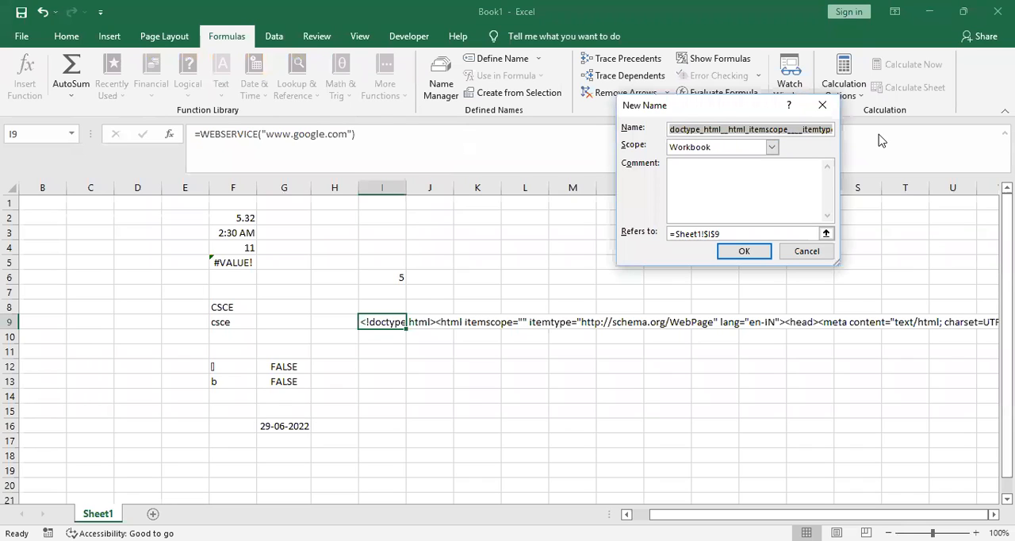
pyautogui.write('csce')
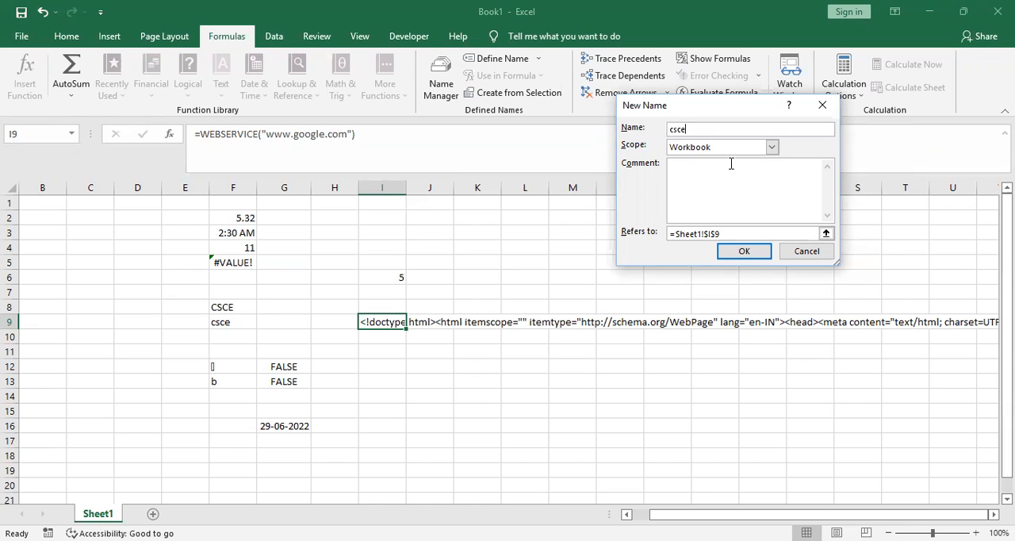
pyautogui.click(755, 252)
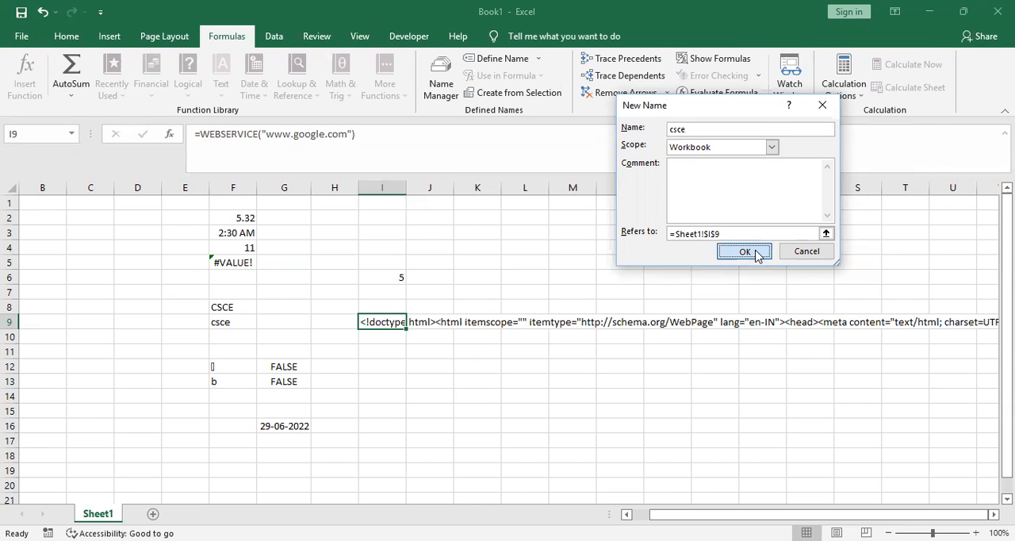
pyautogui.click(900, 326)
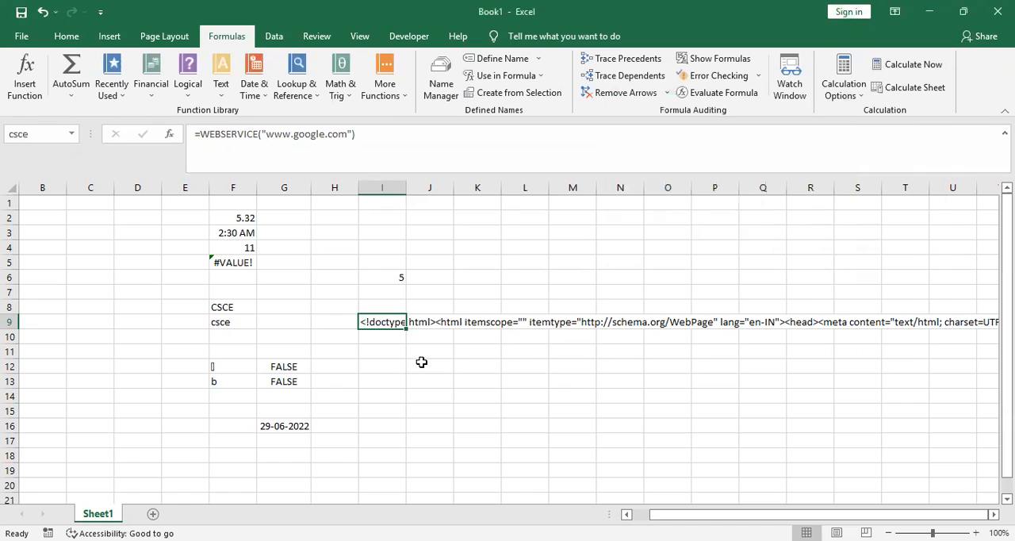
pyautogui.click(421, 362)
pyautogui.click(394, 327)
# Remove +SQRT(25) from the formula in cell G16 so it contains only =TODAY()
pyautogui.click(397, 351)
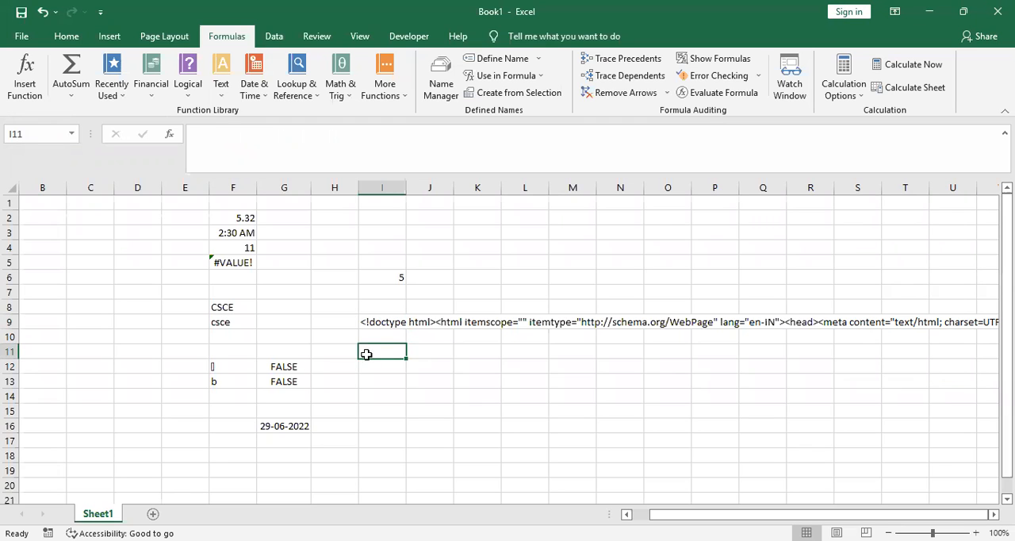
pyautogui.click(297, 367)
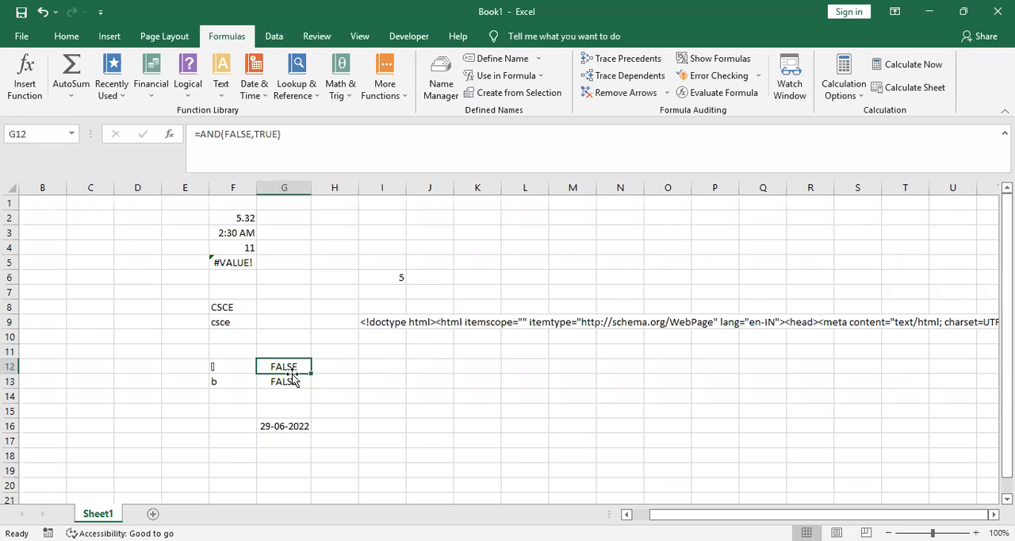
pyautogui.click(287, 425)
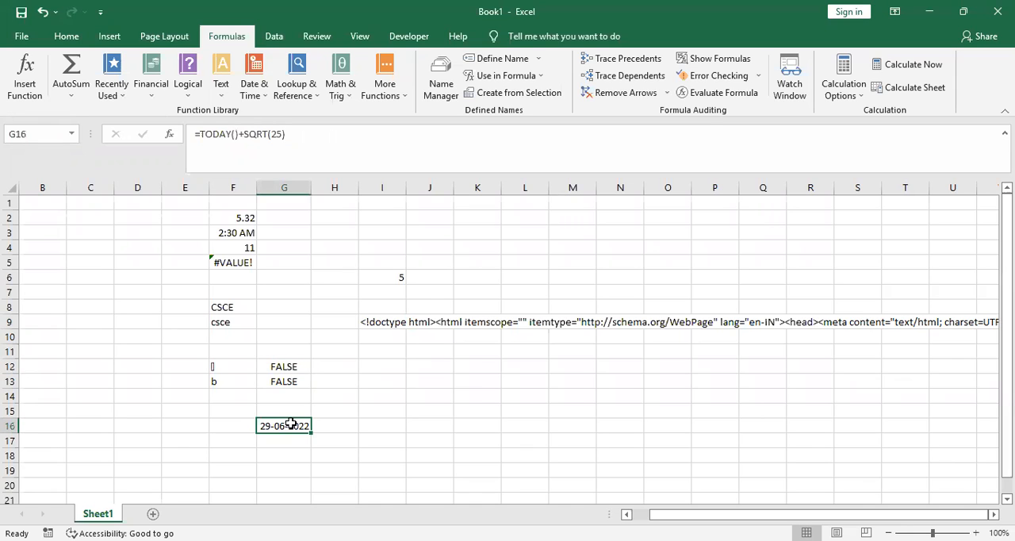
pyautogui.click(291, 131)
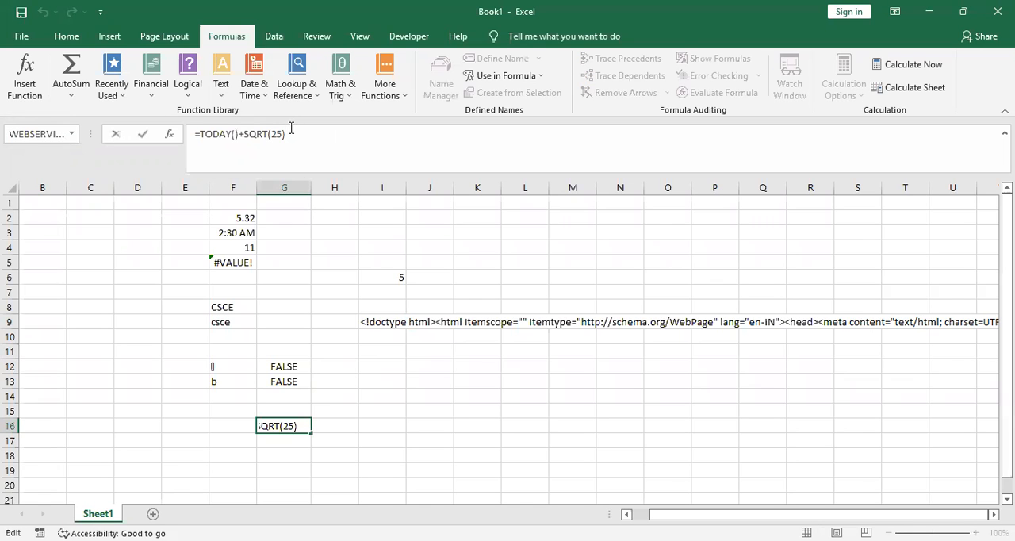
pyautogui.press('BackSpace')
pyautogui.press('BackSpace')
pyautogui.press('BackSpace')
pyautogui.press('BackSpace')
pyautogui.press('BackSpace')
pyautogui.press('BackSpace')
pyautogui.press('BackSpace')
pyautogui.press('BackSpace')
pyautogui.press('BackSpace')
pyautogui.press('Return')
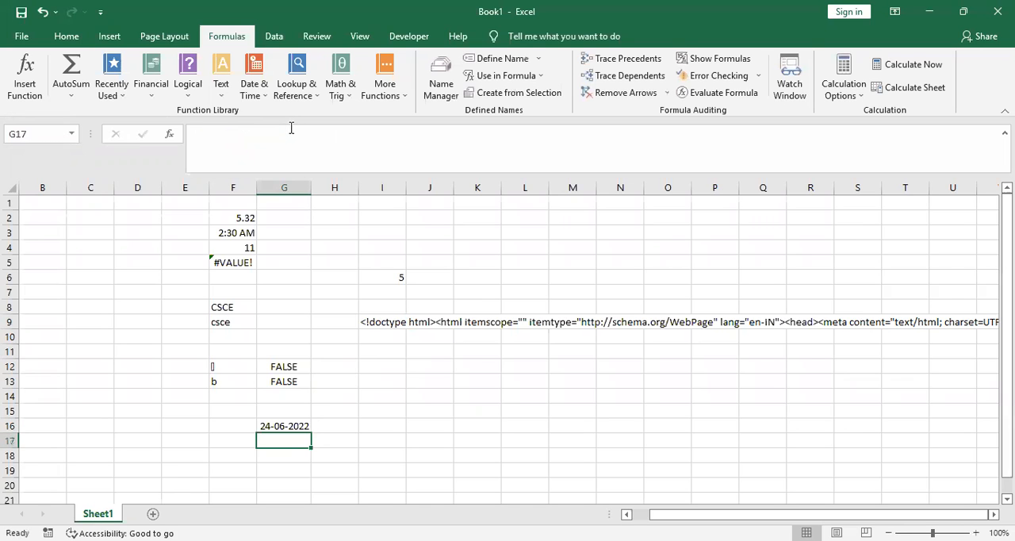
pyautogui.click(293, 425)
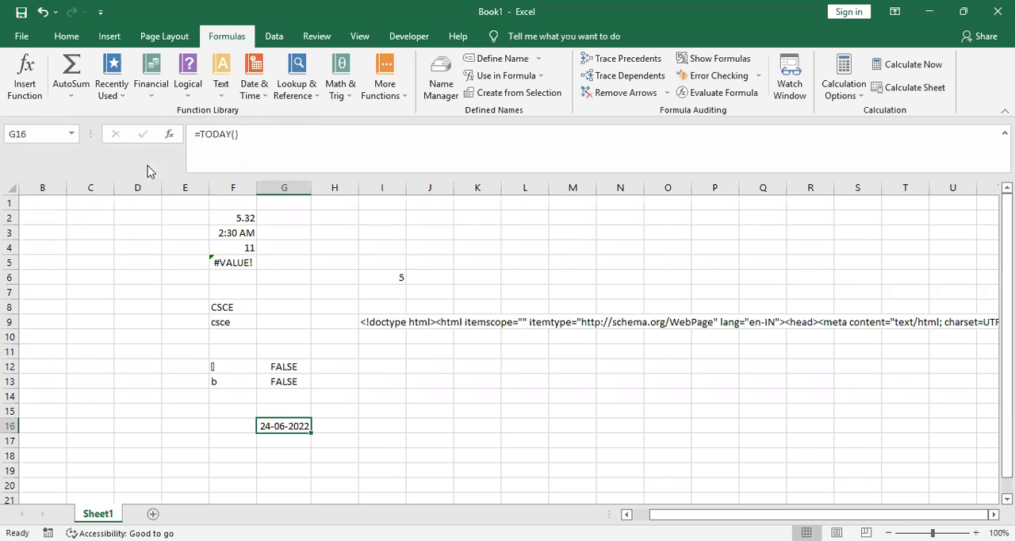
pyautogui.click(22, 135)
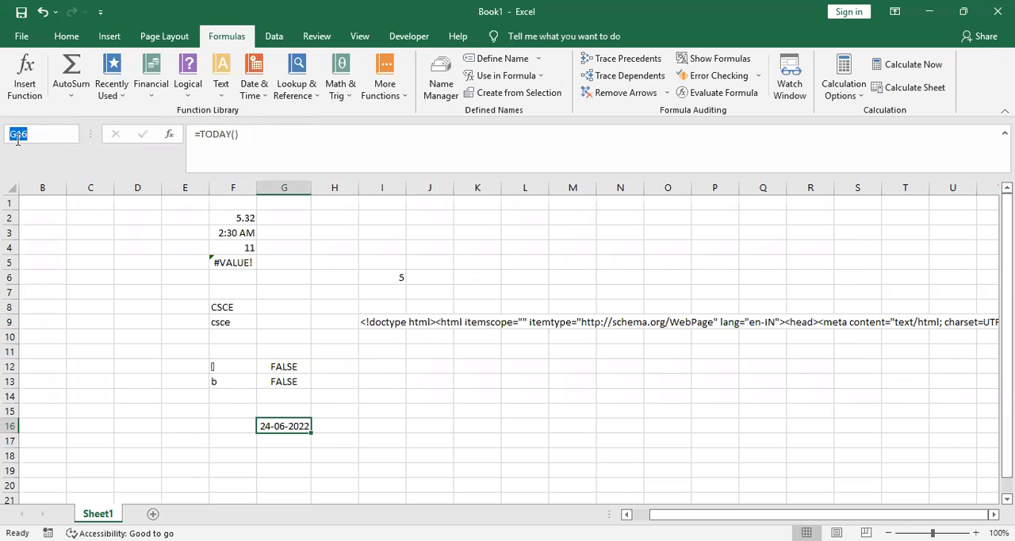
pyautogui.click(700, 290)
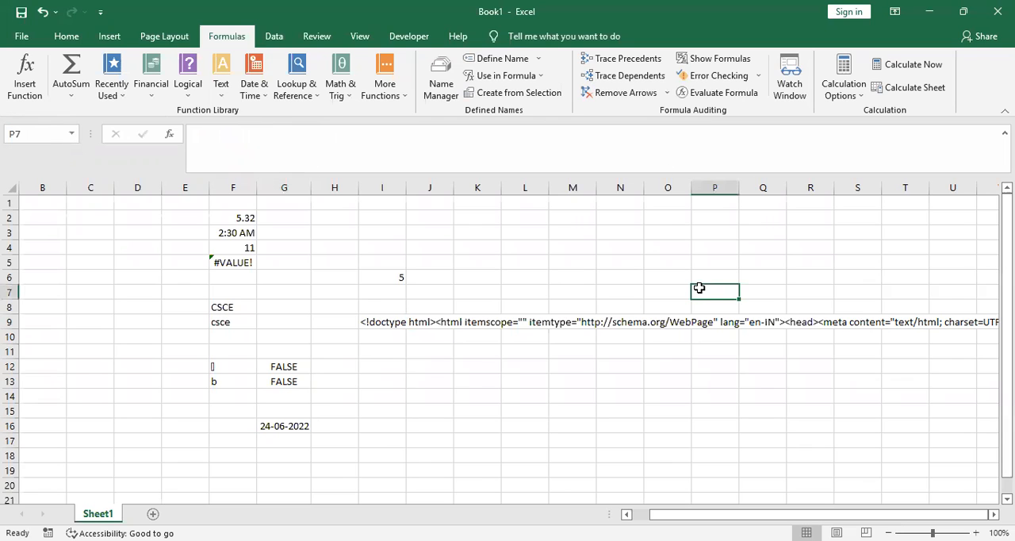
# Define the workbook-scoped name todaysdate for cell G16
pyautogui.click(278, 425)
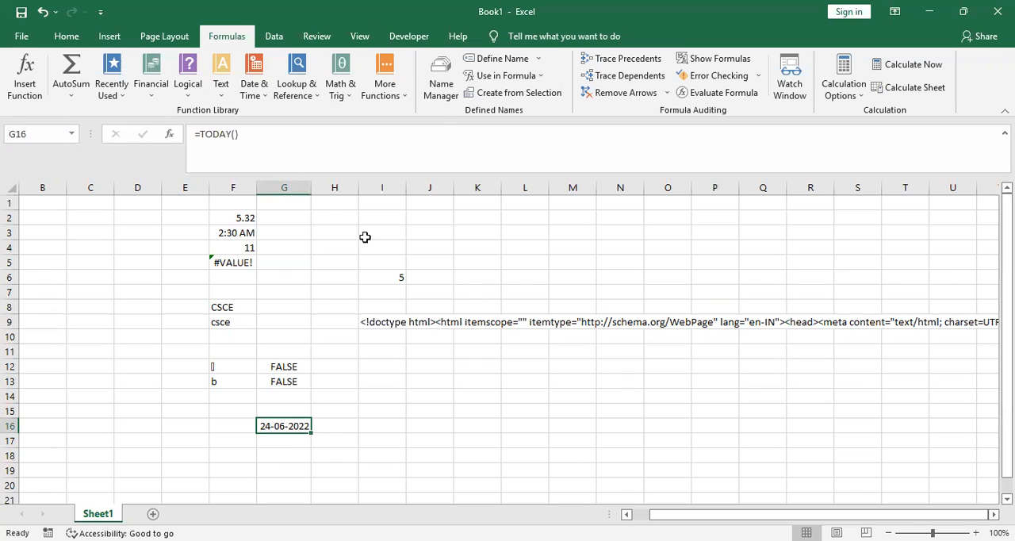
pyautogui.click(445, 87)
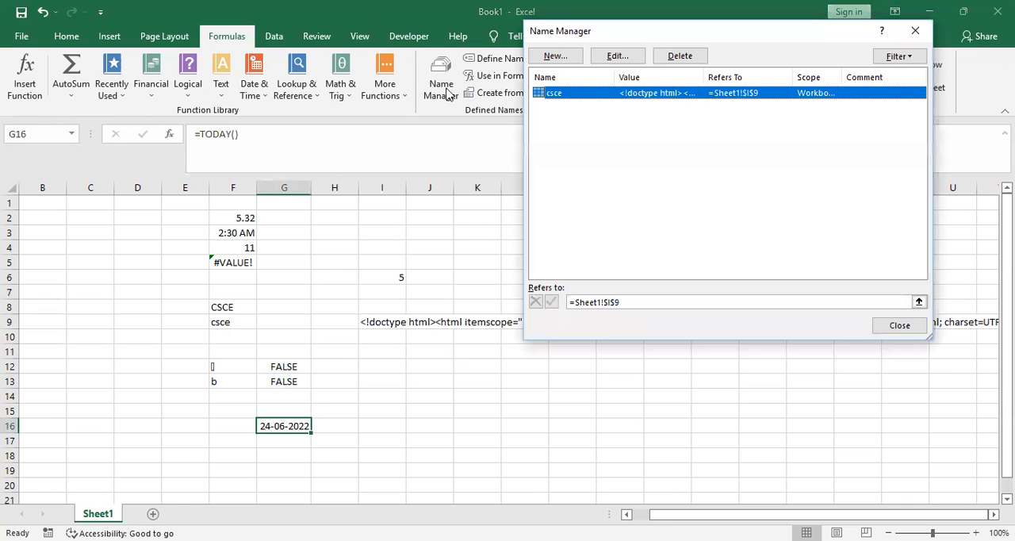
pyautogui.click(554, 56)
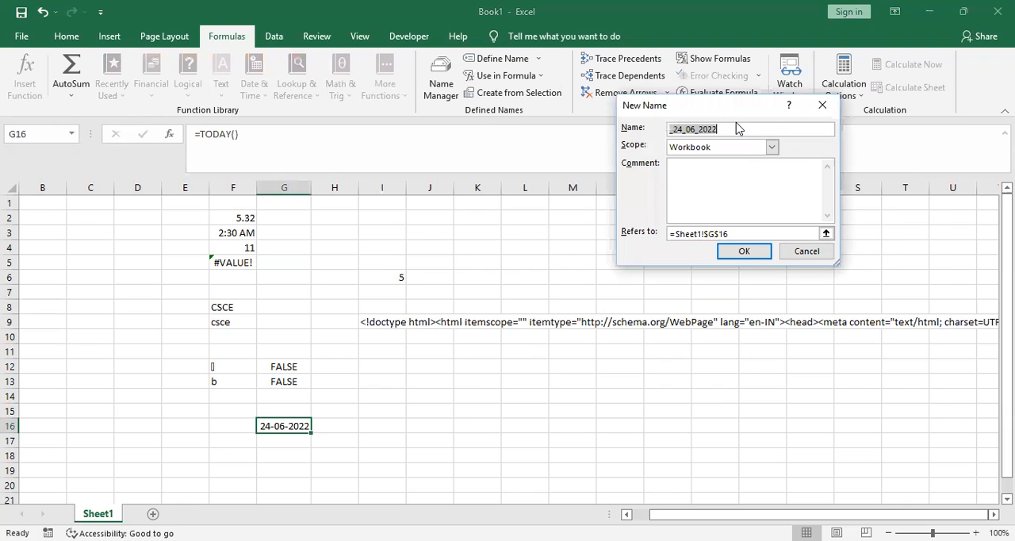
pyautogui.write('t')
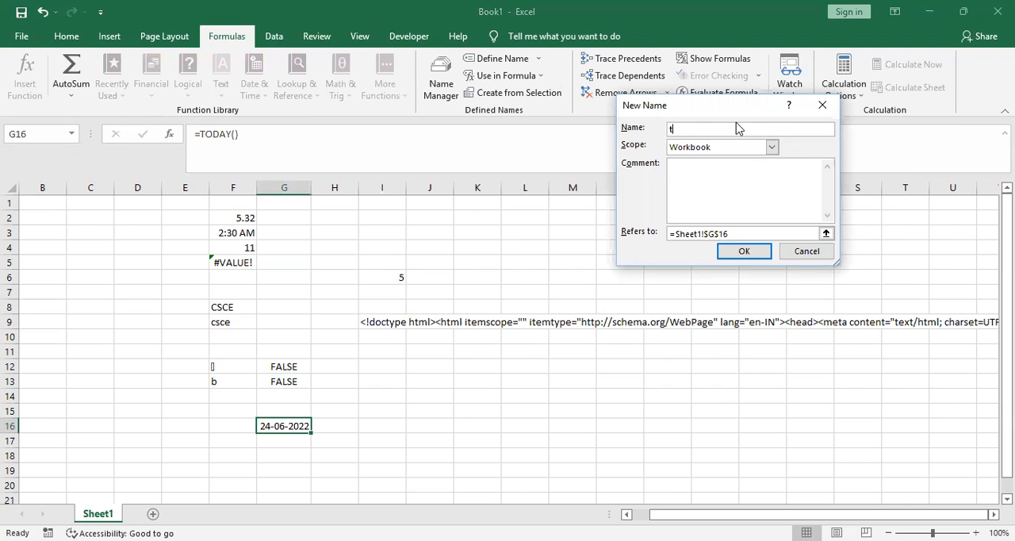
pyautogui.write('odaysdate')
pyautogui.click(737, 252)
pyautogui.click(742, 251)
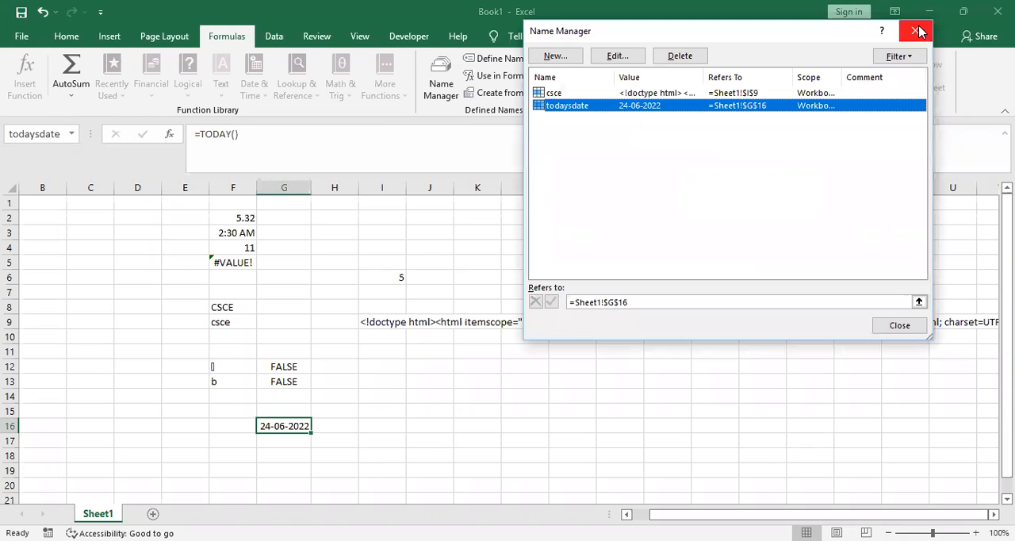
pyautogui.click(918, 31)
pyautogui.click(233, 307)
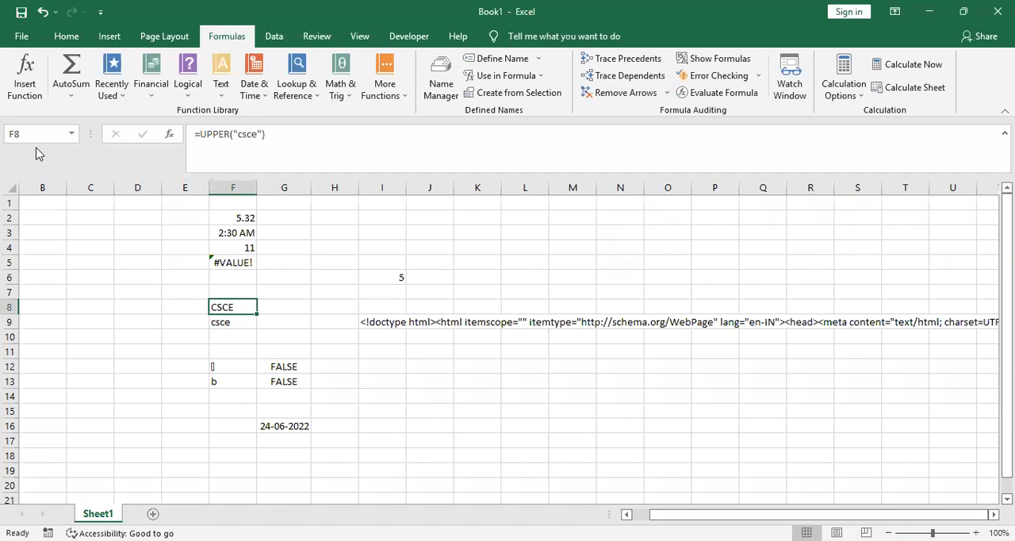
# Try to apply the defined names csce and todaysdate to the formula in cell G16
pyautogui.click(293, 425)
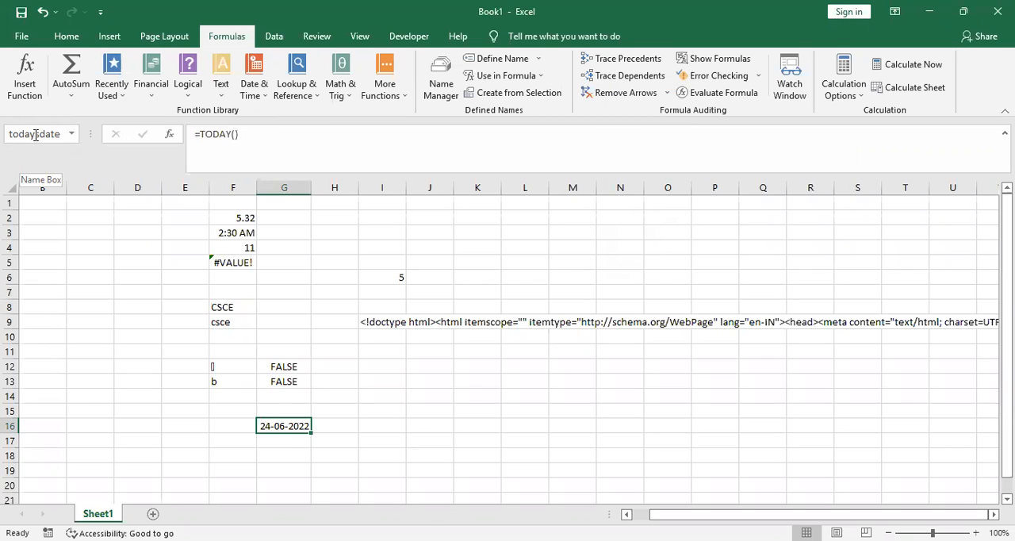
pyautogui.click(539, 60)
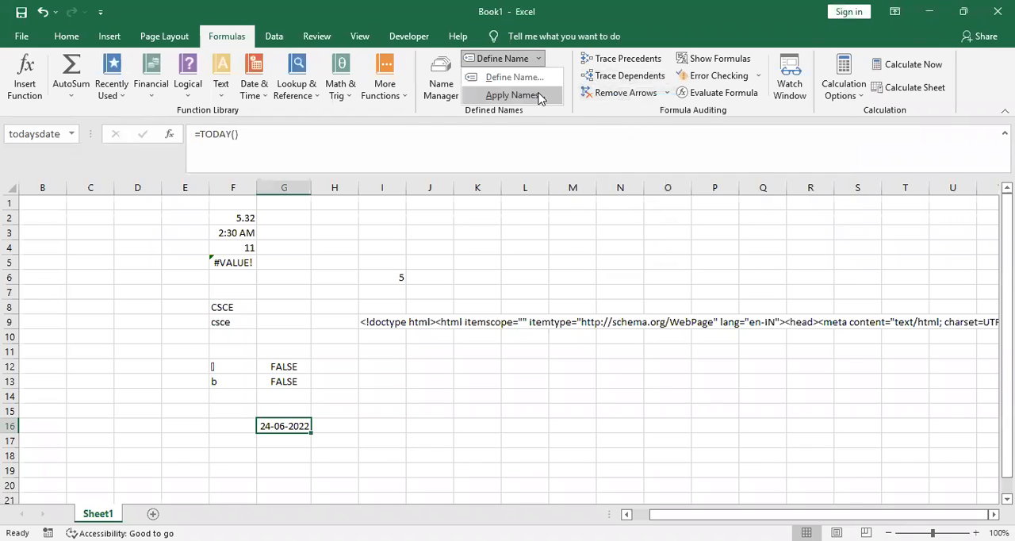
pyautogui.click(511, 77)
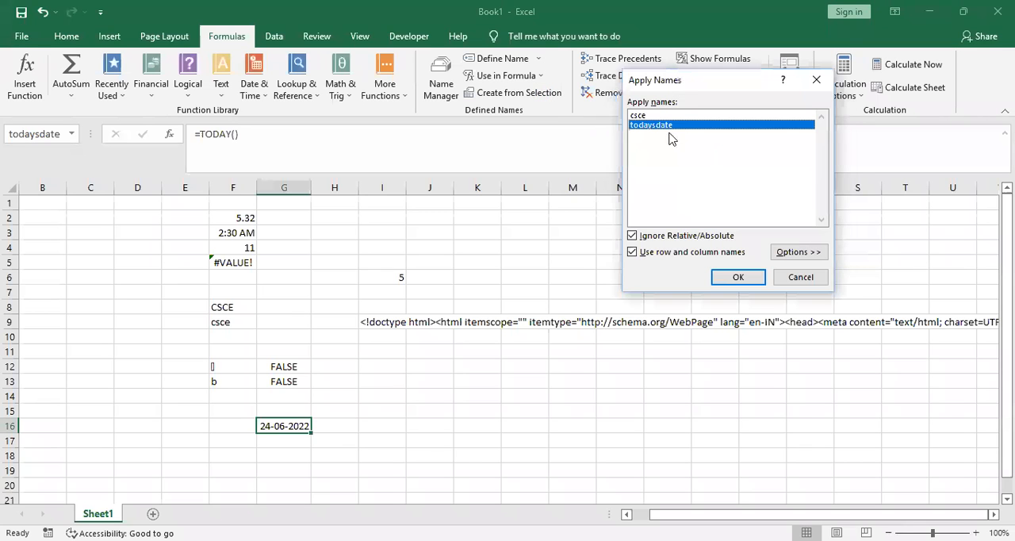
pyautogui.click(667, 115)
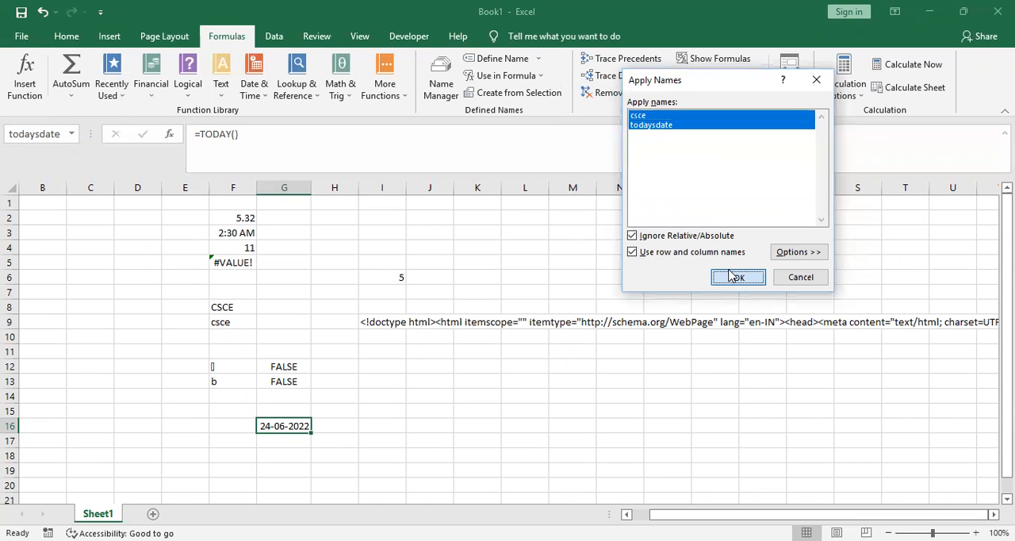
pyautogui.press('Return')
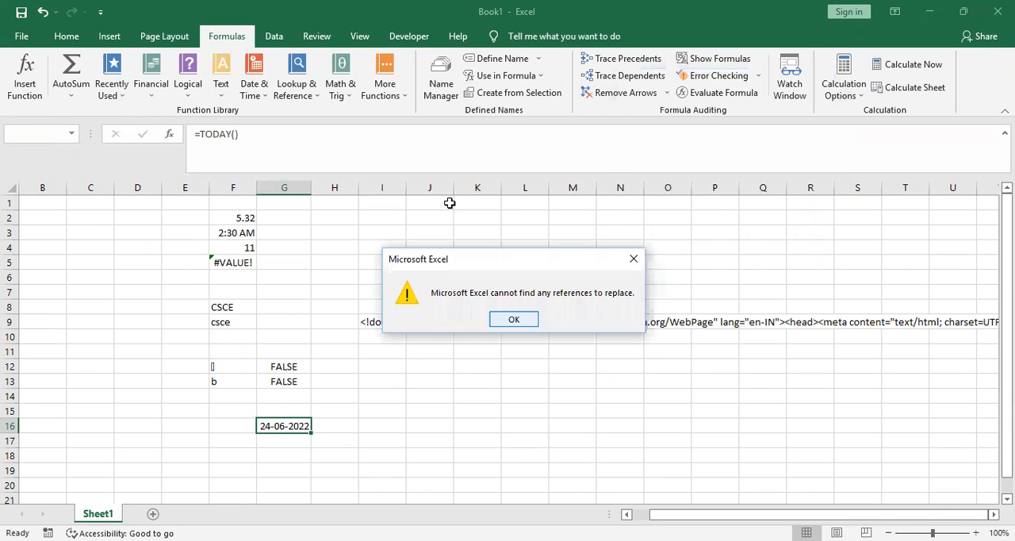
pyautogui.press('Return')
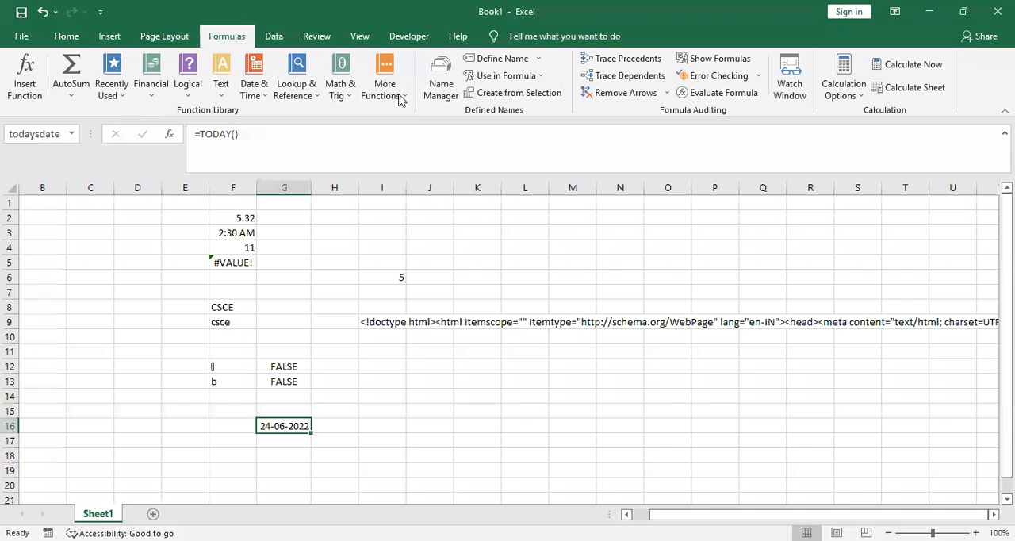
pyautogui.click(539, 77)
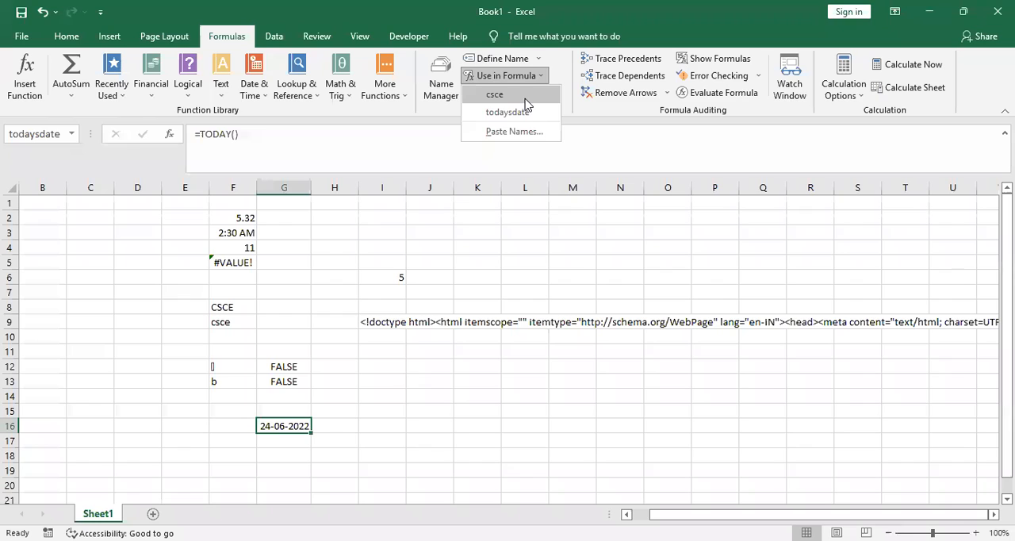
pyautogui.click(525, 96)
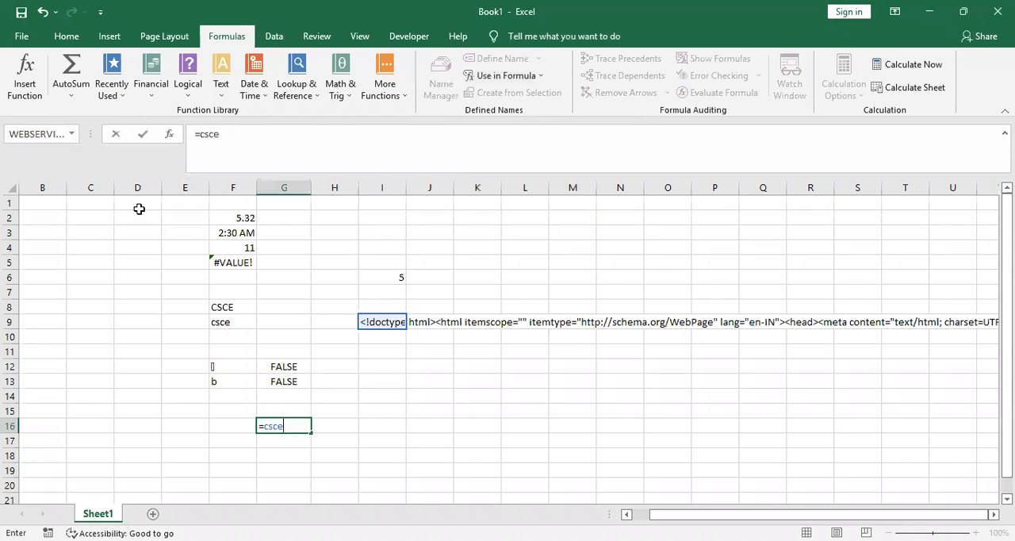
pyautogui.click(28, 135)
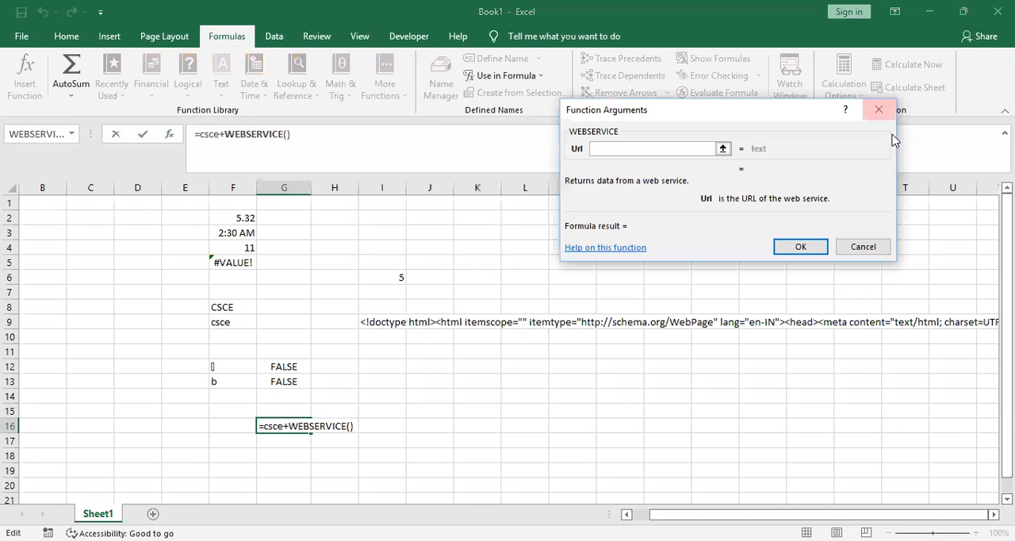
pyautogui.click(302, 445)
pyautogui.click(297, 425)
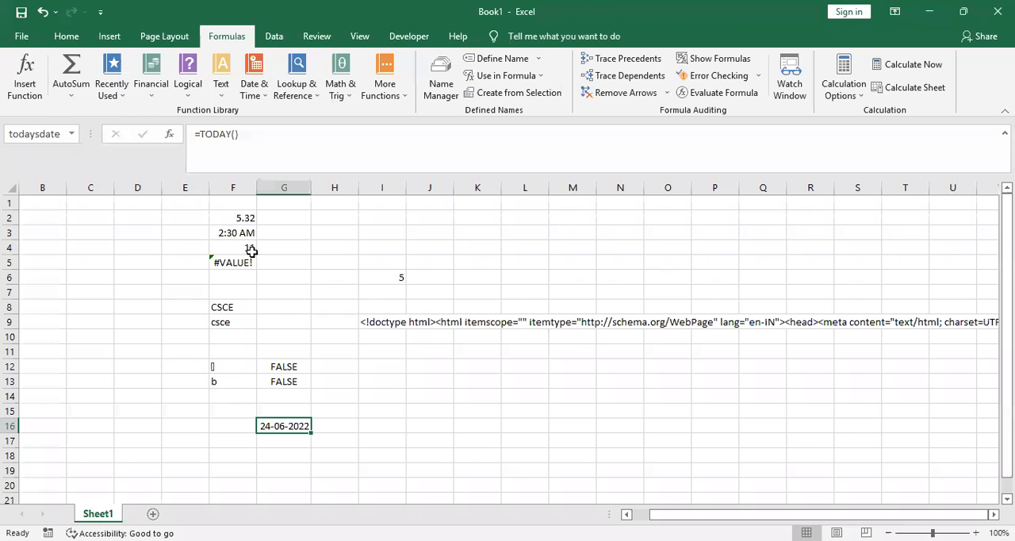
# Append the defined name csce to the formula in cell G16 so it reads =TODAY()+csce
pyautogui.click(239, 133)
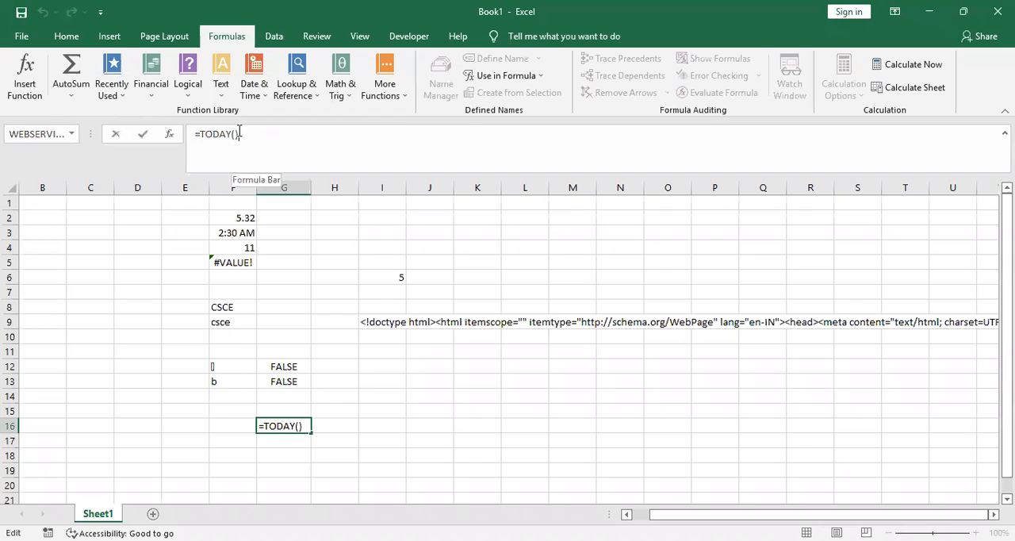
pyautogui.click(519, 79)
pyautogui.click(522, 98)
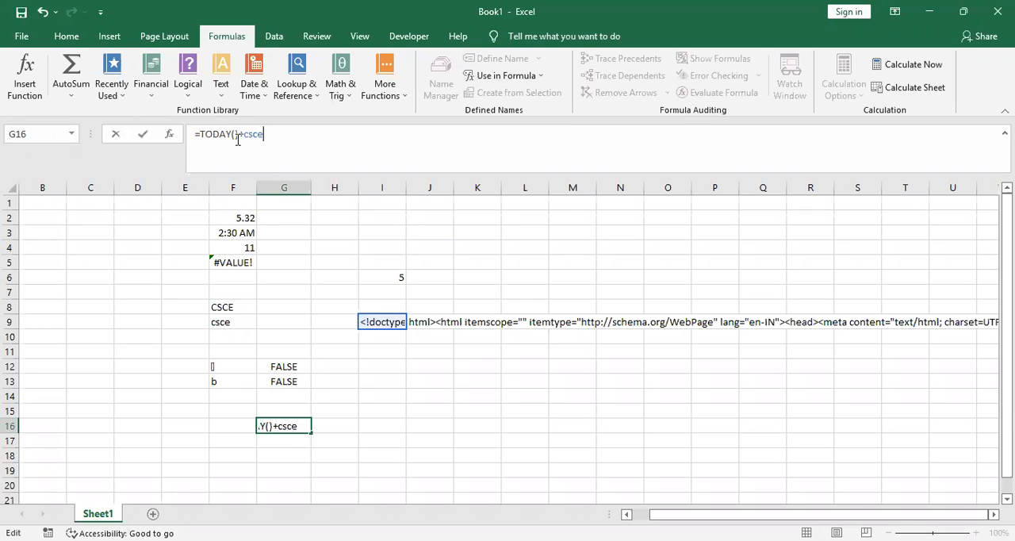
pyautogui.click(318, 394)
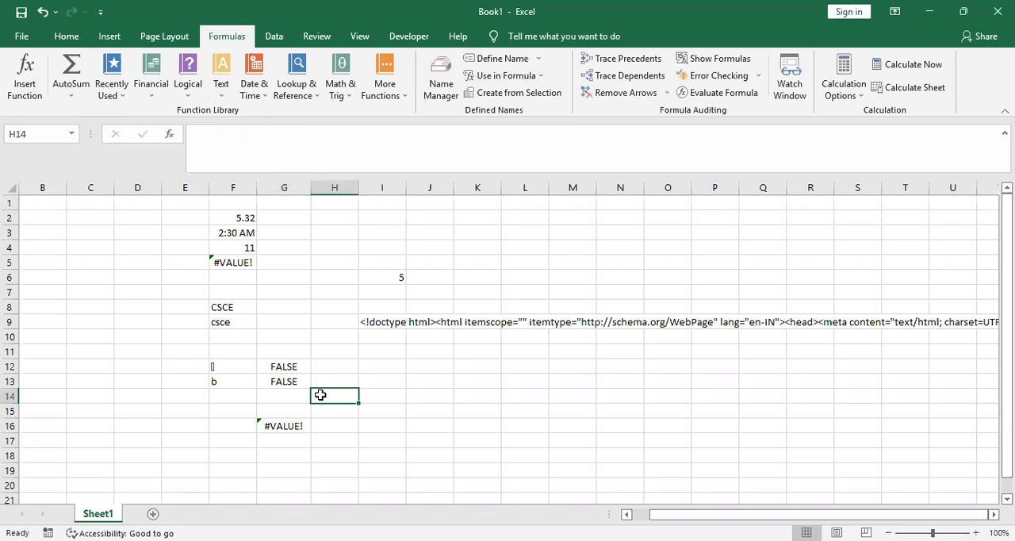
# Remove +csce from the formula in cell G16 so it contains only =TODAY()
pyautogui.click(302, 432)
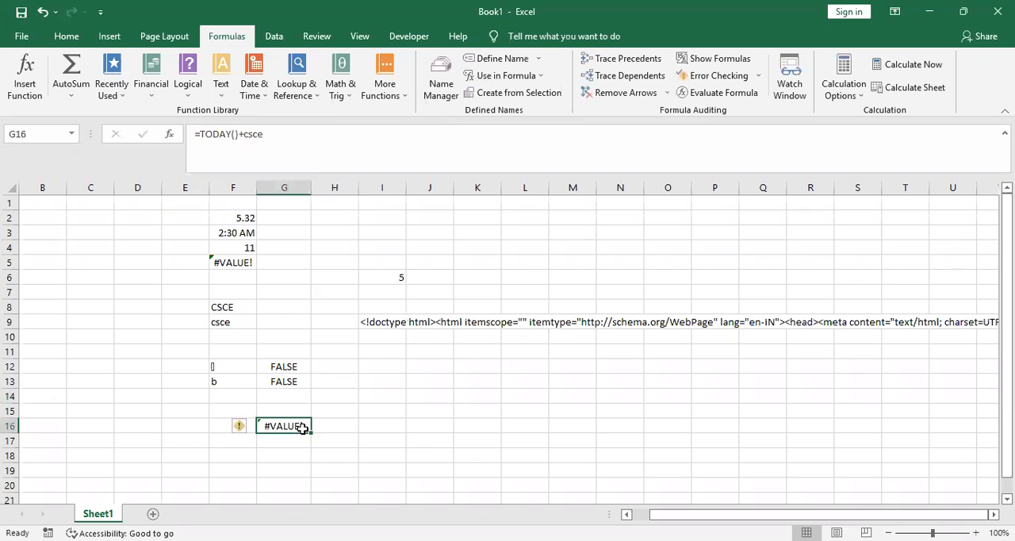
pyautogui.click(276, 136)
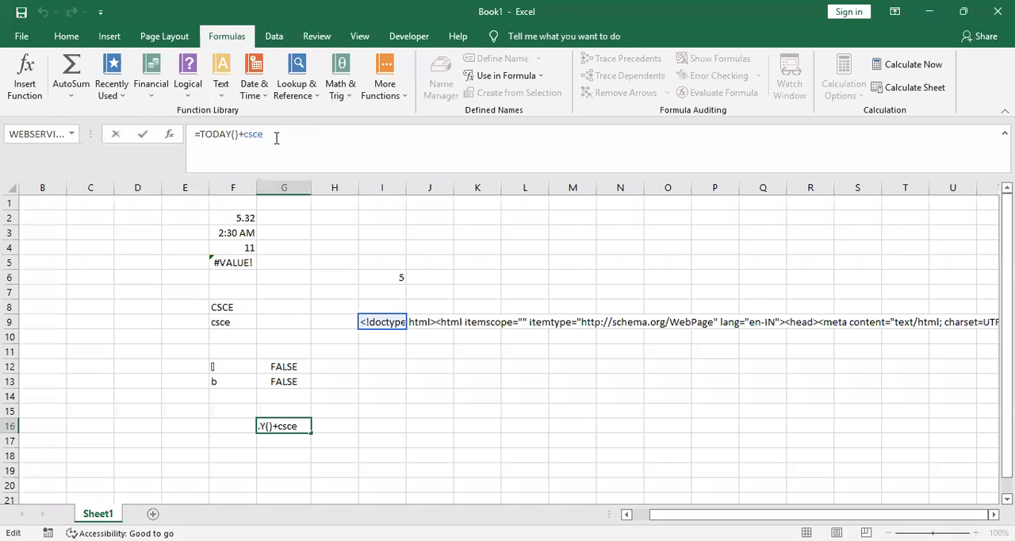
pyautogui.press('BackSpace')
pyautogui.press('BackSpace')
pyautogui.press('BackSpace')
pyautogui.press('BackSpace')
pyautogui.press('BackSpace')
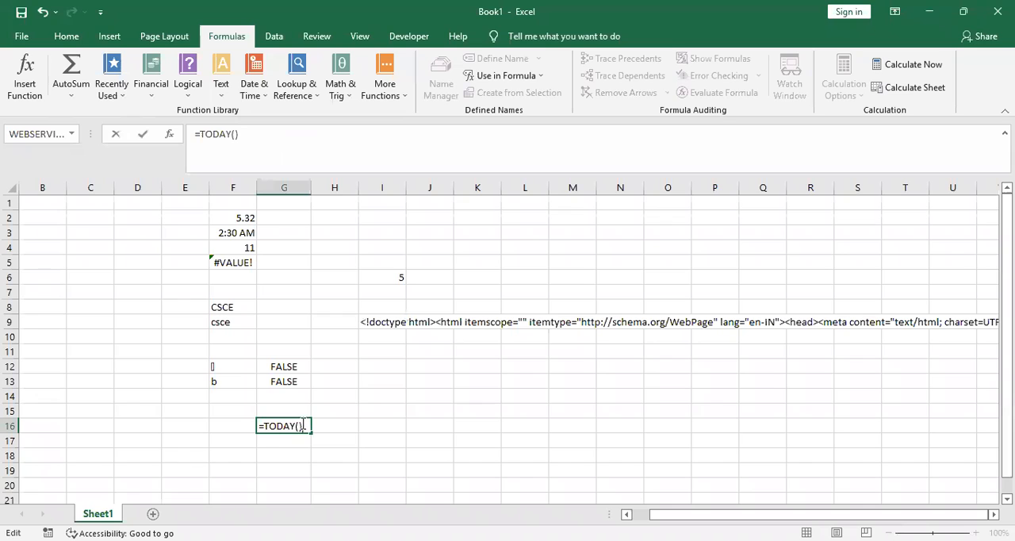
pyautogui.click(539, 79)
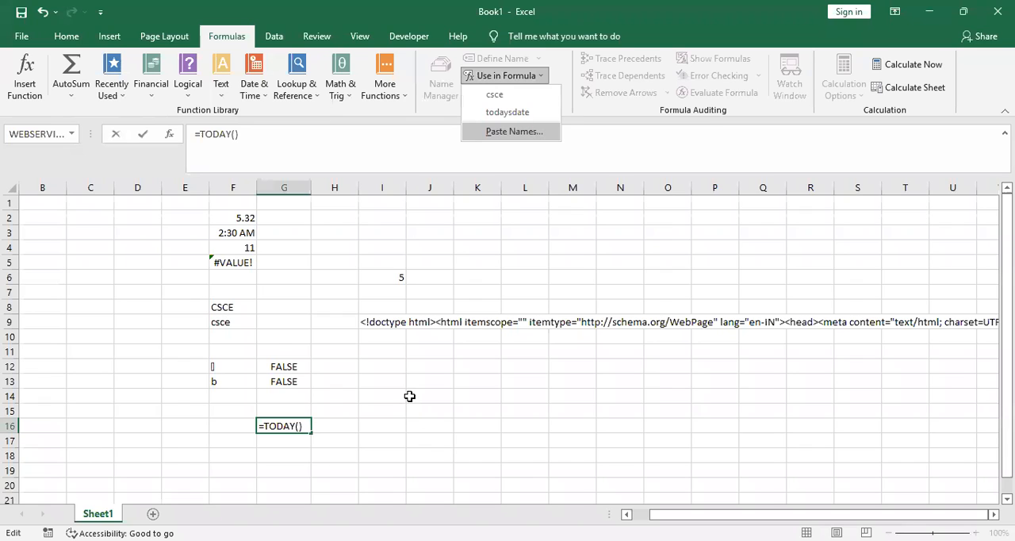
pyautogui.click(274, 354)
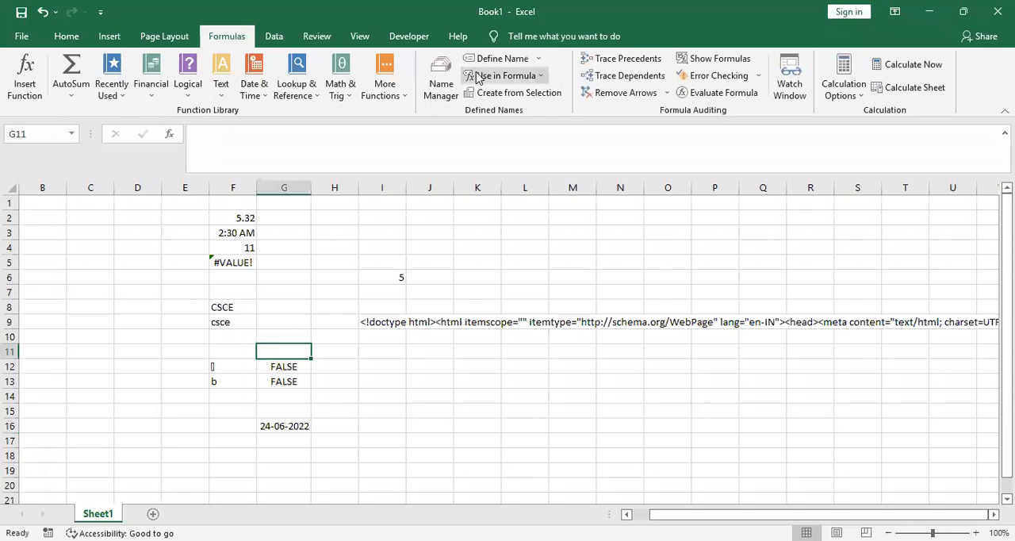
# Try to trace the precedents of the TODAY formula in cell G16 and the WEBSERVICE formula in cell I9
pyautogui.click(285, 423)
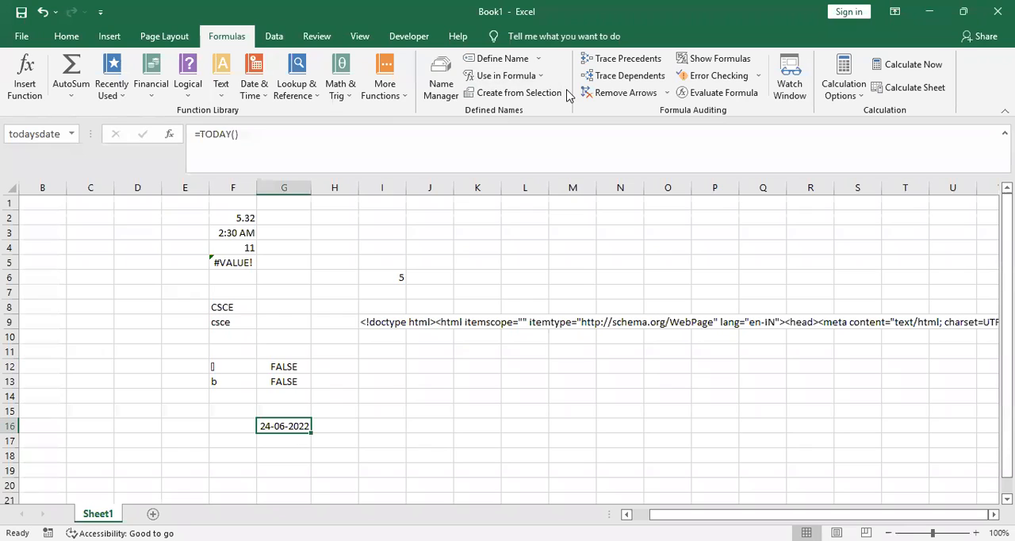
pyautogui.click(622, 61)
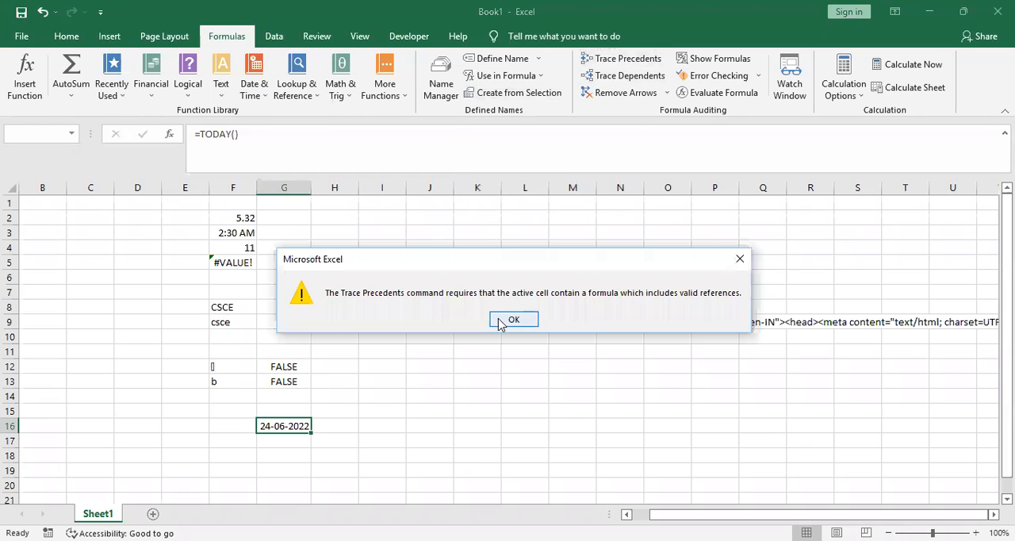
pyautogui.click(498, 319)
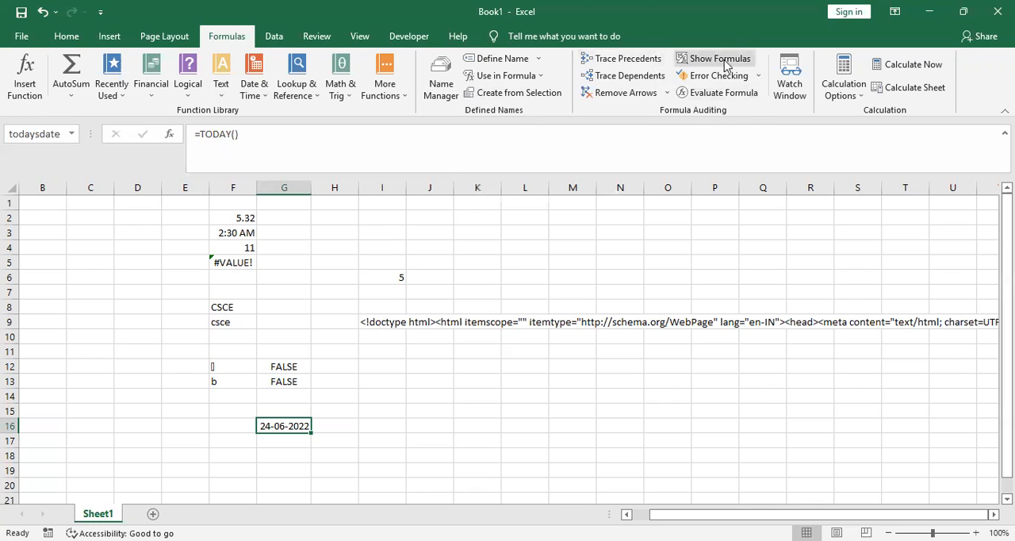
pyautogui.click(625, 60)
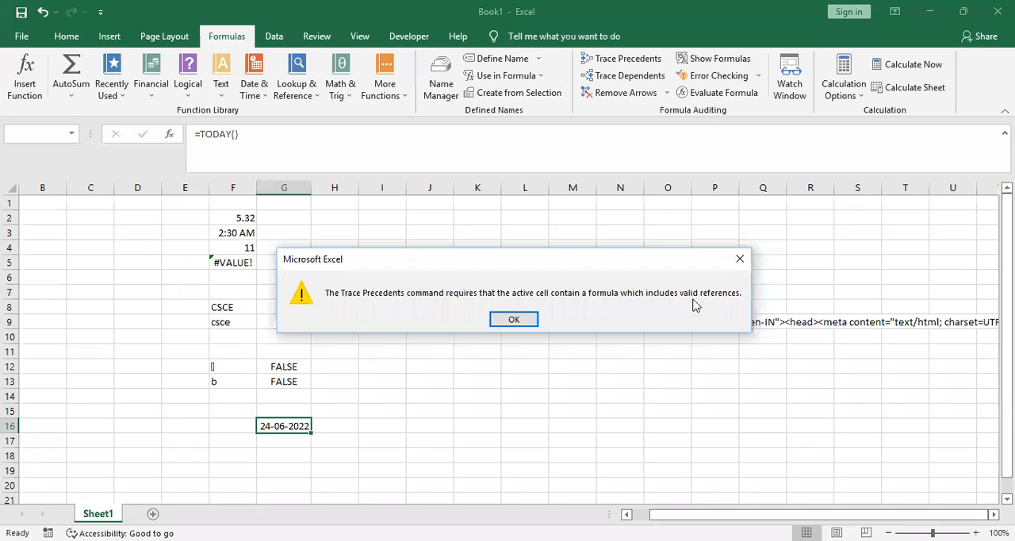
pyautogui.click(521, 318)
pyautogui.click(391, 325)
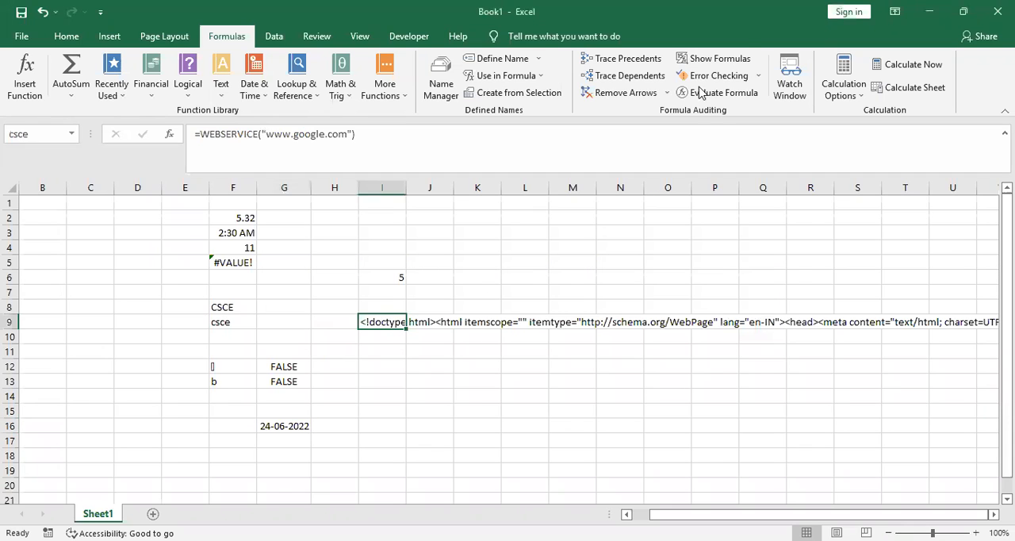
pyautogui.click(646, 60)
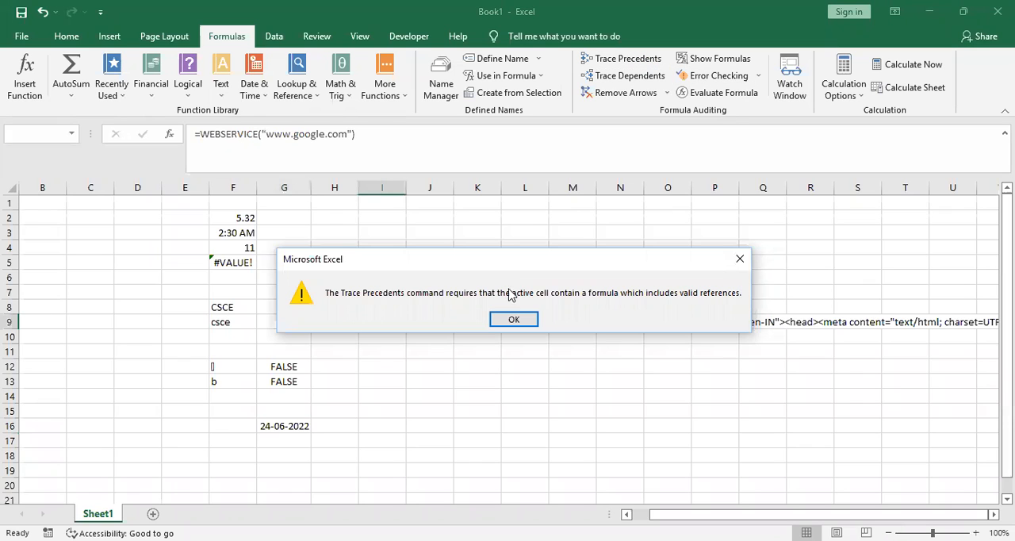
pyautogui.click(513, 318)
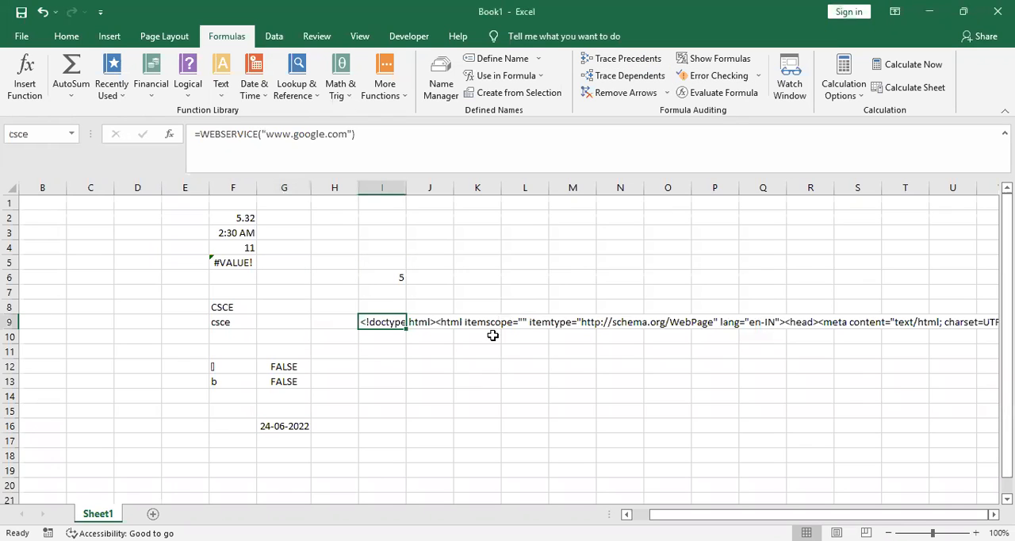
# Display the formulas instead of results in the worksheet cells and run error checking on the sheet
pyautogui.click(476, 382)
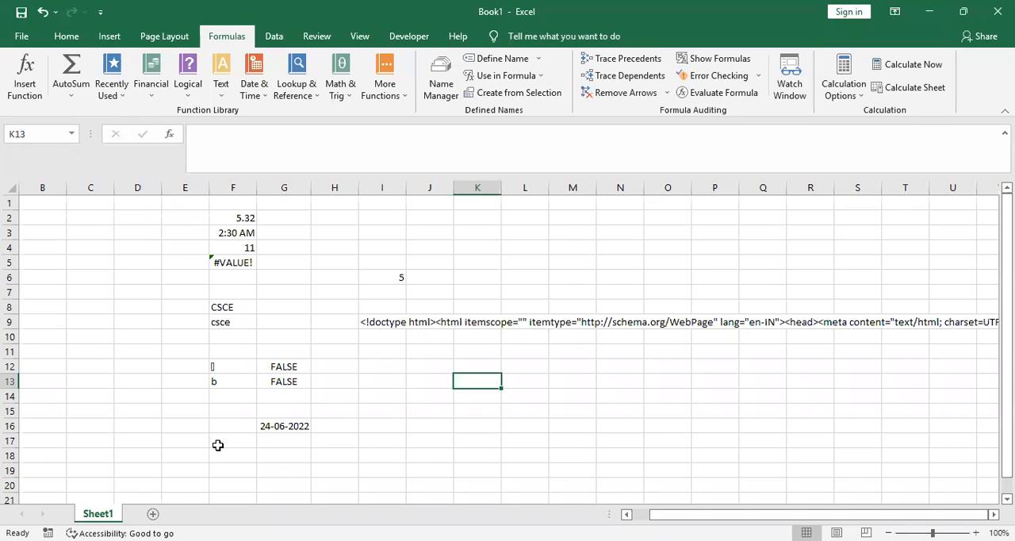
pyautogui.click(725, 61)
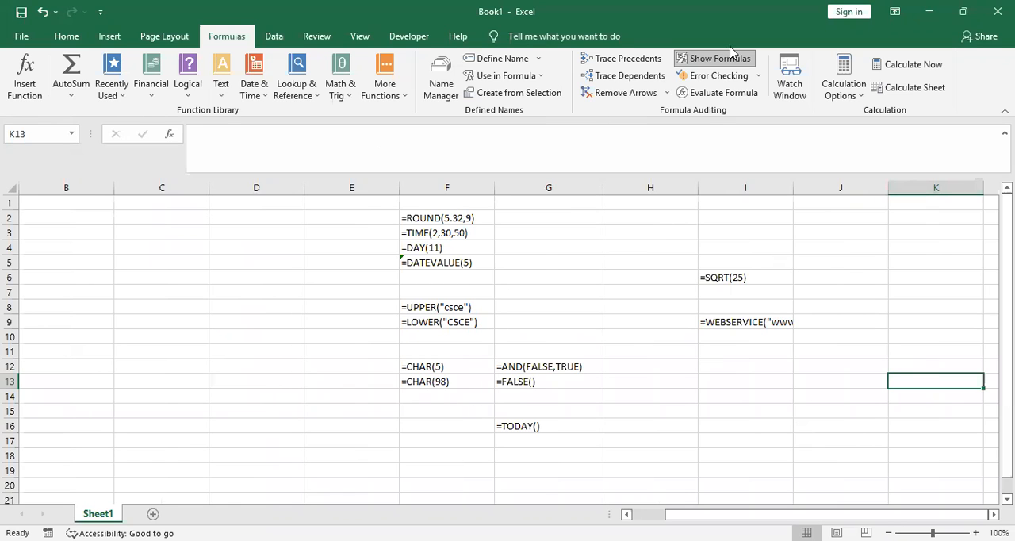
pyautogui.click(752, 76)
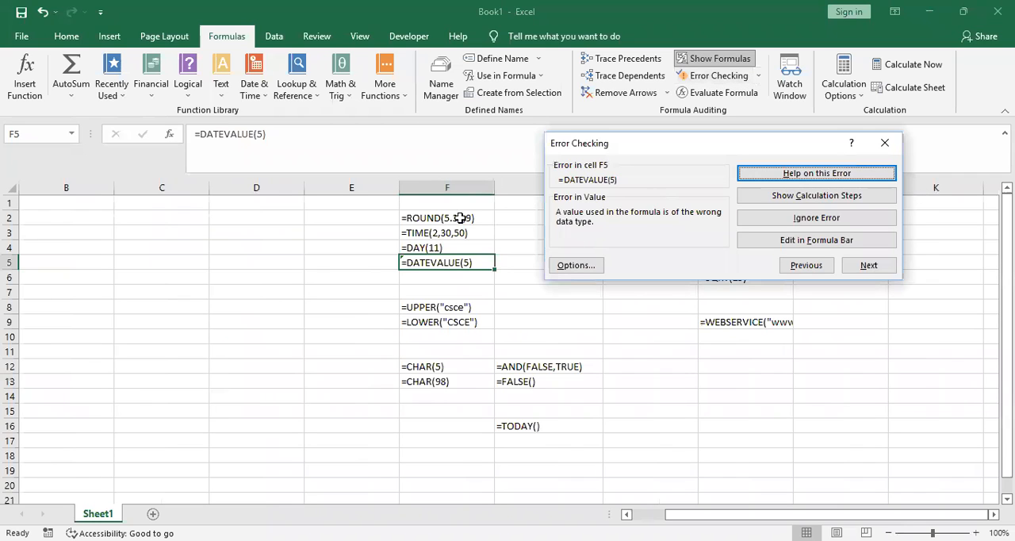
pyautogui.click(886, 143)
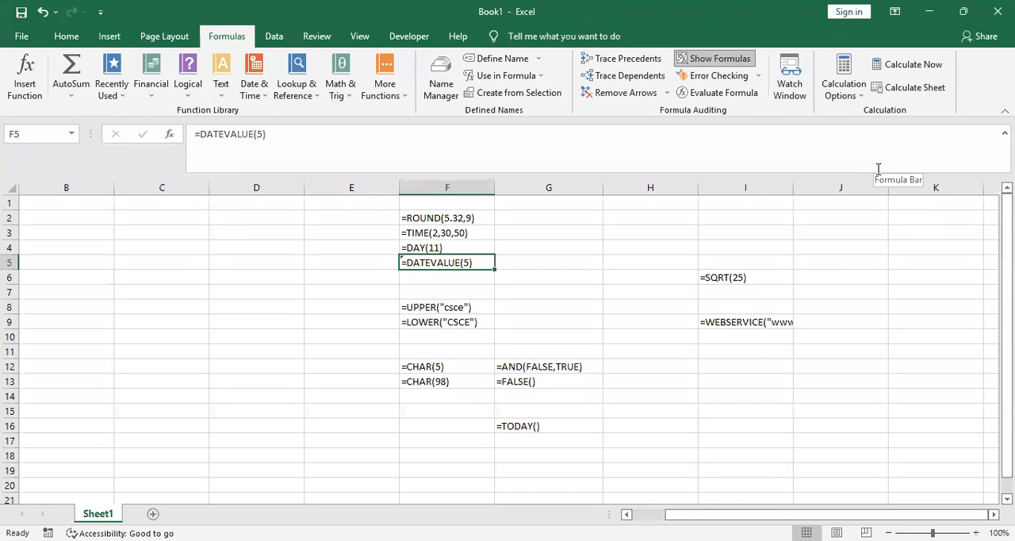
# Run error checking again starting from cell F2 and try to trace the error in cell F5
pyautogui.click(432, 219)
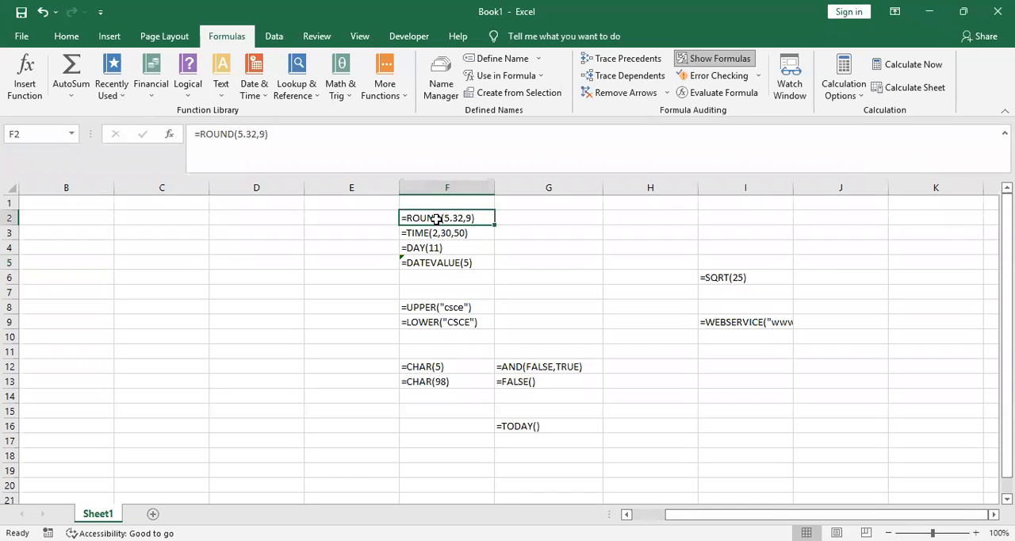
pyautogui.click(757, 76)
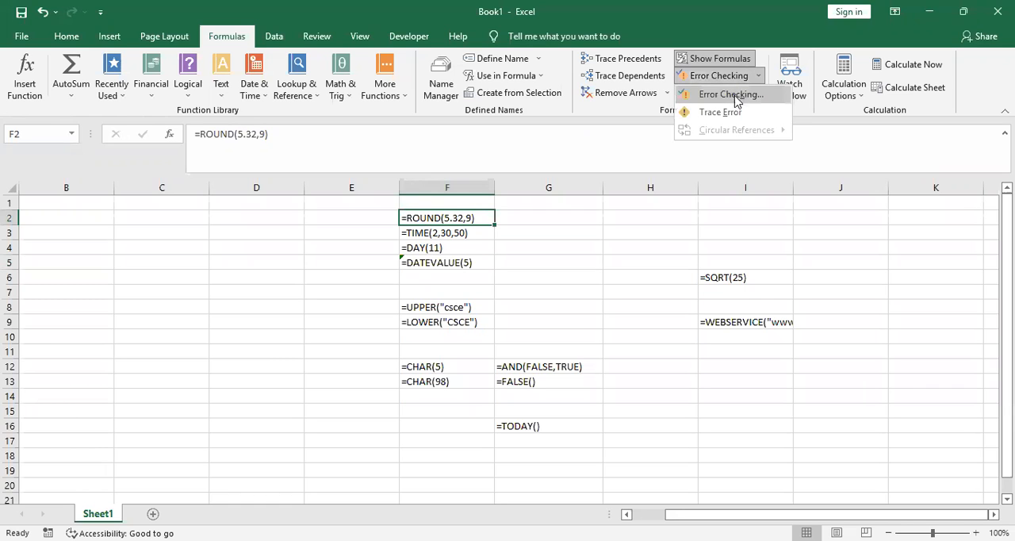
pyautogui.click(737, 95)
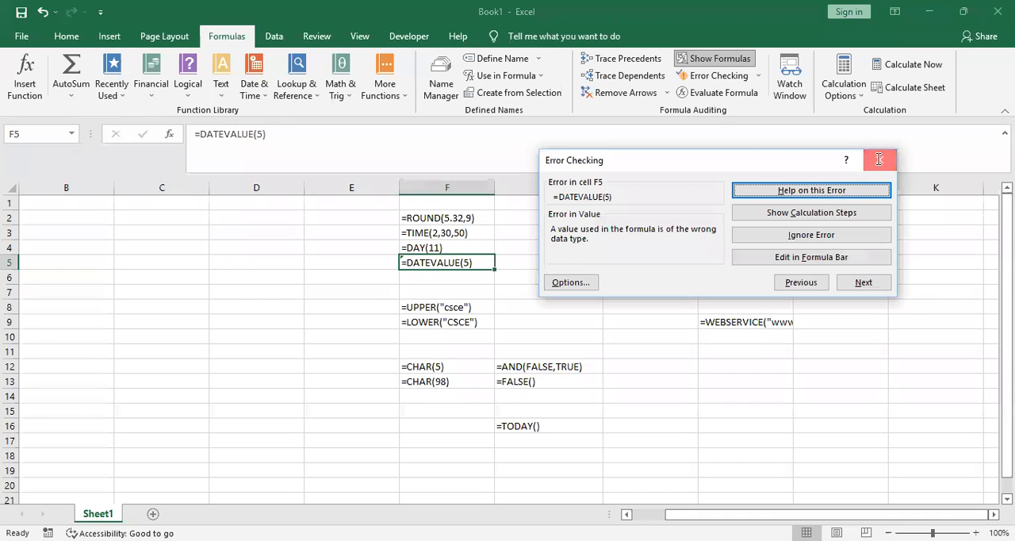
pyautogui.click(878, 161)
pyautogui.click(757, 76)
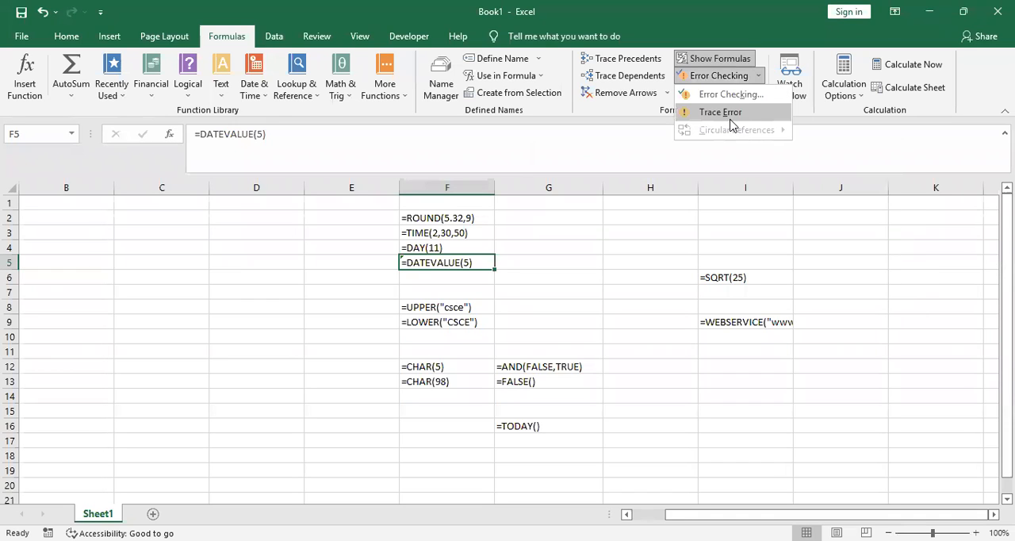
pyautogui.click(730, 120)
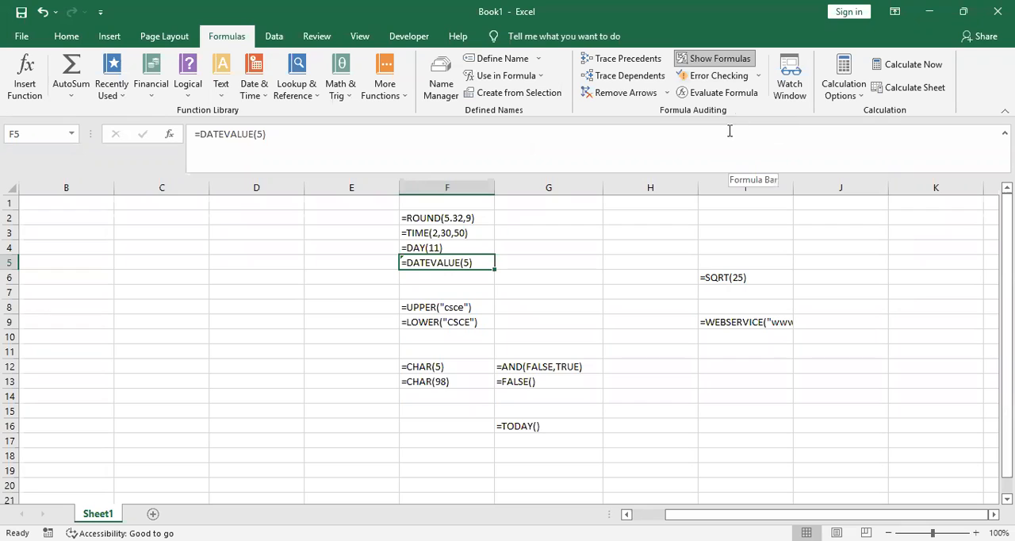
pyautogui.click(464, 218)
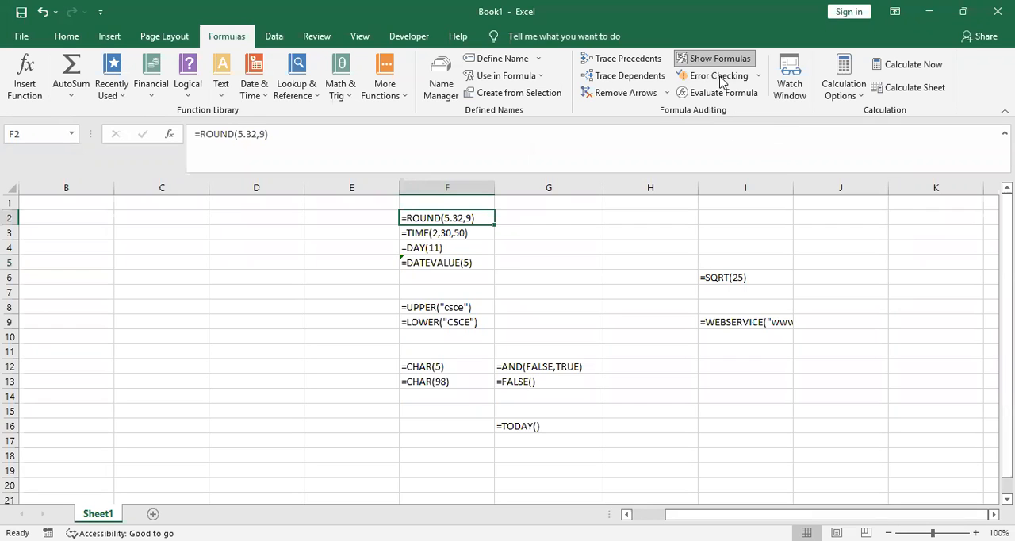
# Try to trace the error from the ROUND formula in cell F2
pyautogui.click(759, 76)
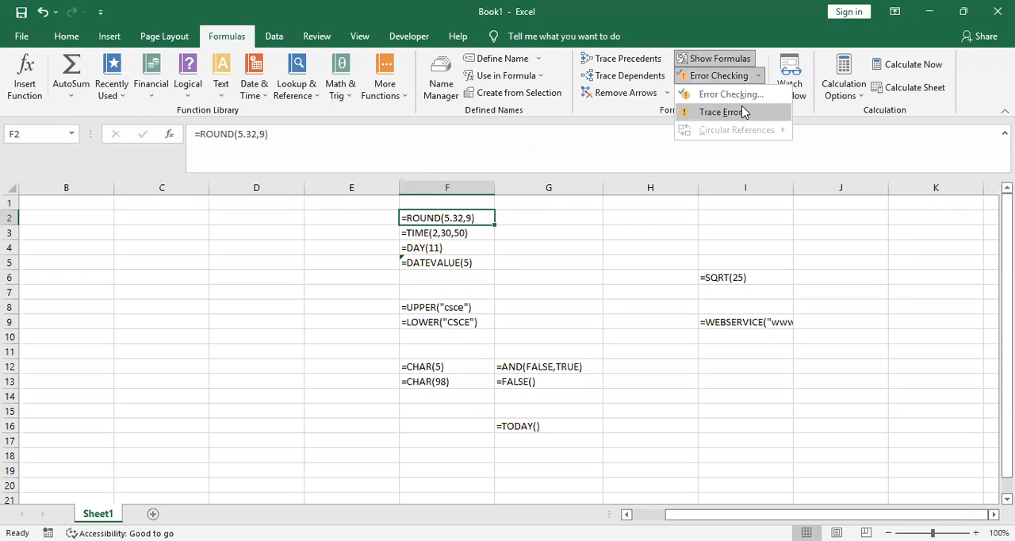
pyautogui.click(743, 112)
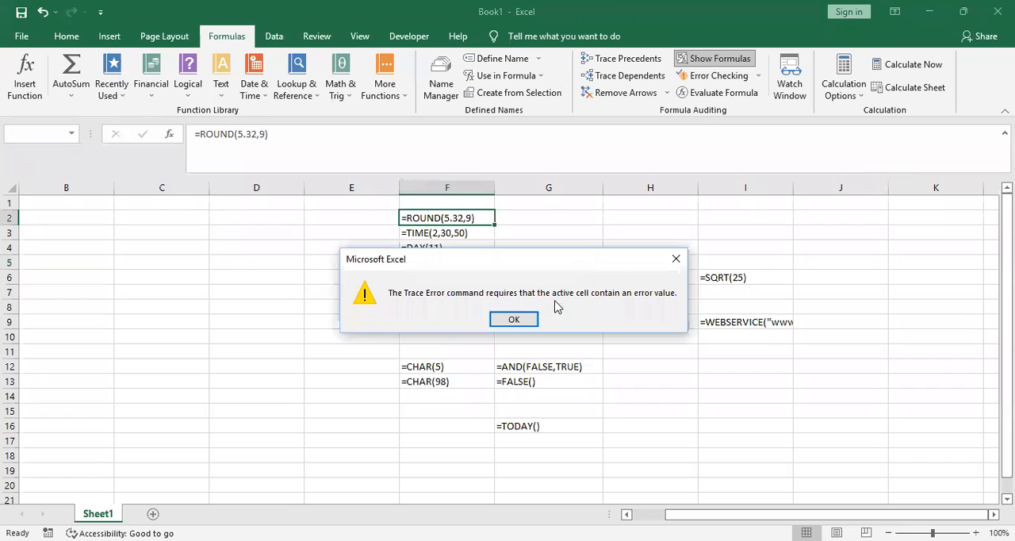
pyautogui.click(512, 318)
# Open the Watch Window for the DATEVALUE formula in cell F5 and close it without adding a watch
pyautogui.click(454, 233)
pyautogui.click(456, 261)
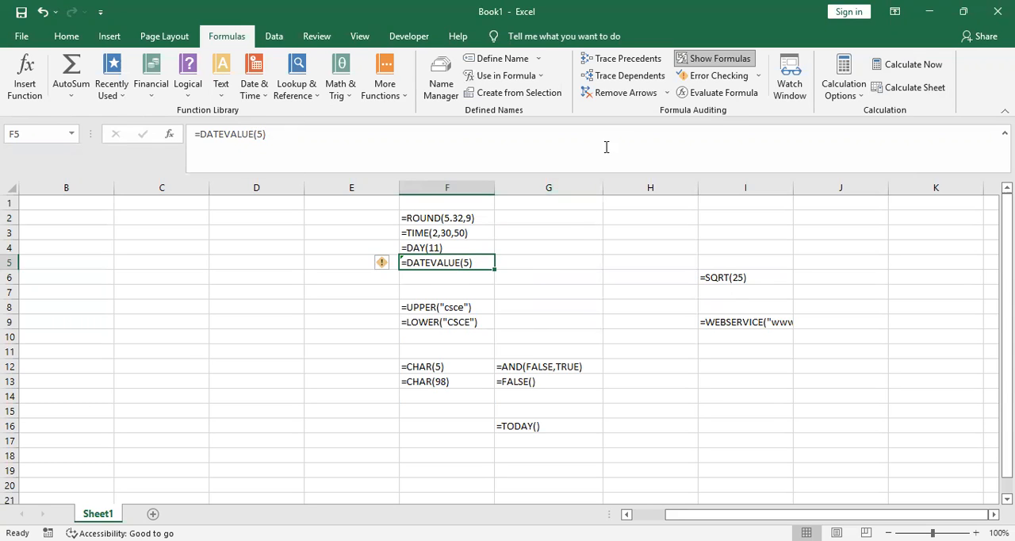
pyautogui.click(790, 77)
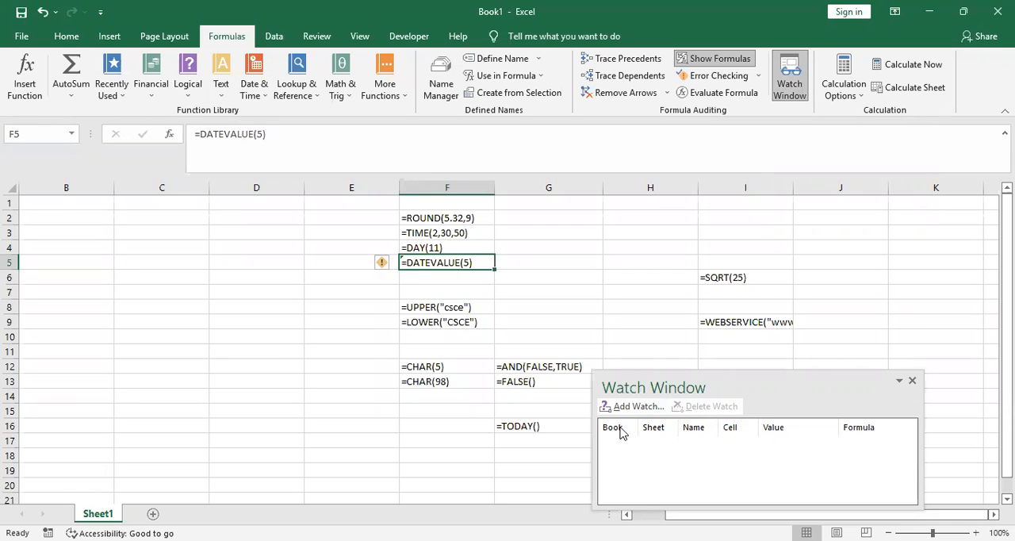
pyautogui.click(911, 380)
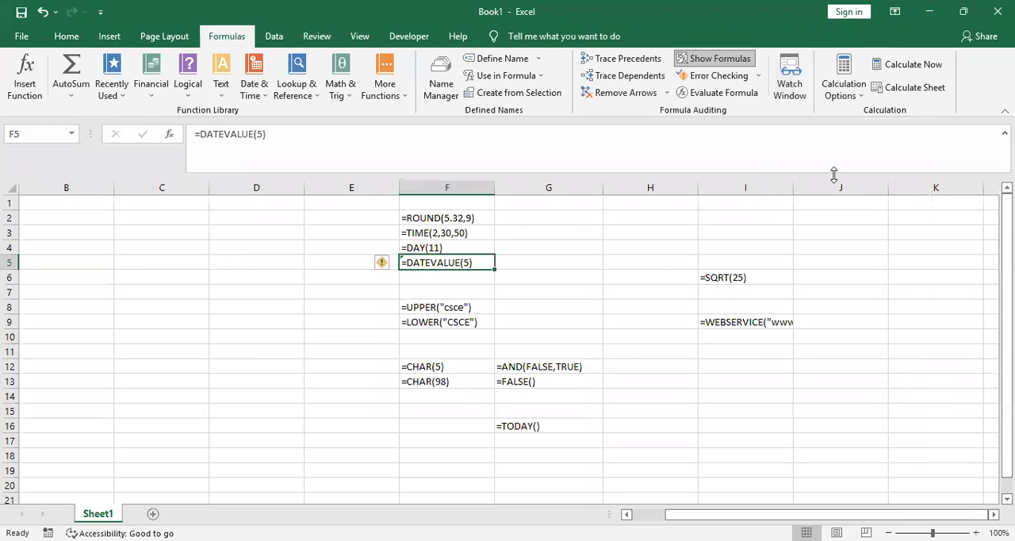
pyautogui.click(848, 87)
pyautogui.click(858, 254)
pyautogui.click(867, 279)
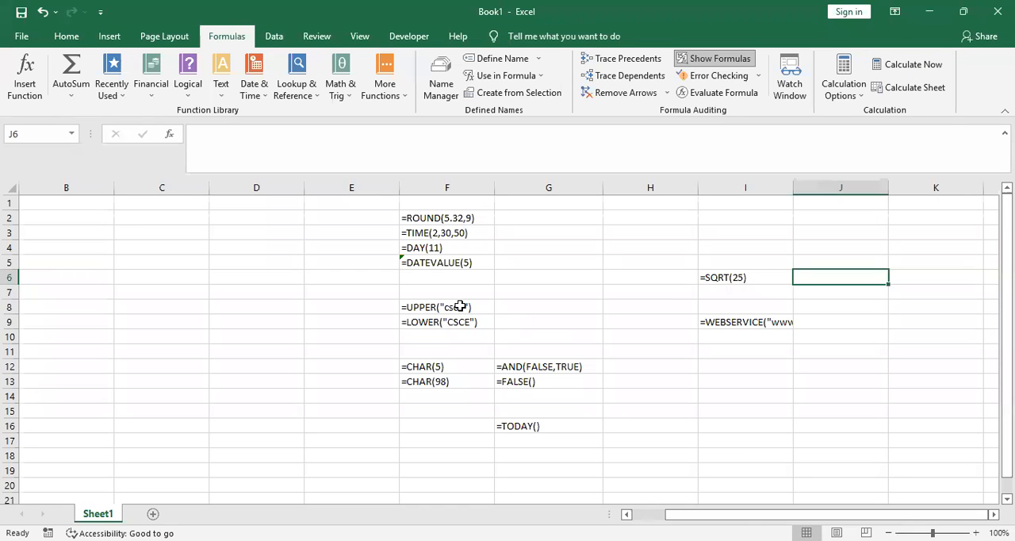
pyautogui.moveTo(460, 306); pyautogui.dragTo(458, 320)
# Enter the numbers 2, 3 and 2 in cells J3 to J5
pyautogui.click(879, 229)
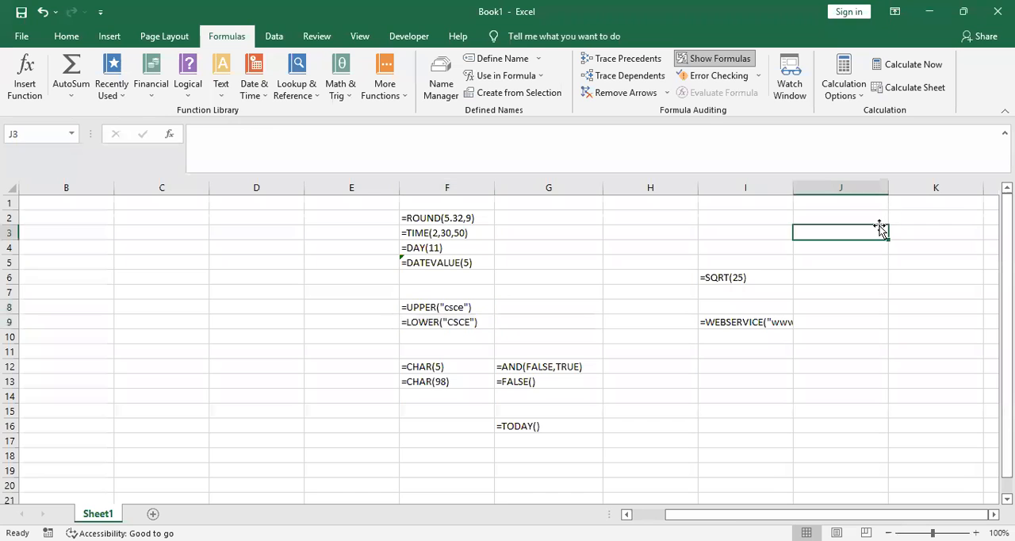
pyautogui.write('2')
pyautogui.press('Return')
pyautogui.write('3')
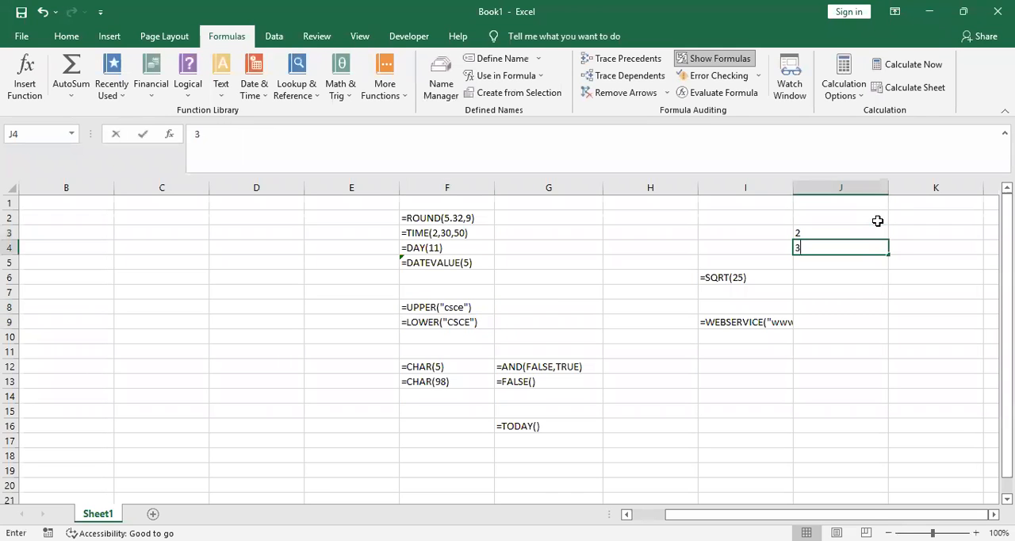
pyautogui.press('Return')
pyautogui.write('2')
pyautogui.click(821, 298)
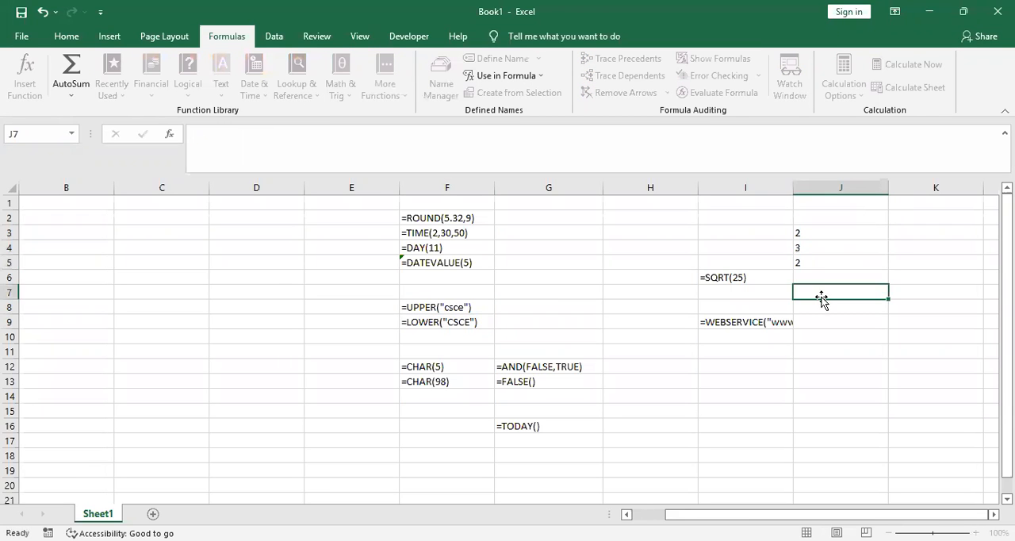
# Run Calculate Now with J3:J5 selected and set the workbook's calculation mode to Manual
pyautogui.moveTo(827, 233); pyautogui.dragTo(827, 263)
pyautogui.click(937, 69)
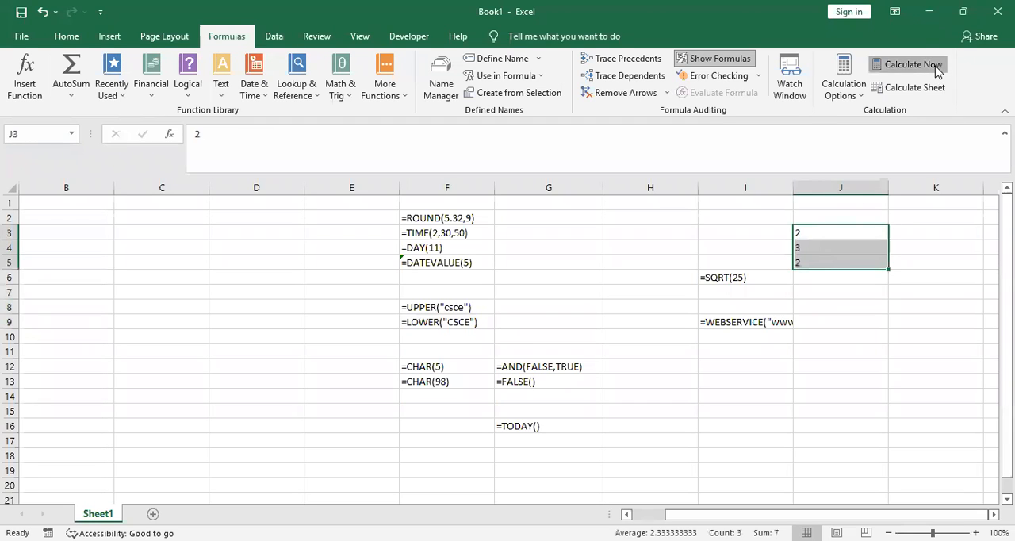
pyautogui.click(860, 101)
pyautogui.click(848, 89)
pyautogui.click(848, 88)
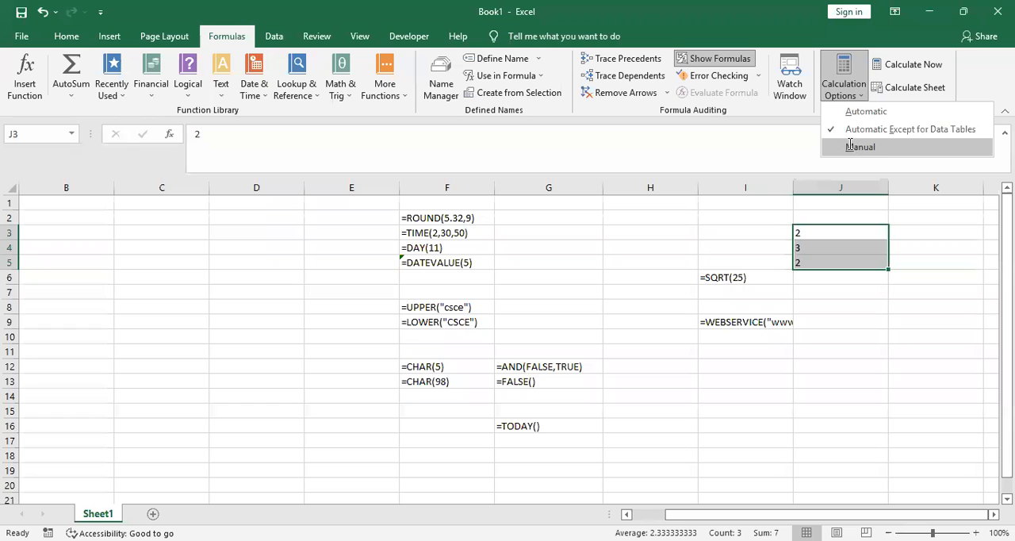
pyautogui.click(850, 145)
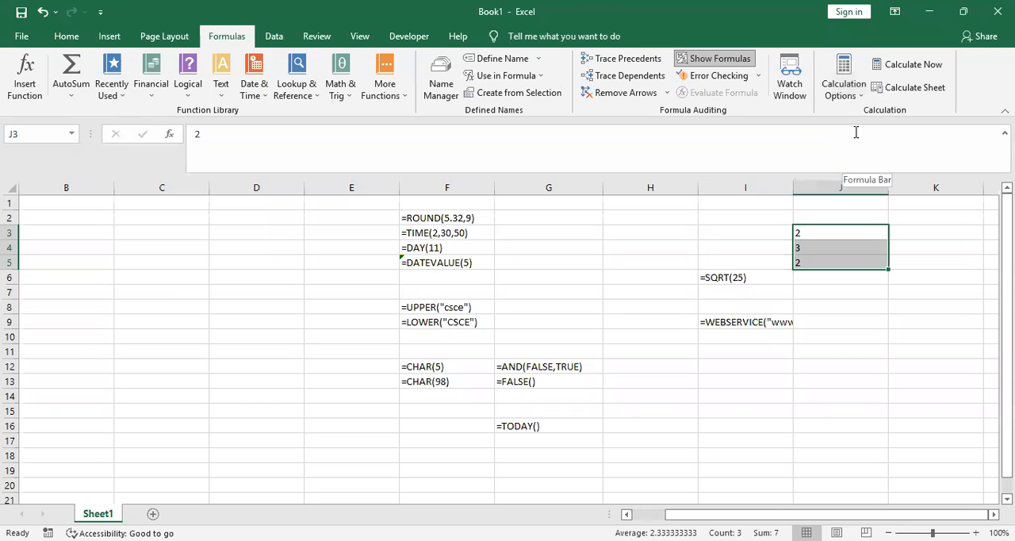